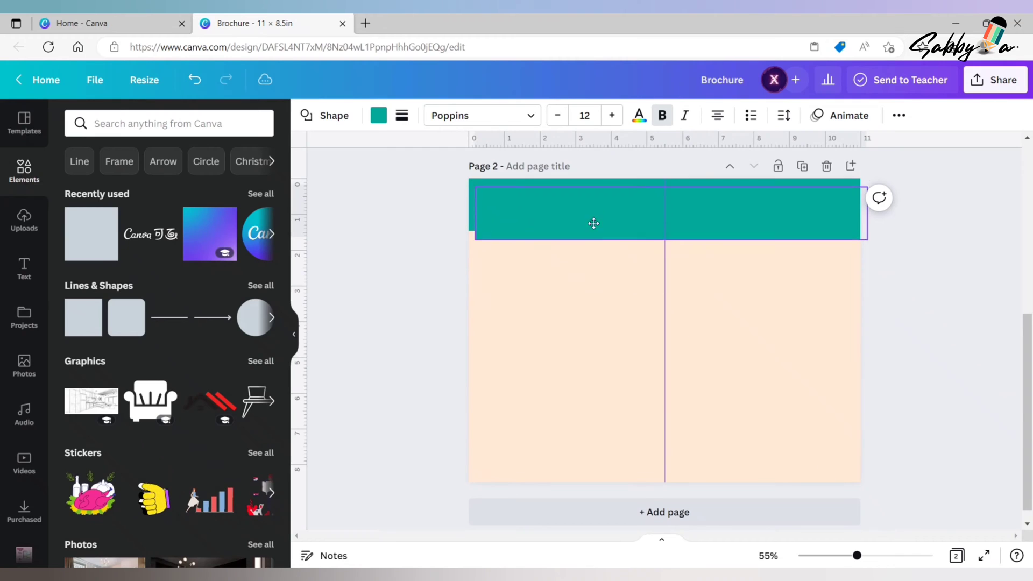
- Place the second teal band along the page's lower edge and recolour both bands to #37312b
drag(595, 224, 586, 456)
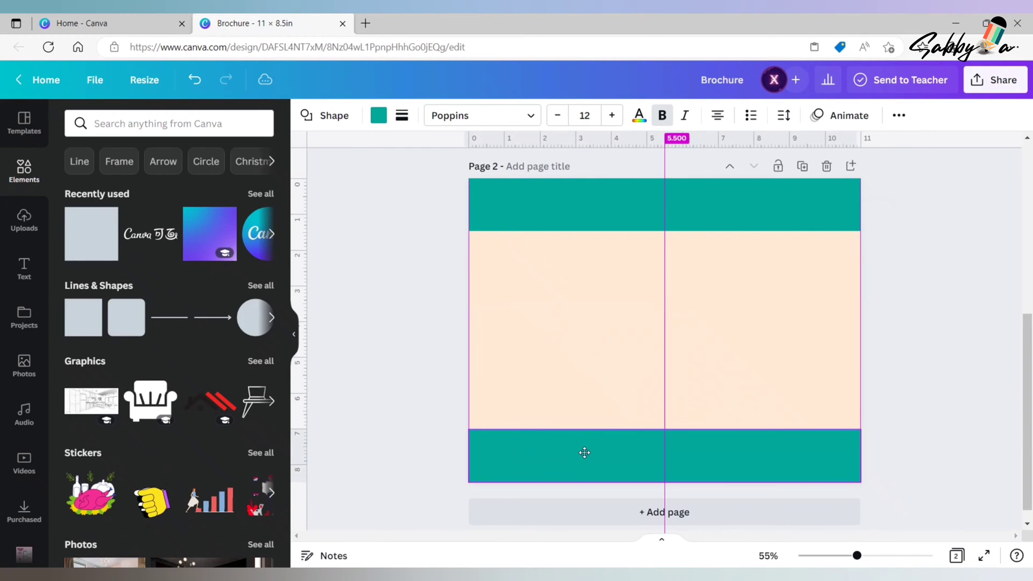
click(949, 298)
click(595, 214)
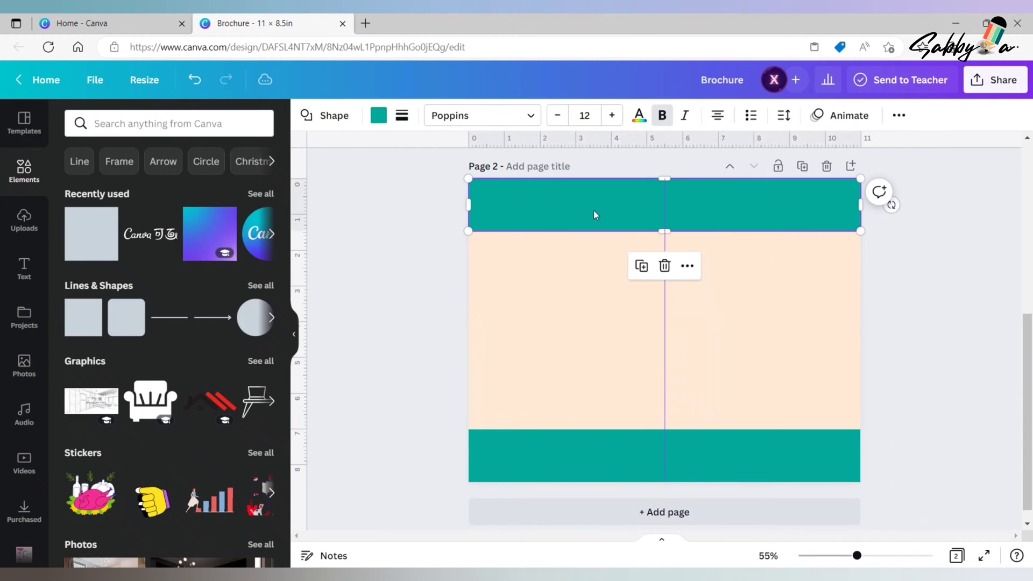
click(377, 119)
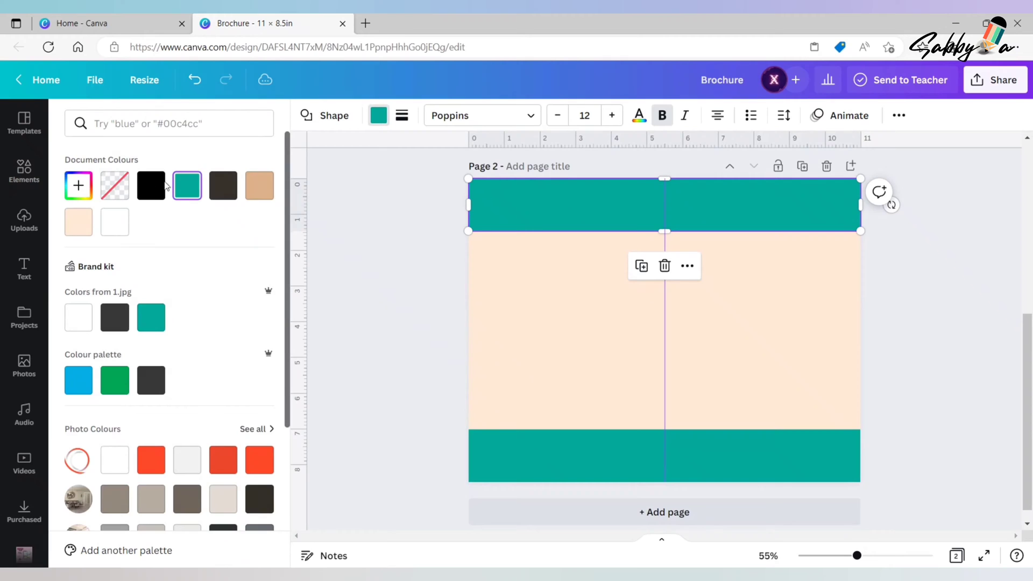
click(222, 189)
click(504, 461)
click(228, 193)
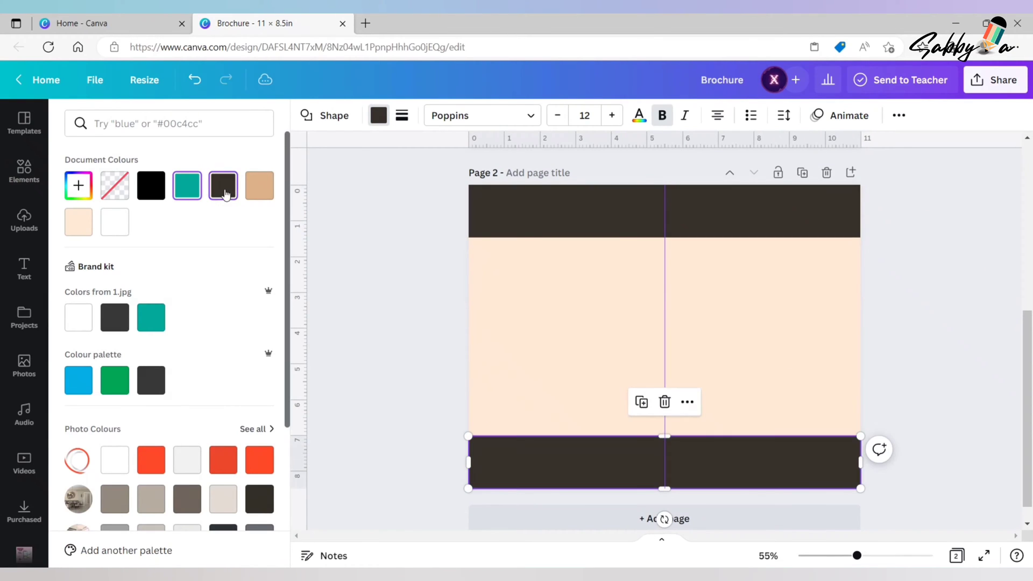
click(947, 283)
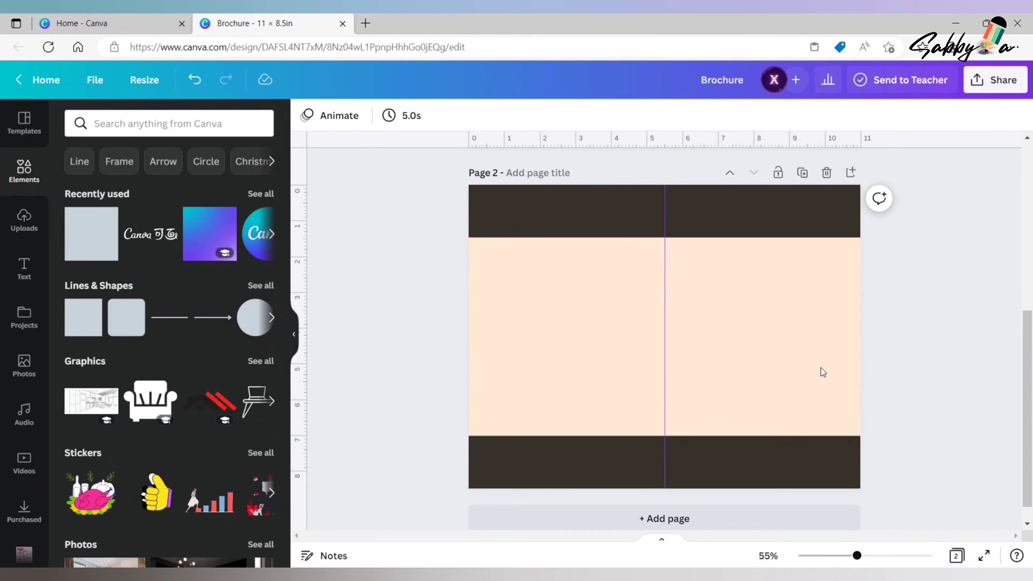
- Search the elements for "blob element" and add the pink blob with a loose outline to page 2
click(121, 124)
text(blob)
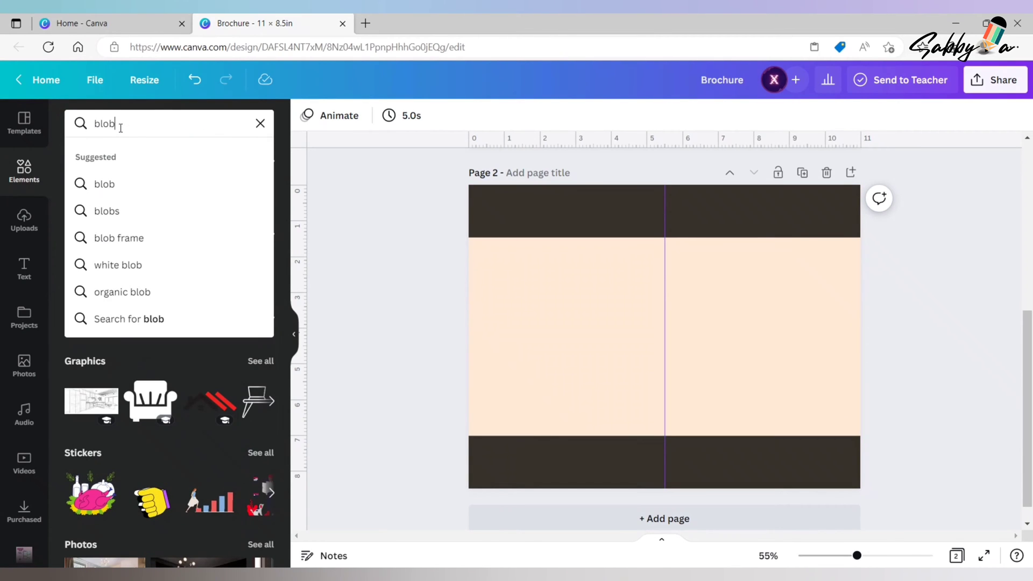
text( element)
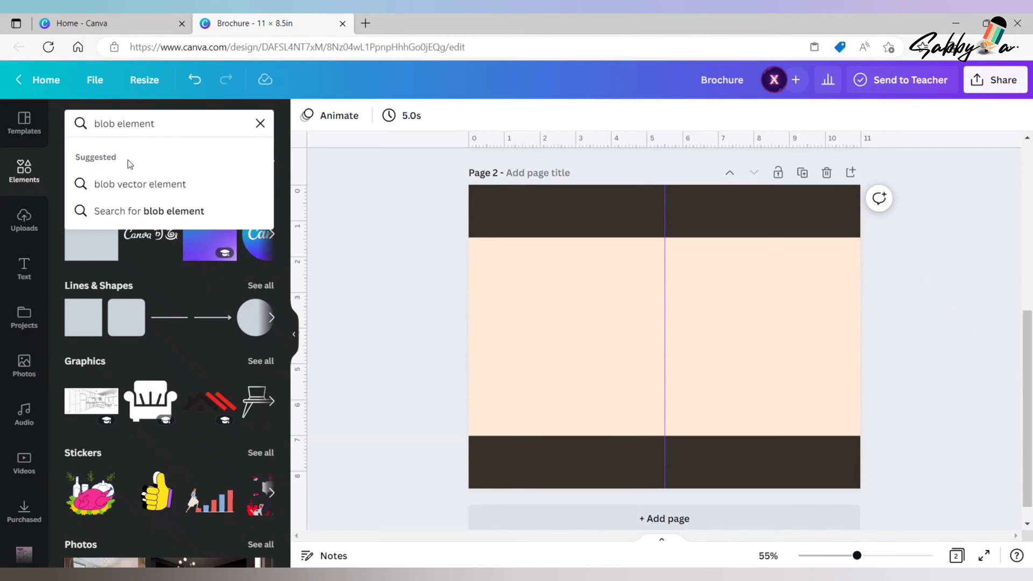
click(180, 211)
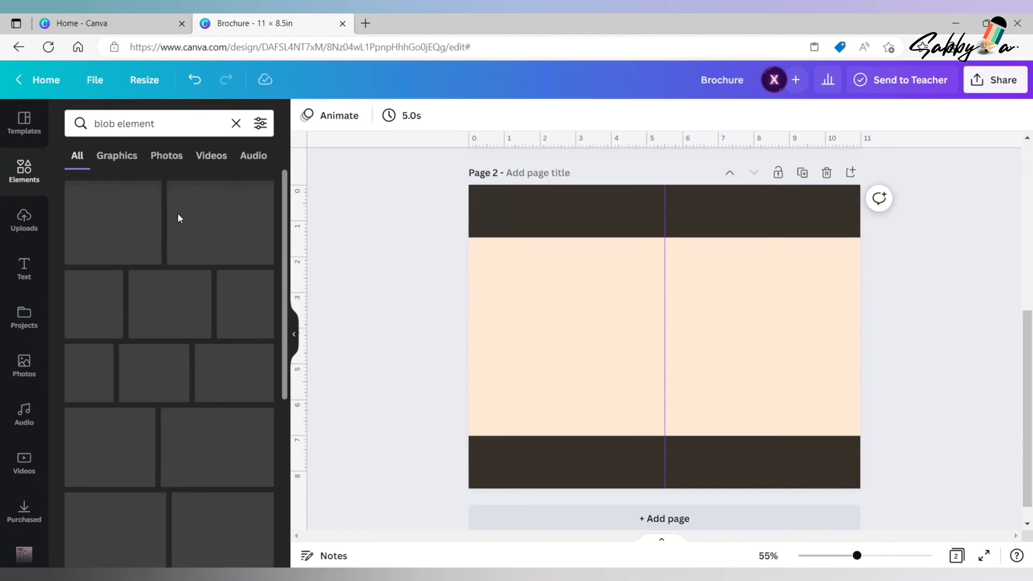
click(243, 454)
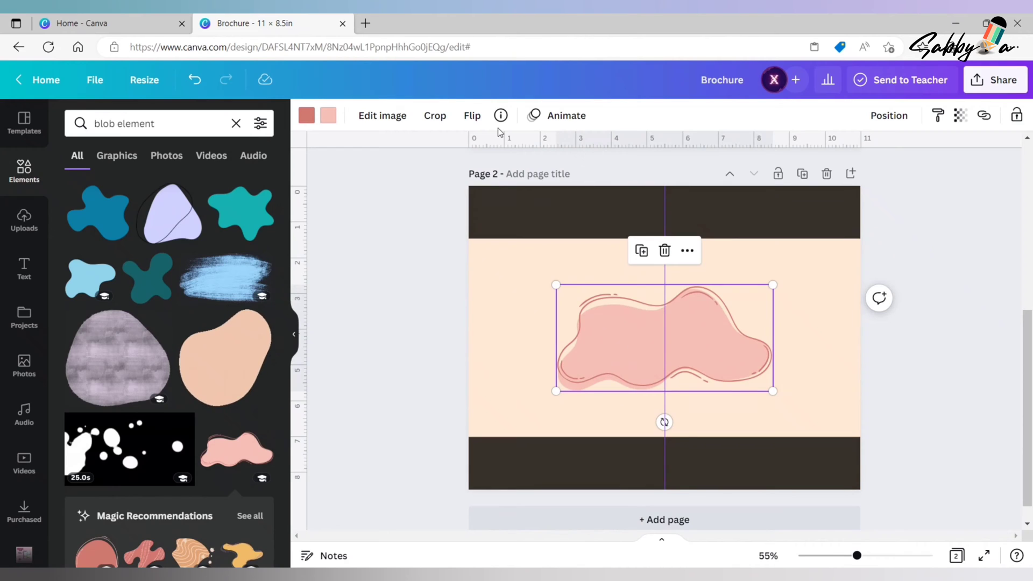
- Flip the pink blob vertically and position it, slightly tilted, over the page's upper-left corner
click(471, 115)
click(501, 177)
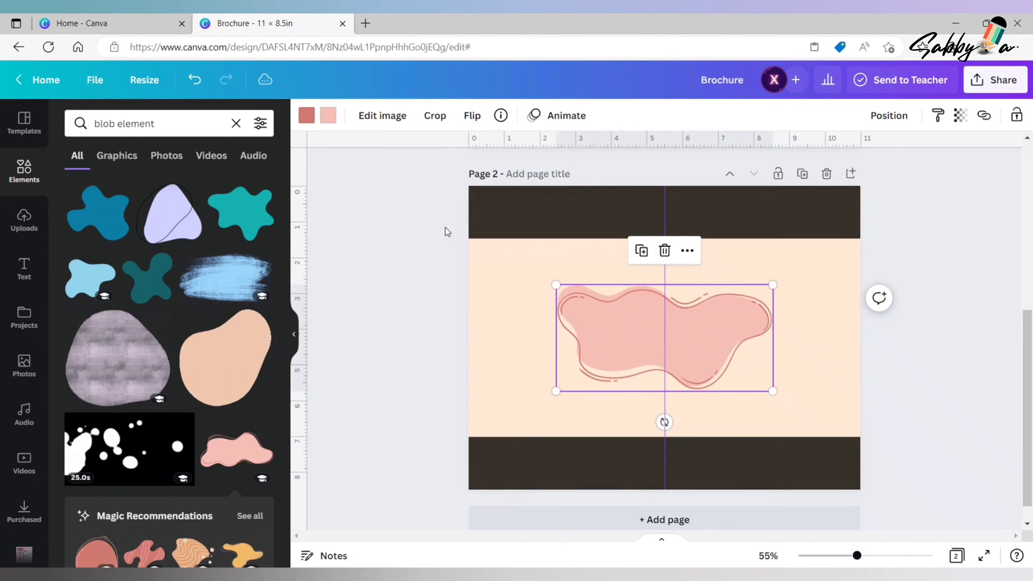
drag(640, 338, 553, 193)
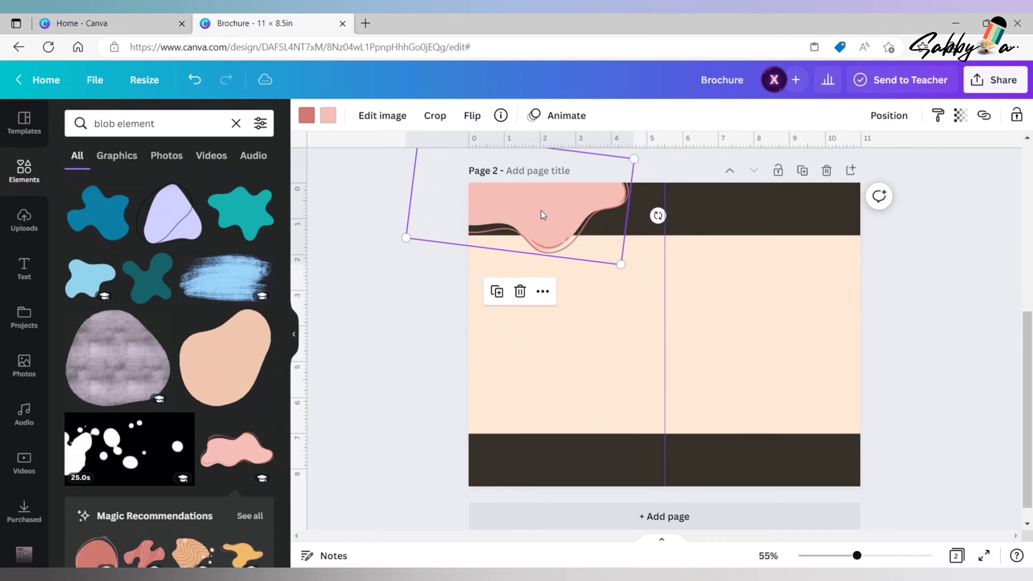
key(Up)
key(Up)
key(Up)
key(Up)
key(Up)
key(Up)
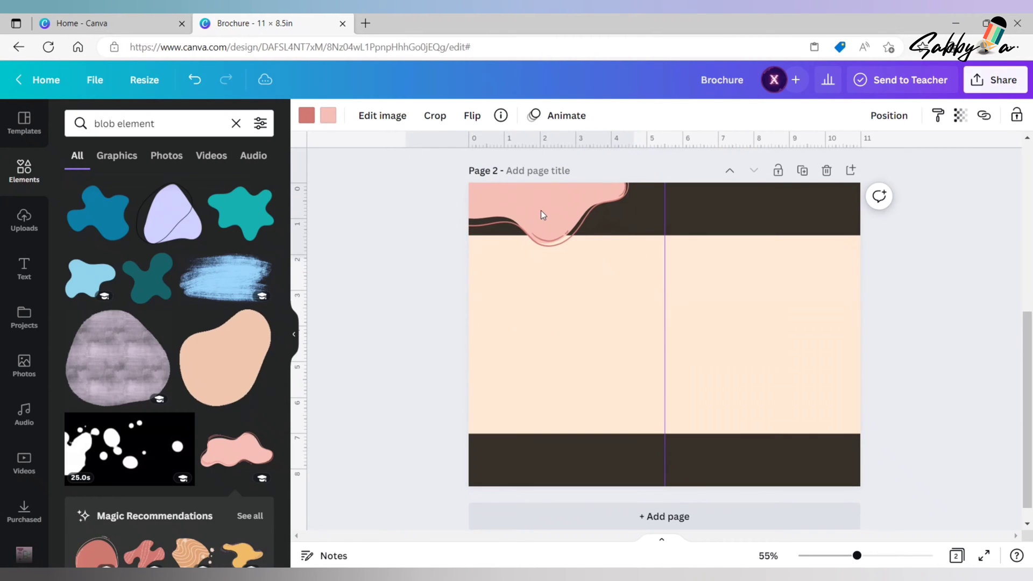
key(Down)
key(Down)
key(Down)
key(Down)
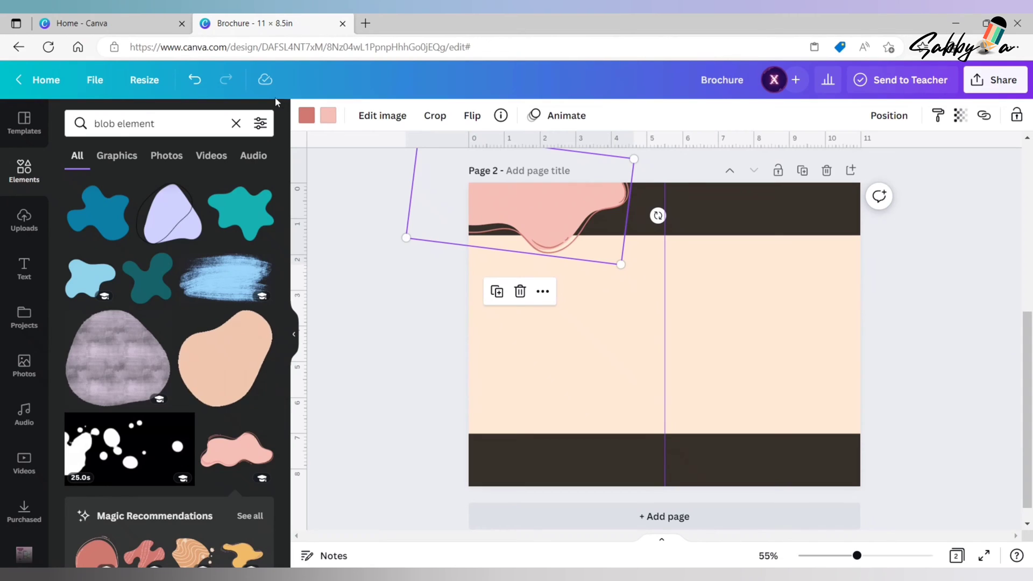
- Recolour the pink blob with the document's tan for the fill and white for the outline
click(327, 115)
click(220, 187)
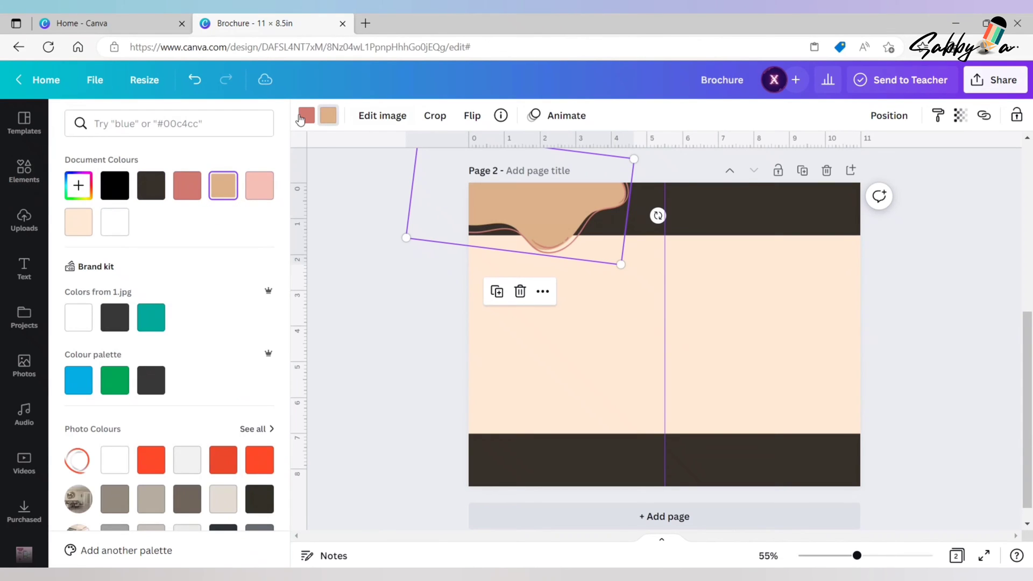
click(305, 116)
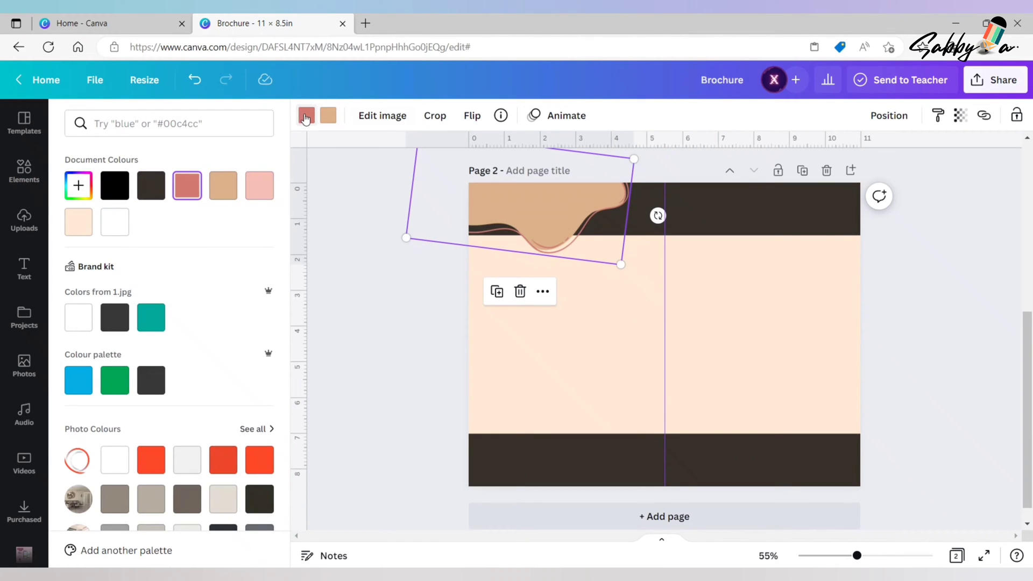
click(114, 222)
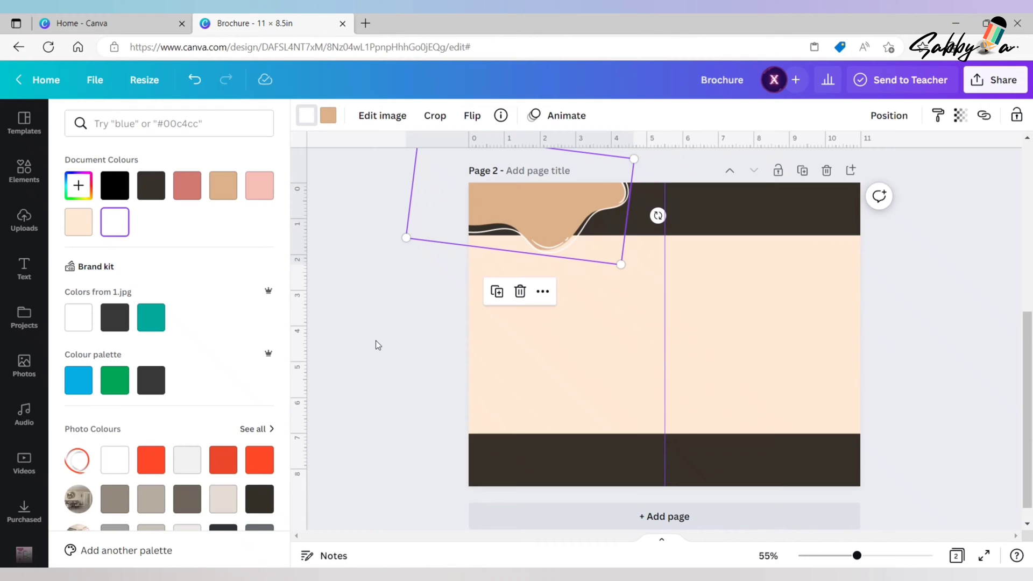
click(395, 318)
- Nudge the tan blob slightly up and to the right in the page's upper-left corner
drag(519, 214, 522, 214)
key(Up)
key(Up)
key(Up)
key(Up)
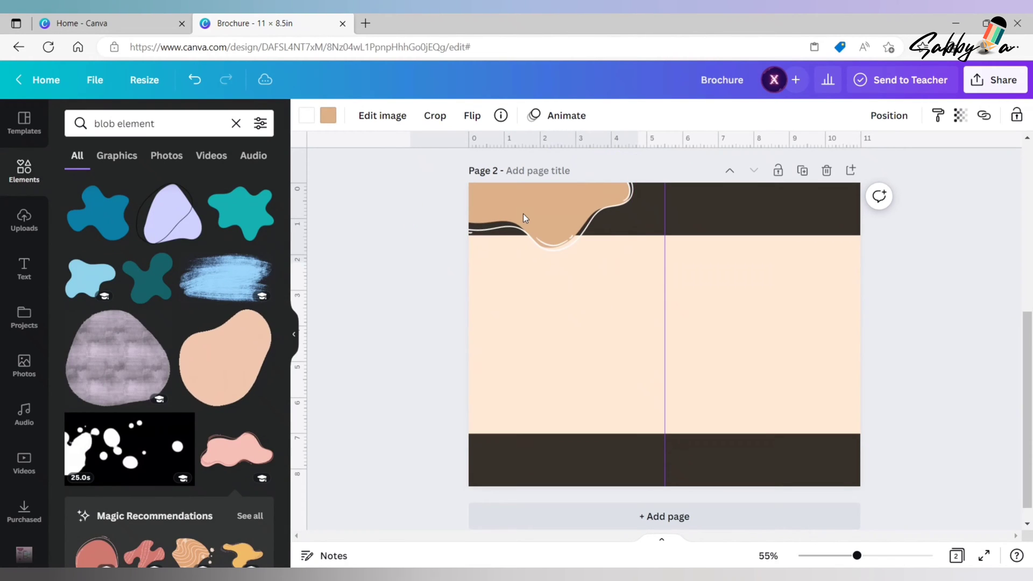
key(Right)
key(Right)
key(Right)
key(Right)
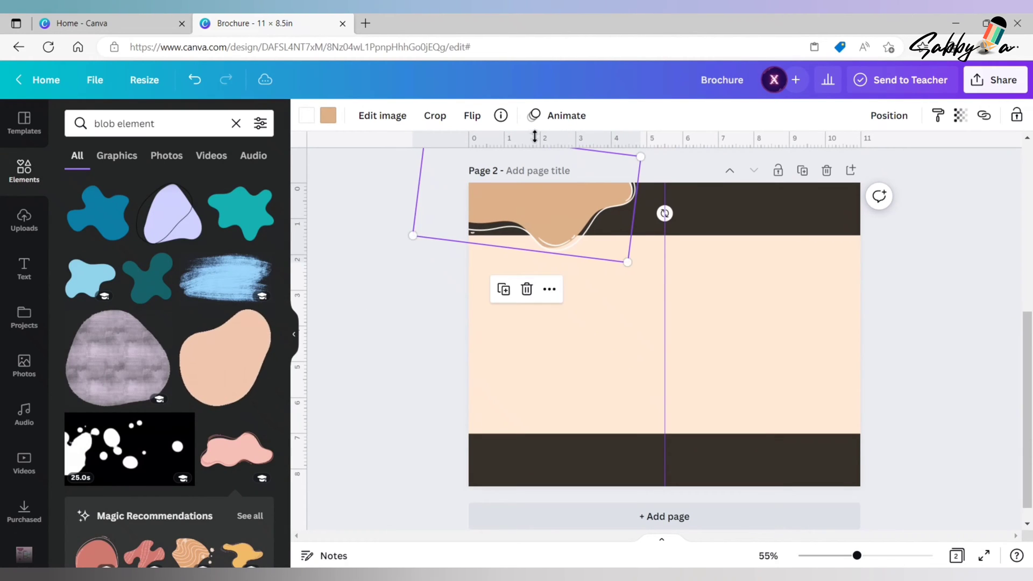
click(379, 321)
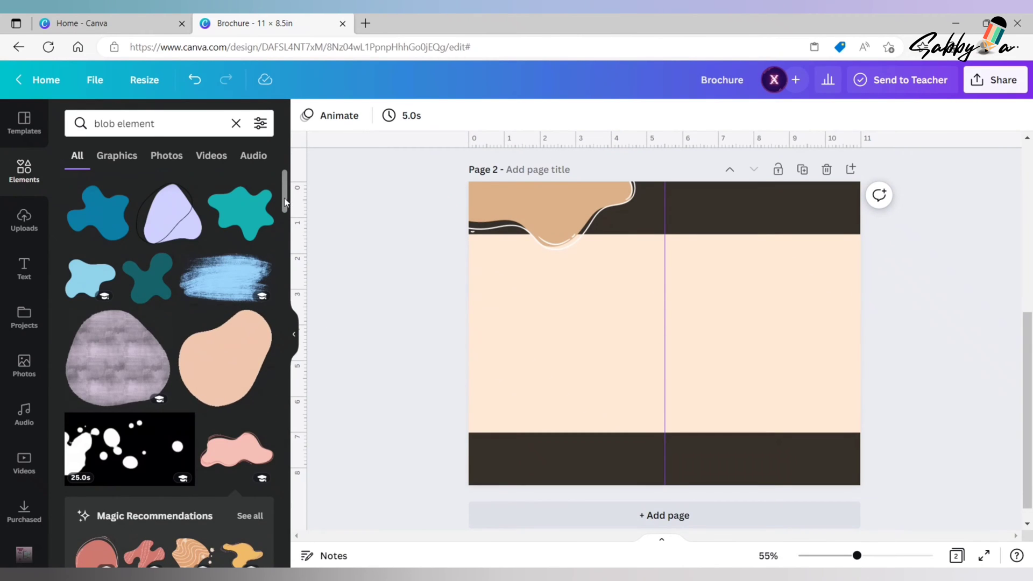
- Add the outlined light-blue blob, then enlarge and rotate it so that it overlaps the page's lower-right corner
drag(284, 199, 284, 216)
click(166, 465)
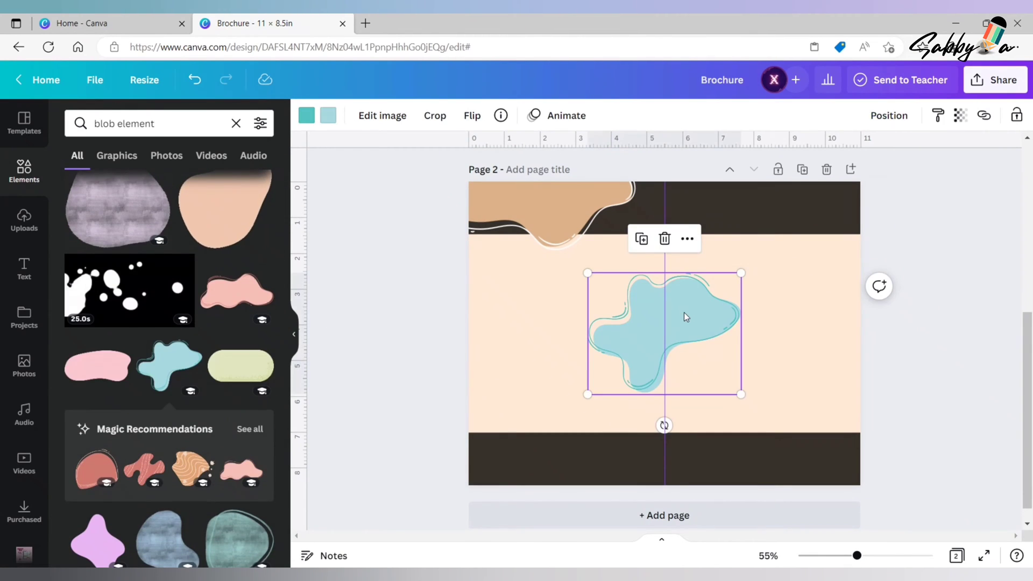
drag(680, 314, 803, 421)
drag(714, 385, 711, 374)
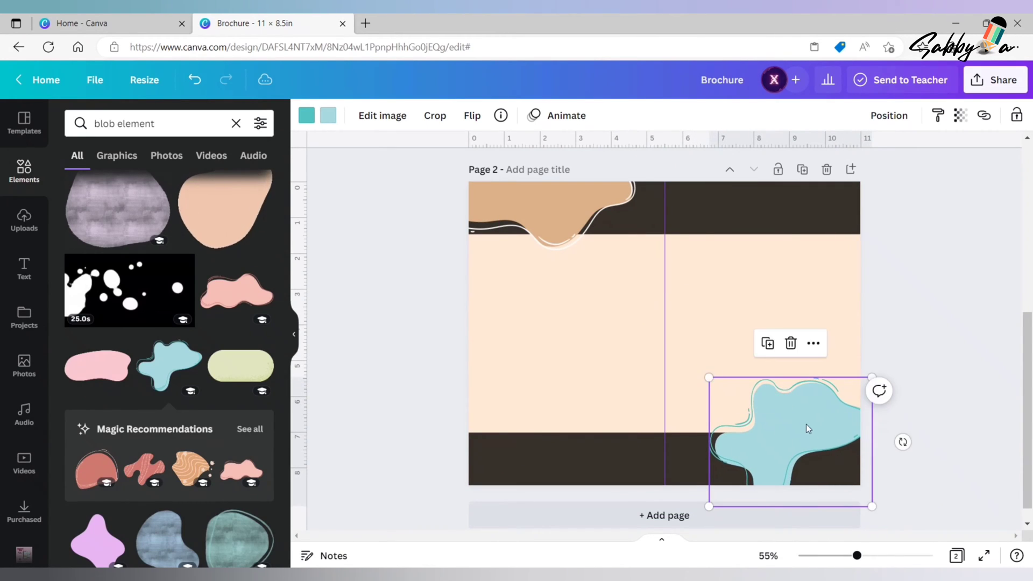
drag(807, 427, 817, 442)
drag(915, 458, 889, 529)
mouse_move(823, 461)
mouse_down()
mouse_move(822, 471)
mouse_move(816, 463)
mouse_up()
mouse_move(700, 478)
mouse_down()
mouse_move(676, 486)
mouse_move(691, 484)
mouse_up()
click(950, 358)
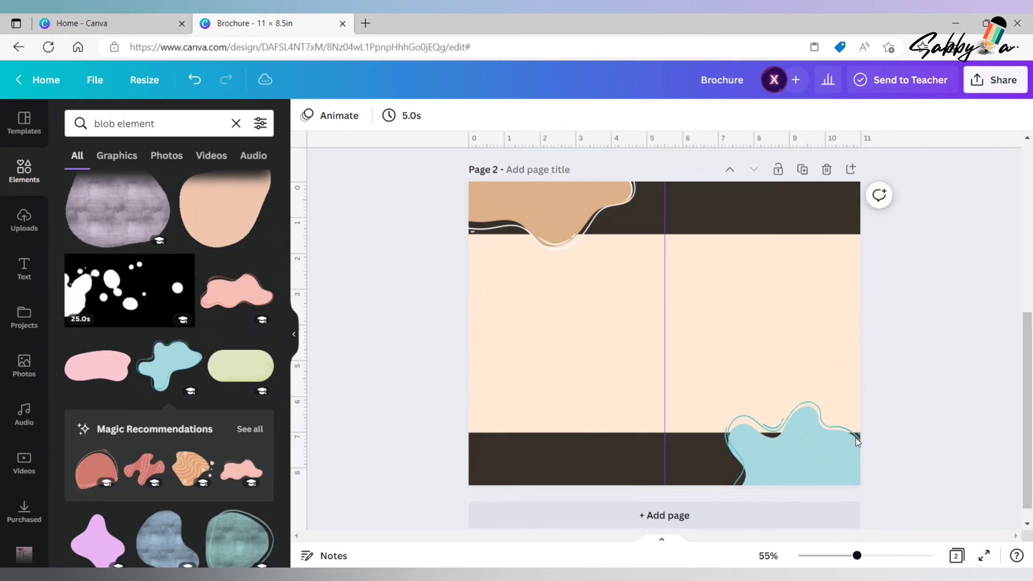
- Recolour the light-blue blob with the document's tan for the fill and white for the outline
click(825, 443)
click(327, 119)
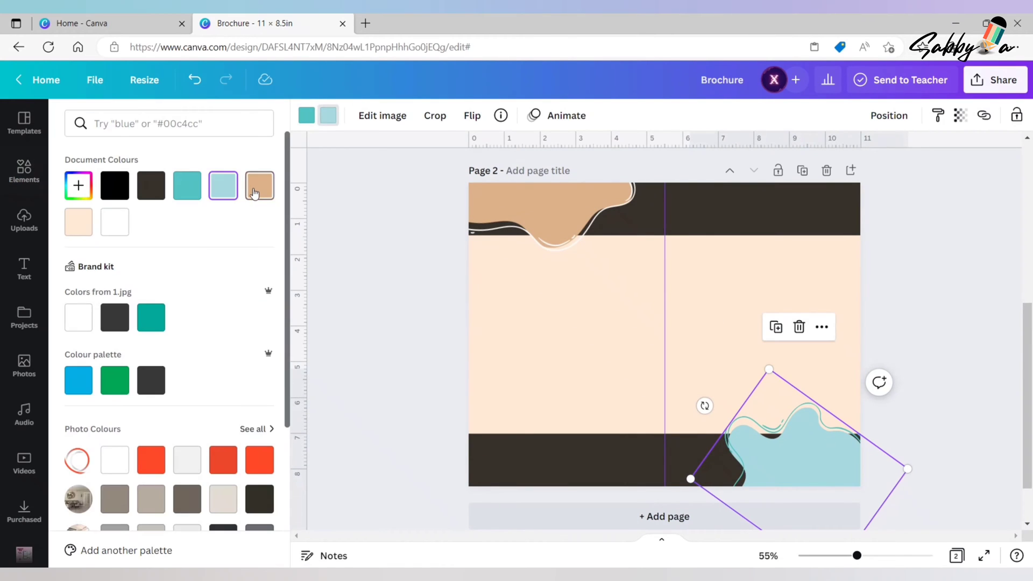
click(258, 185)
click(307, 115)
click(78, 221)
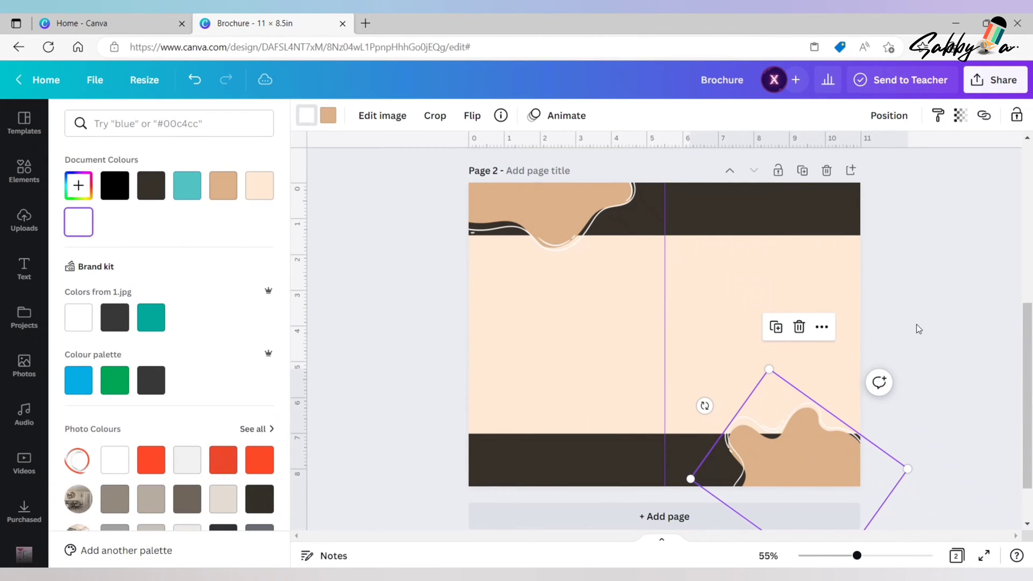
click(932, 306)
- Add the red ring graphic with a white centre and scale it down over the page's upper-right corner
click(233, 123)
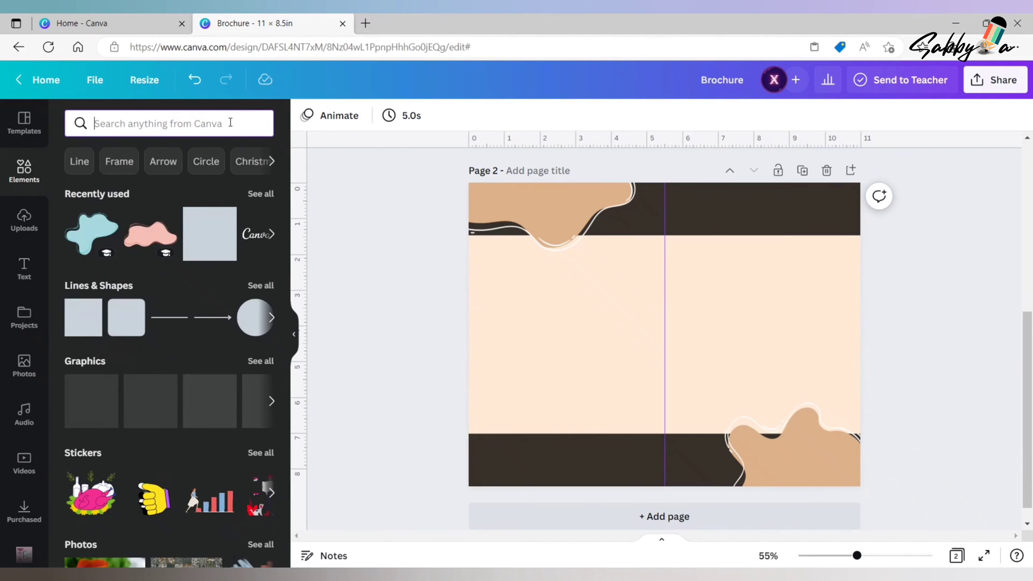
click(92, 234)
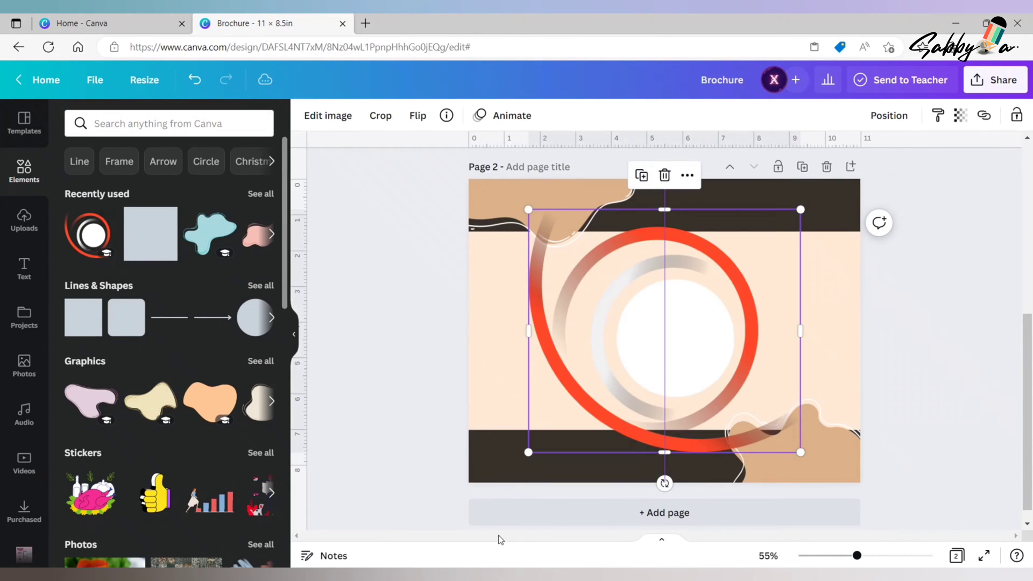
drag(800, 209, 738, 264)
drag(581, 351, 749, 253)
drag(696, 353, 710, 340)
drag(808, 264, 813, 265)
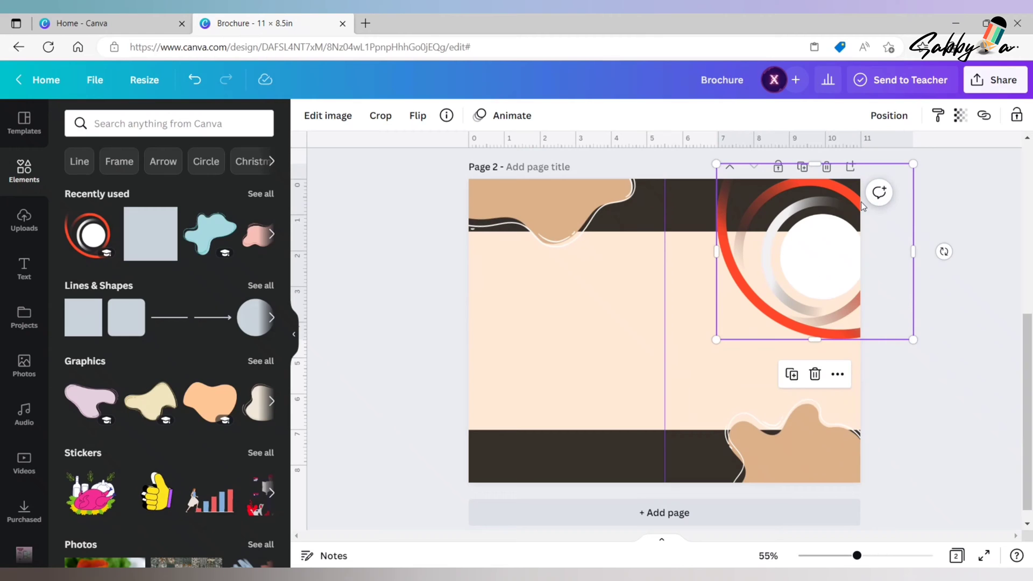
drag(717, 340, 732, 328)
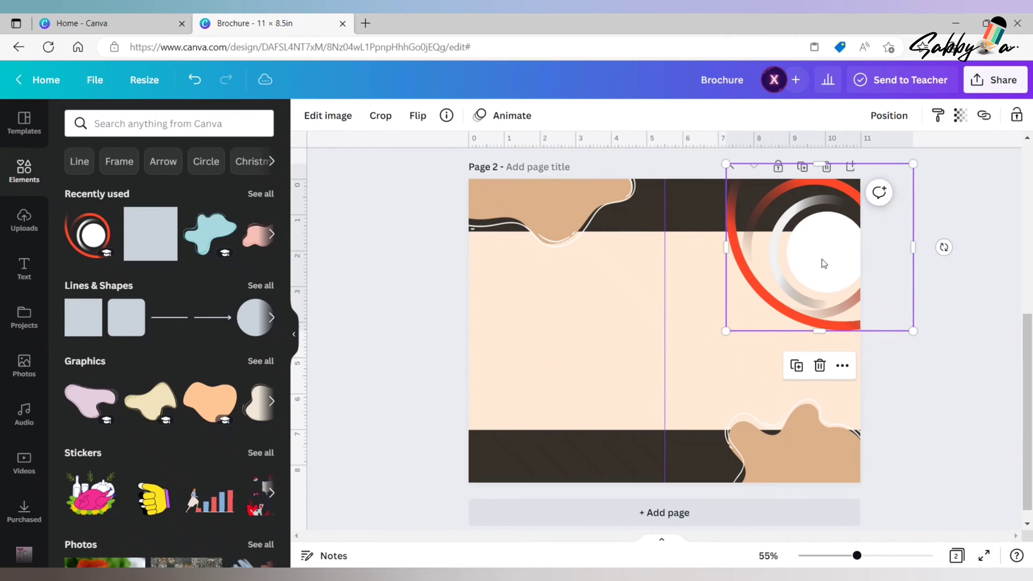
drag(821, 260, 813, 257)
drag(724, 332, 721, 334)
- Duplicate the red ring graphic and place the copy, rotated, over the page's lower-left corner
key(ctrl+d)
drag(821, 268, 515, 404)
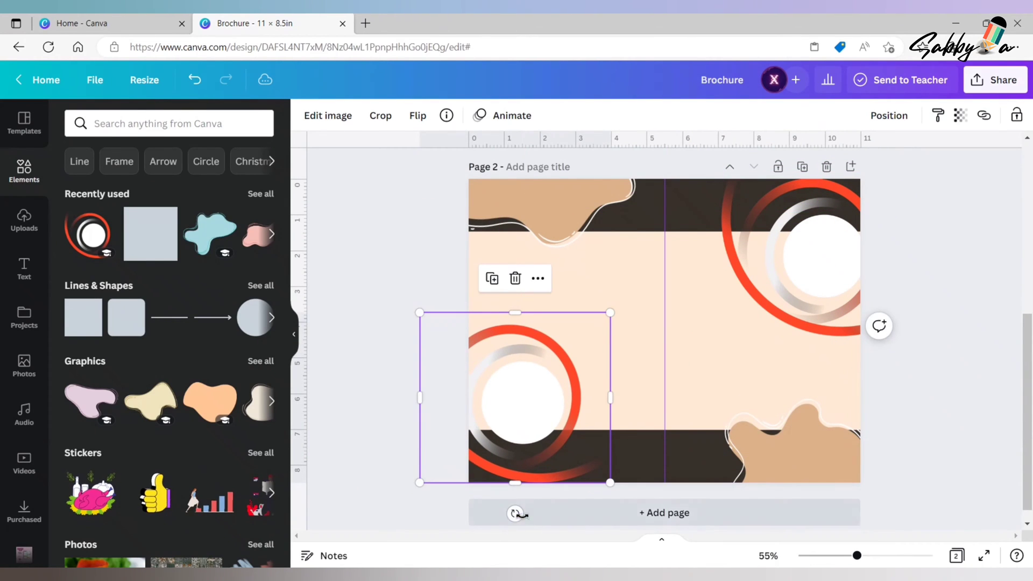
drag(515, 512, 531, 415)
drag(620, 418, 618, 429)
drag(520, 412, 513, 408)
click(1016, 467)
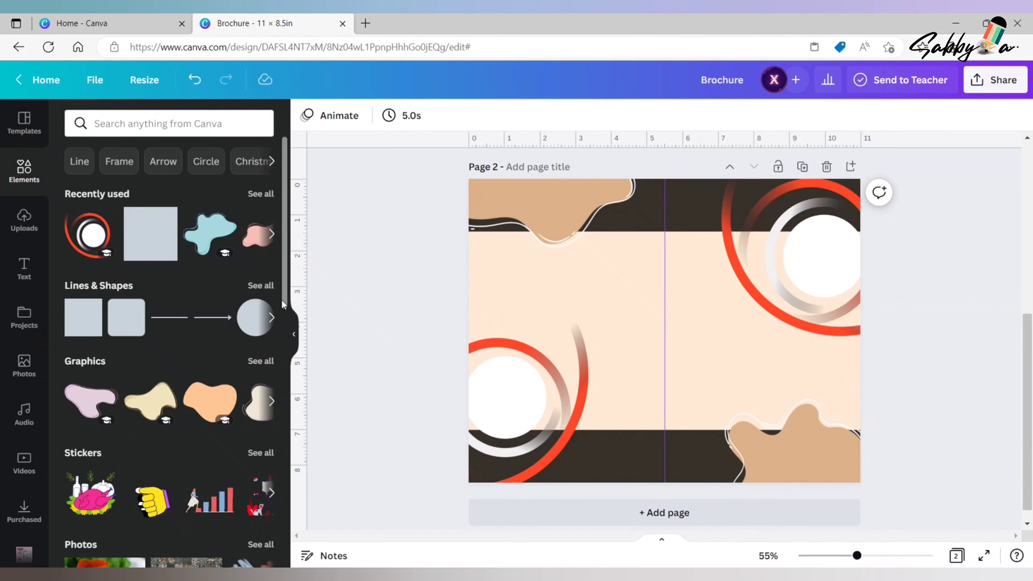
- Show all frames and search them for "circle frame"
drag(281, 304, 290, 537)
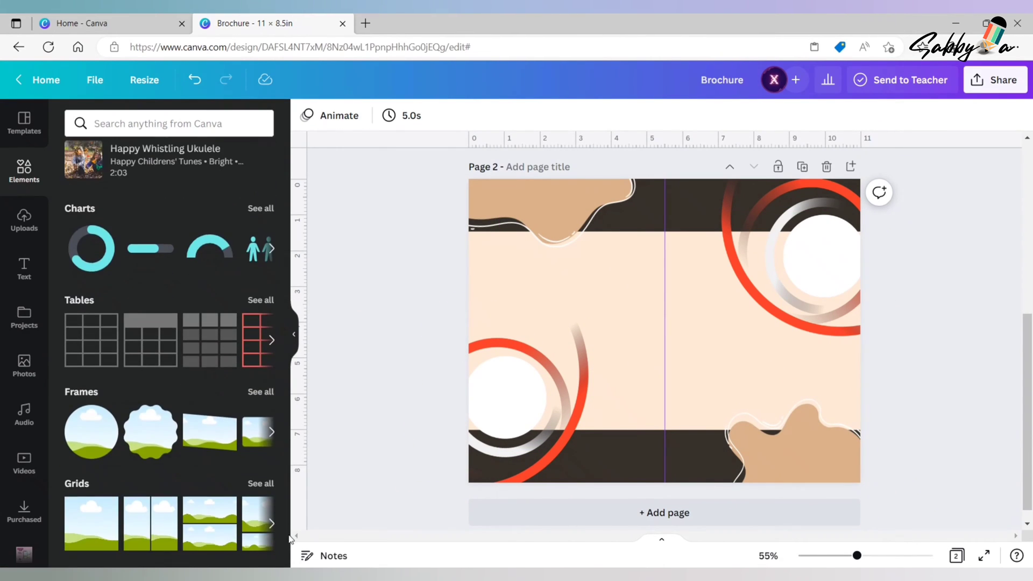
click(256, 394)
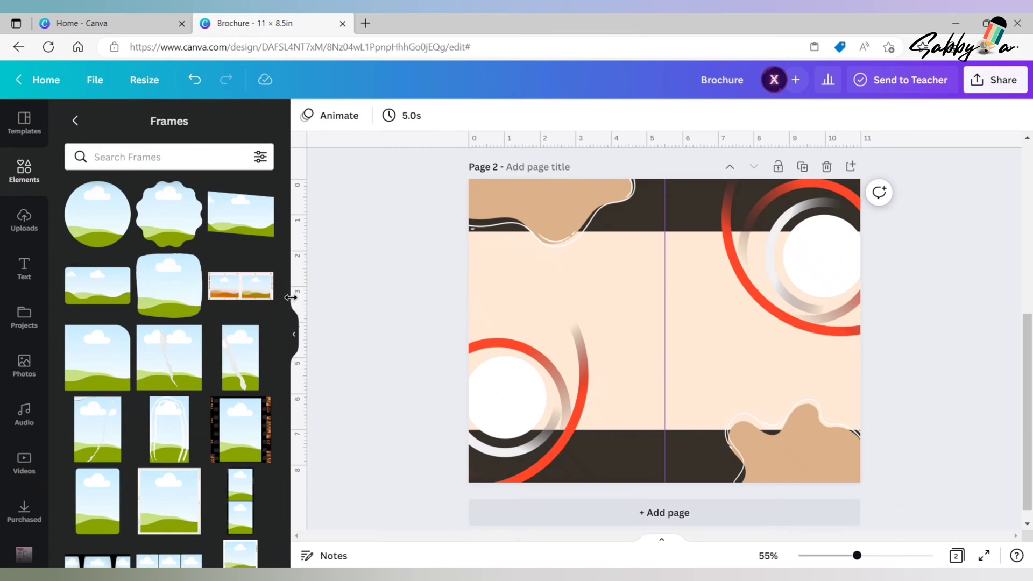
click(127, 153)
text(circle)
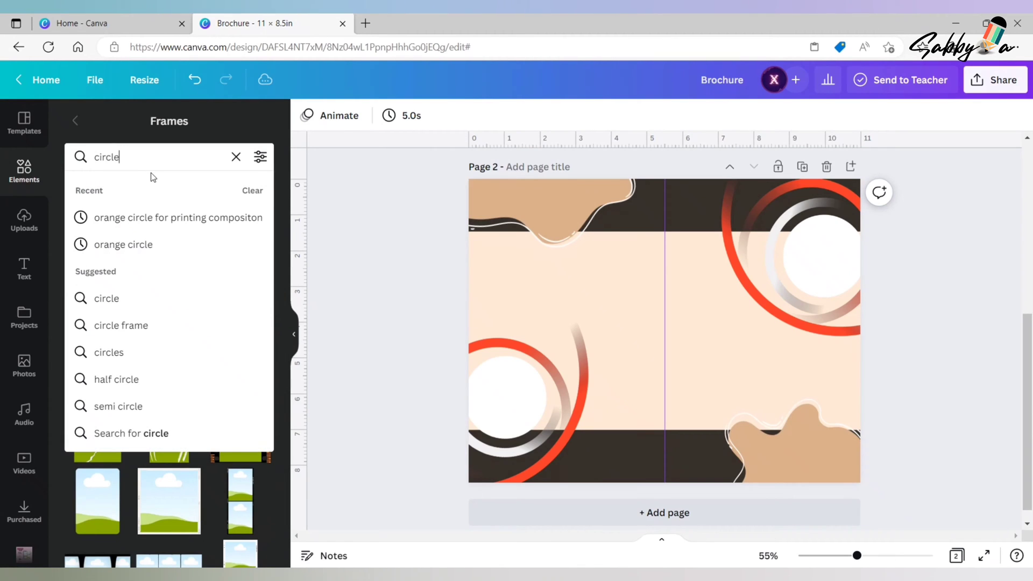
click(137, 324)
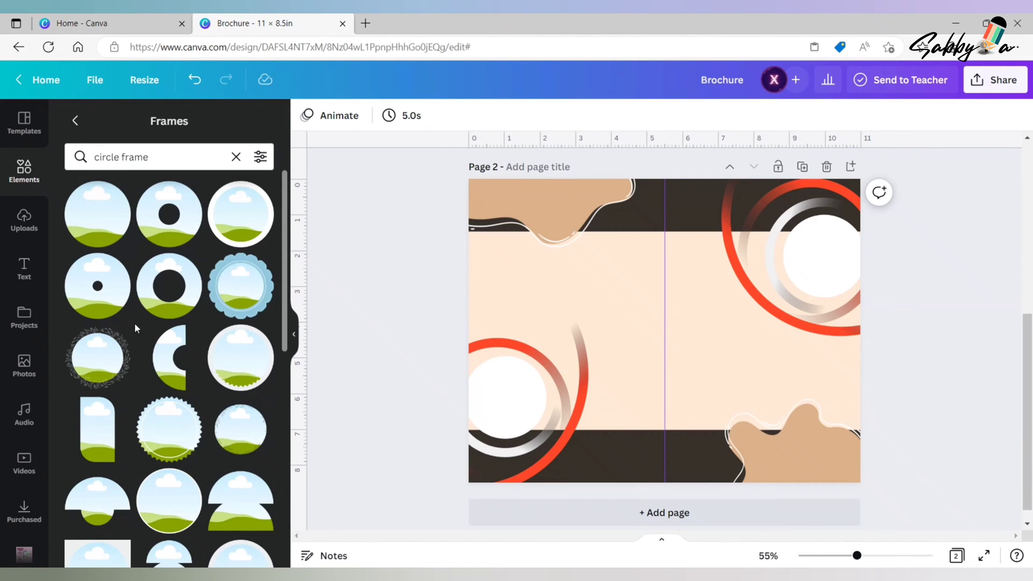
- Add the thick dark-bordered circle frame and scale it down to about 2.2 × 2.2 in beside the lower-left ring graphic
drag(286, 347, 285, 411)
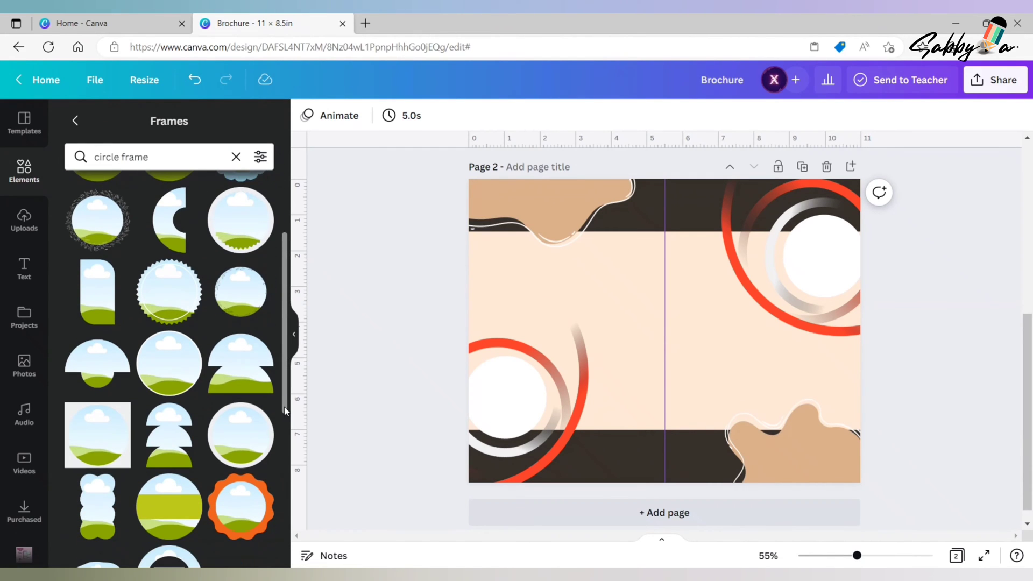
click(256, 429)
drag(741, 254, 669, 359)
drag(587, 408, 574, 427)
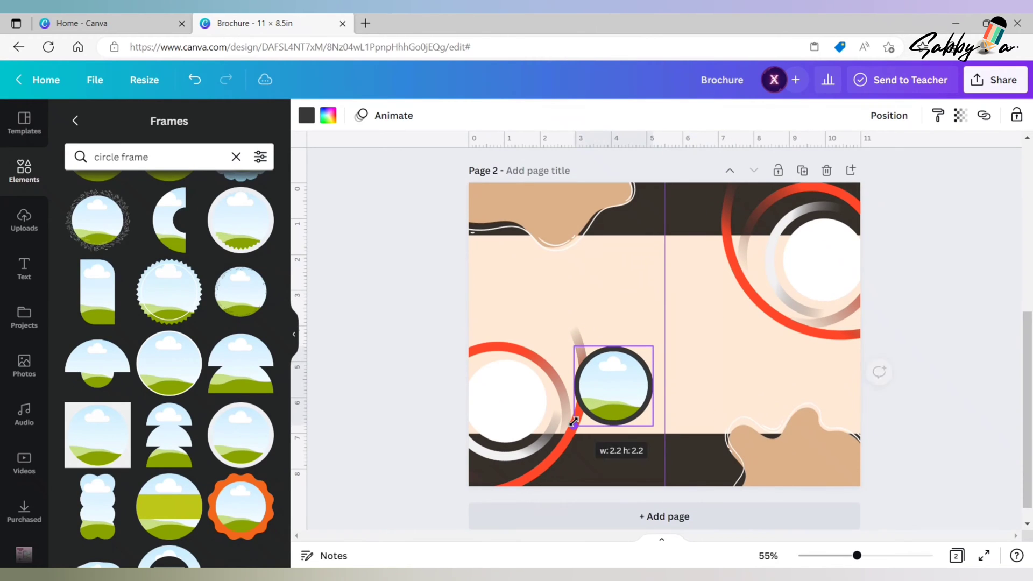
- Duplicate the dark-bordered circle frame and stagger the two small frames along the upper right side of the lower-left ring graphic
drag(612, 381, 538, 314)
click(585, 334)
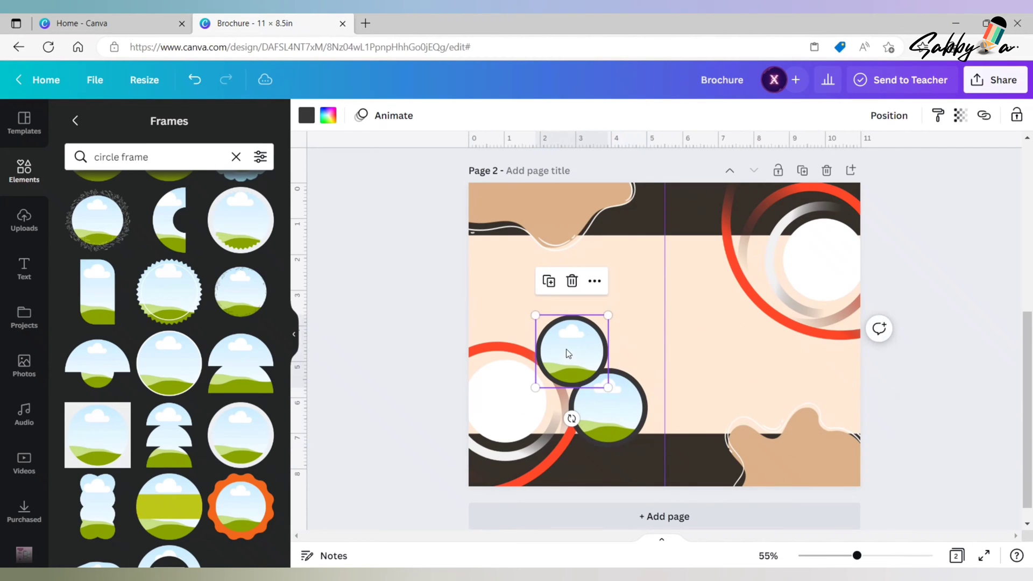
drag(570, 351, 571, 332)
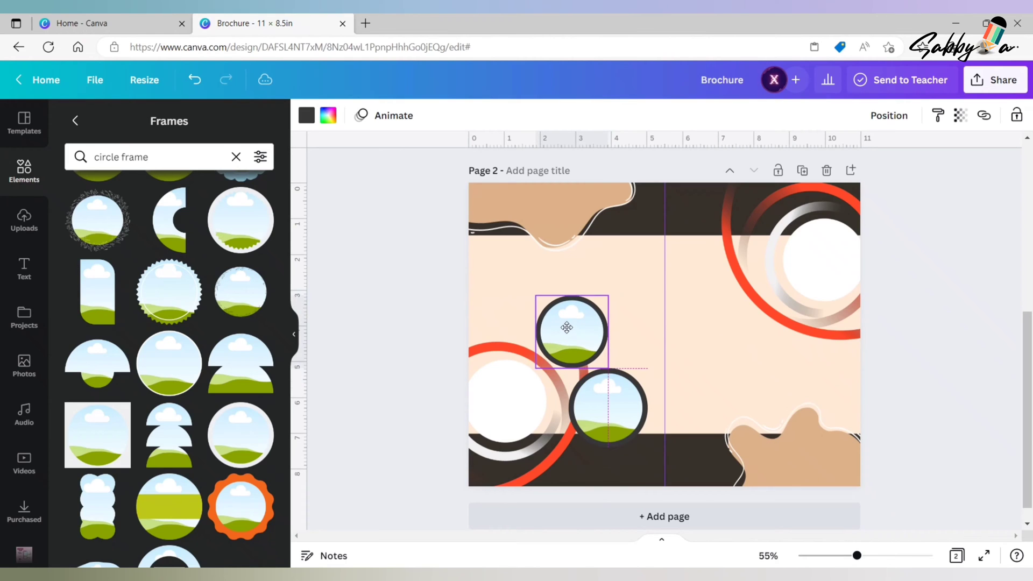
click(606, 418)
drag(605, 415, 605, 407)
drag(566, 334, 571, 329)
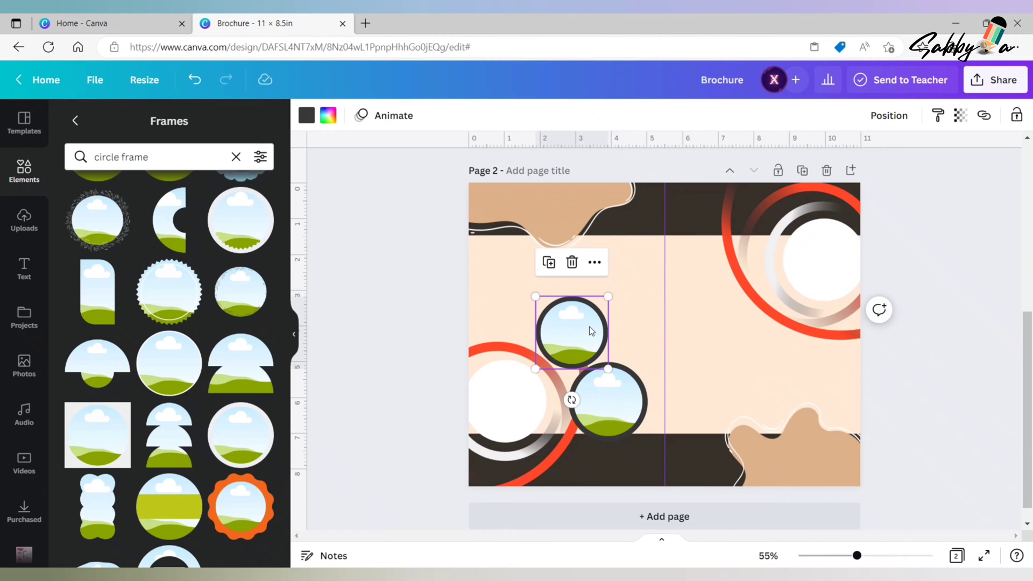
- Duplicate the upper small dark-bordered frame, enlarge the copy and place it overlapping the right side of the two small frames
click(549, 263)
drag(616, 305, 637, 283)
drag(599, 337, 638, 336)
click(555, 334)
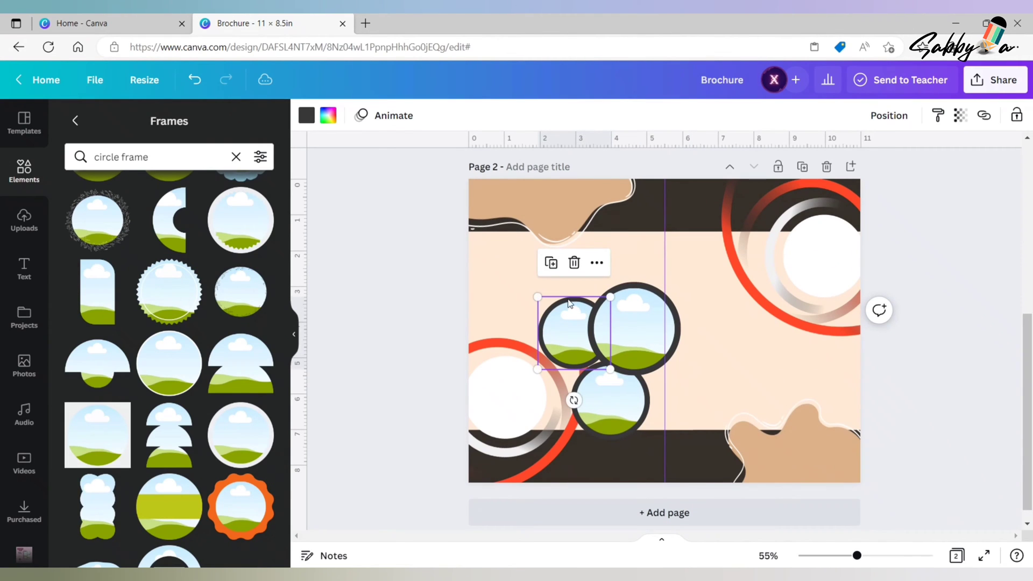
click(611, 329)
drag(682, 281, 687, 278)
click(692, 287)
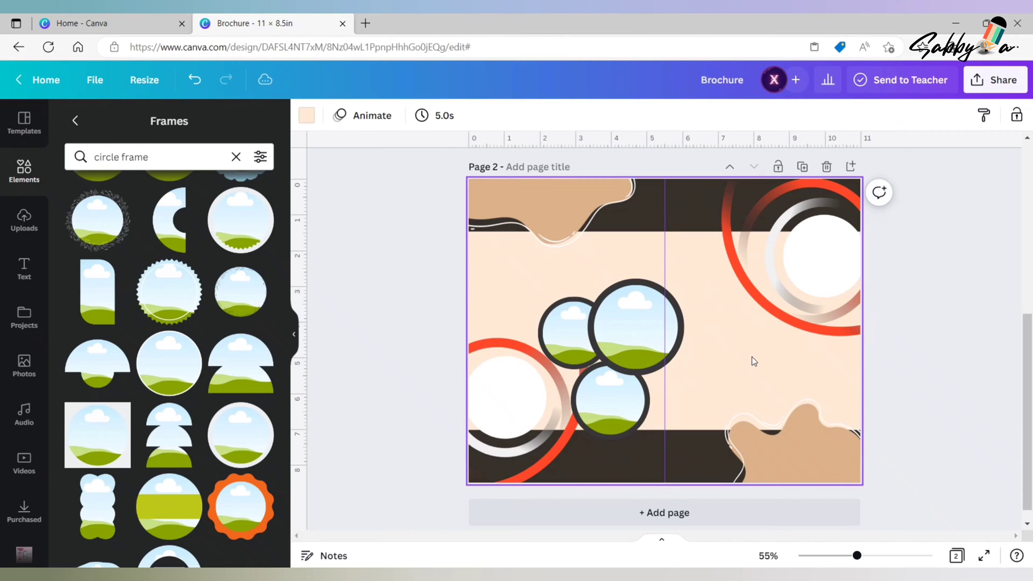
- Send the large dark-bordered frame backward so that it sits behind the two small frames
click(653, 345)
click(887, 115)
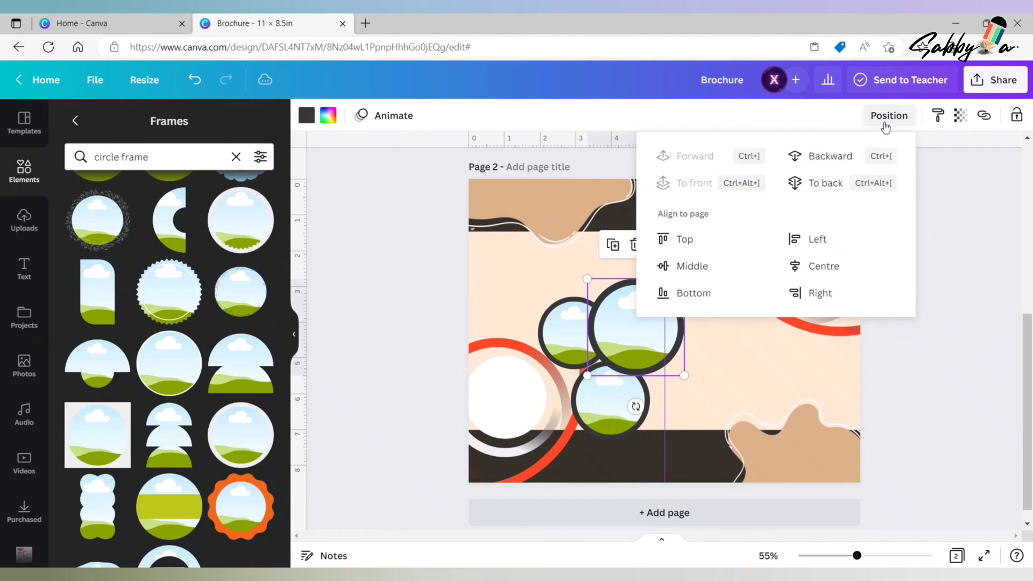
click(836, 156)
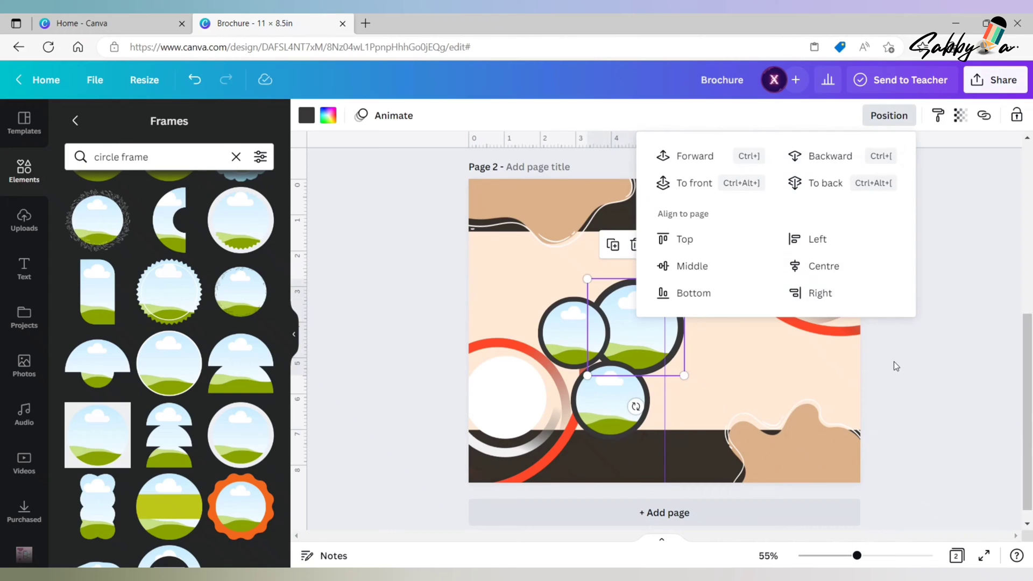
click(894, 364)
- Enlarge the large dark-bordered frame to about 2.9 × 2.9 in and nudge it into place behind the small frames
click(650, 306)
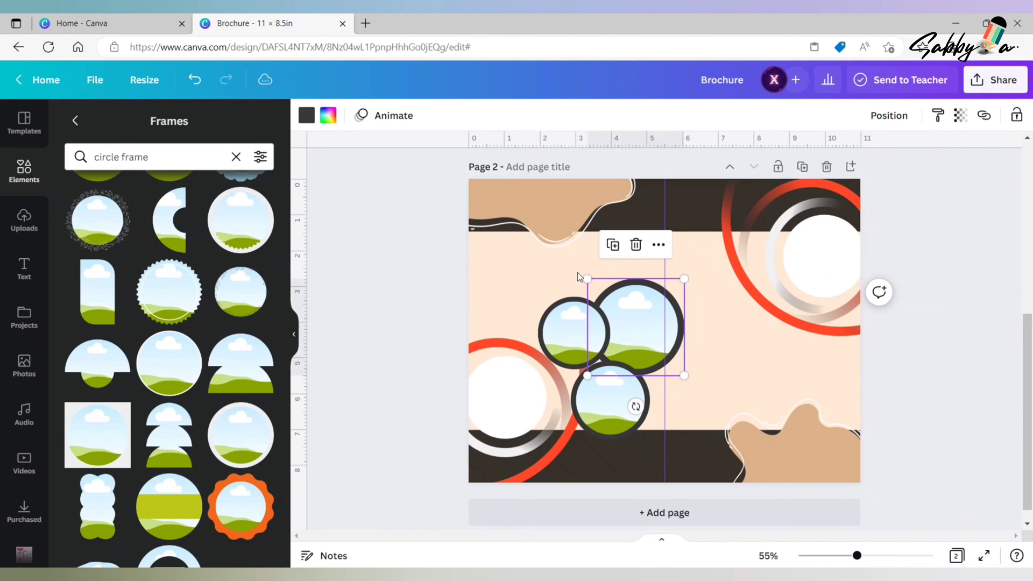
drag(587, 279, 579, 271)
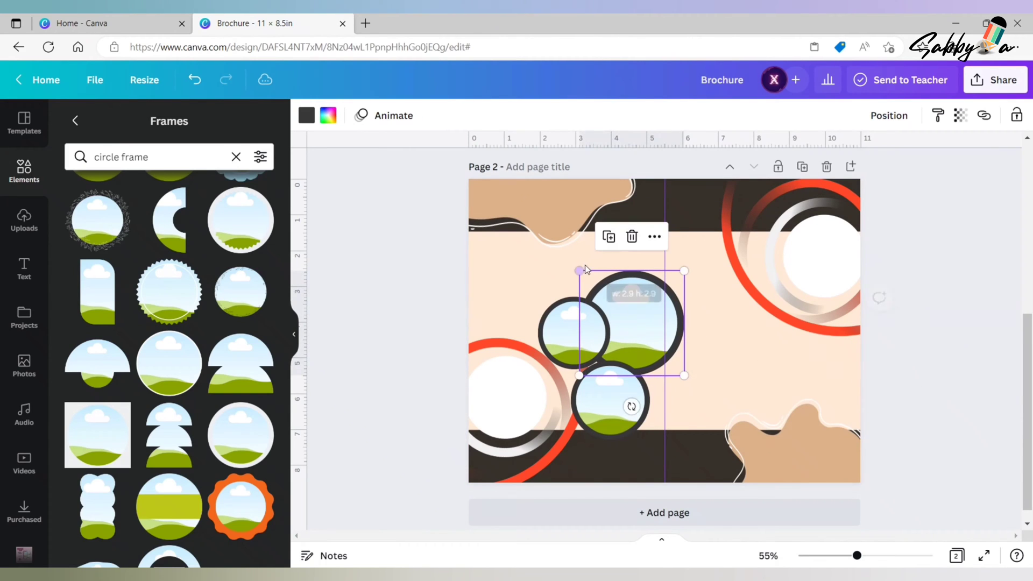
drag(654, 333, 653, 333)
scroll(691, 253, down, 1)
mouse_move(691, 255)
mouse_down()
mouse_move(697, 248)
mouse_move(690, 255)
mouse_up()
mouse_move(637, 296)
mouse_down()
mouse_move(623, 292)
mouse_move(631, 292)
mouse_up()
click(941, 338)
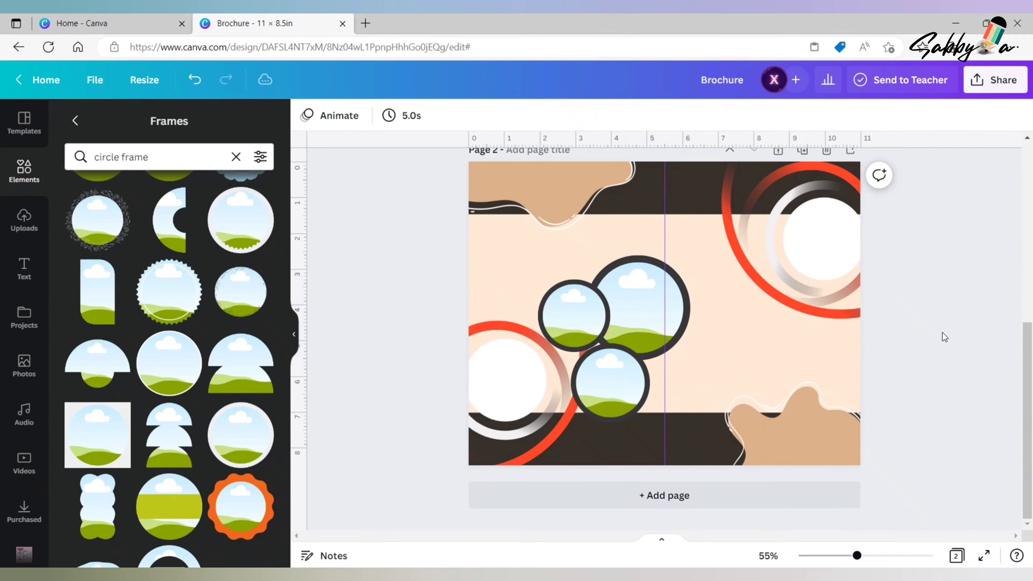
- Add the thin tan-bordered circle frame, scale it down and place it in the right half of the page below the ring graphic
click(175, 367)
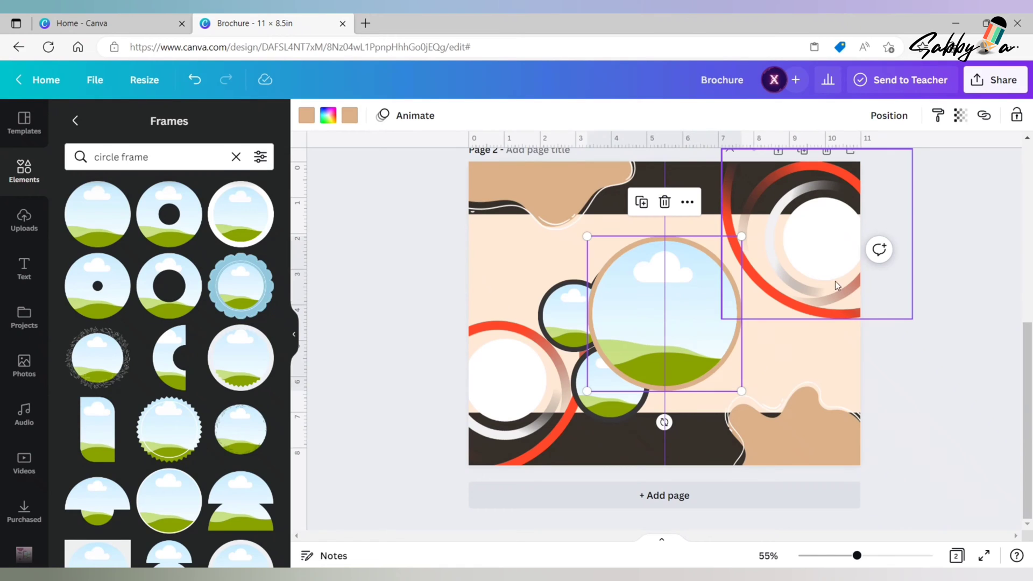
drag(740, 238, 705, 283)
click(701, 291)
drag(642, 328, 746, 318)
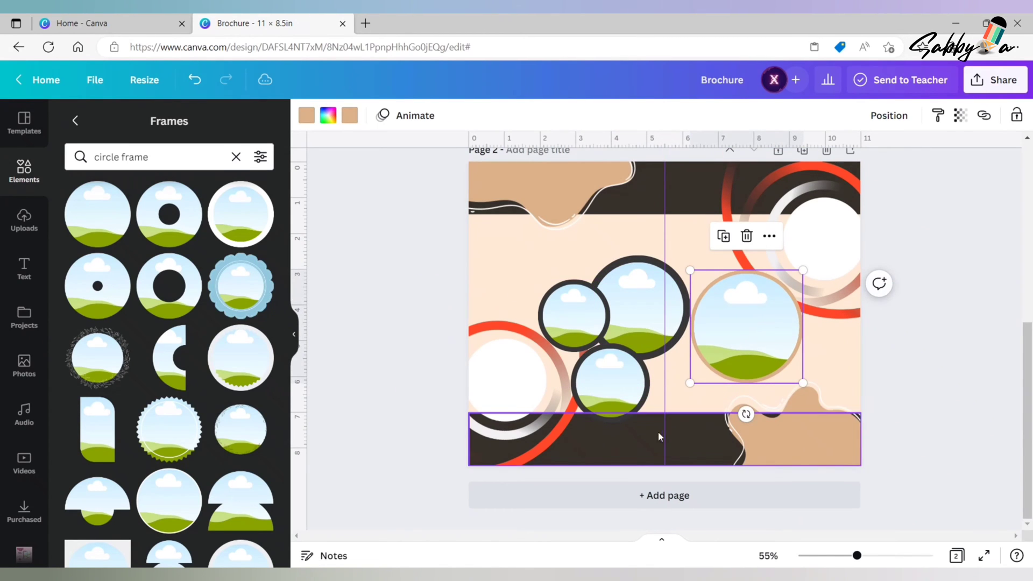
drag(690, 383, 695, 378)
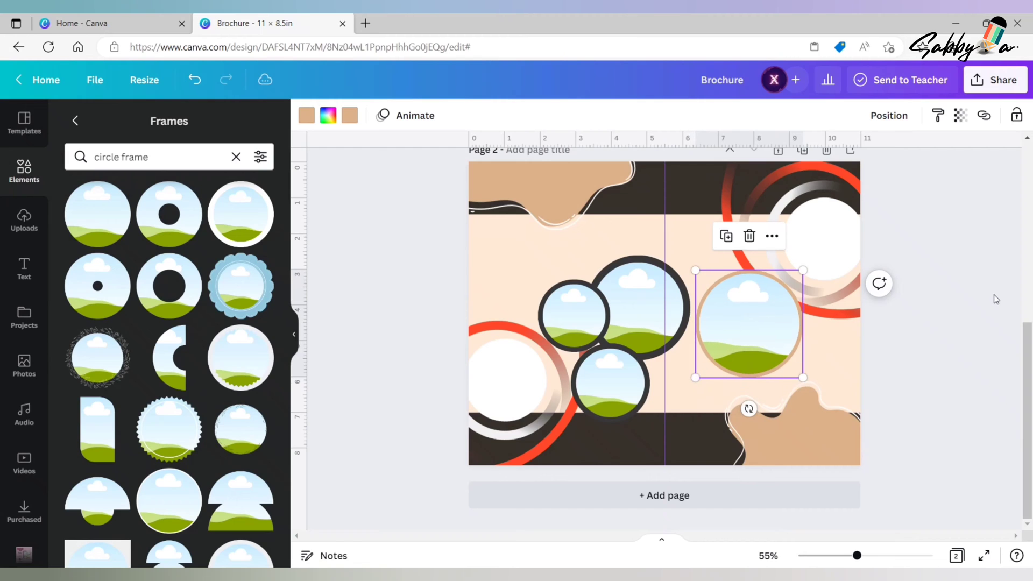
- Make the page's lower and upper dark bands slightly taller towards the middle
click(664, 425)
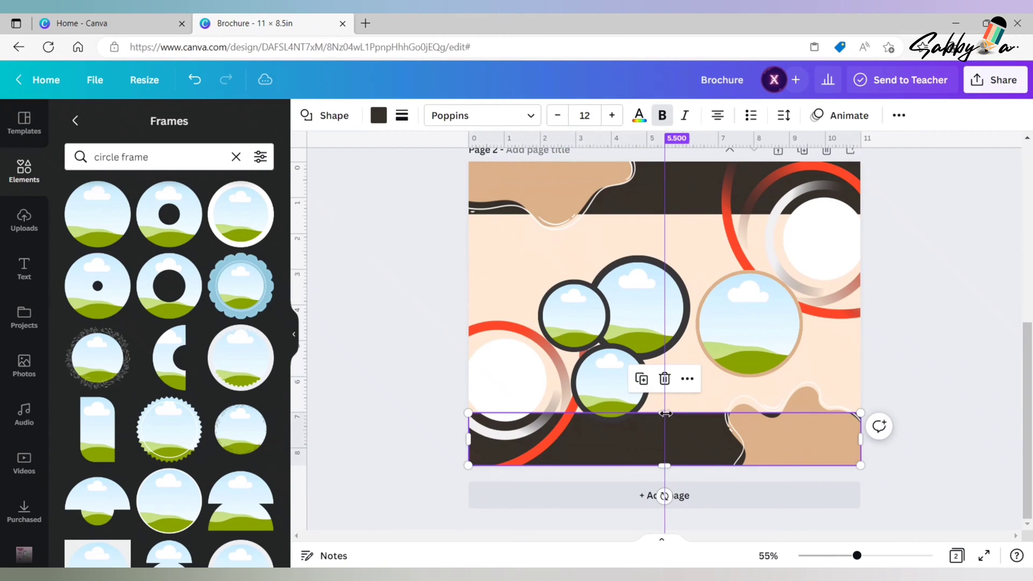
drag(721, 414, 721, 407)
click(684, 201)
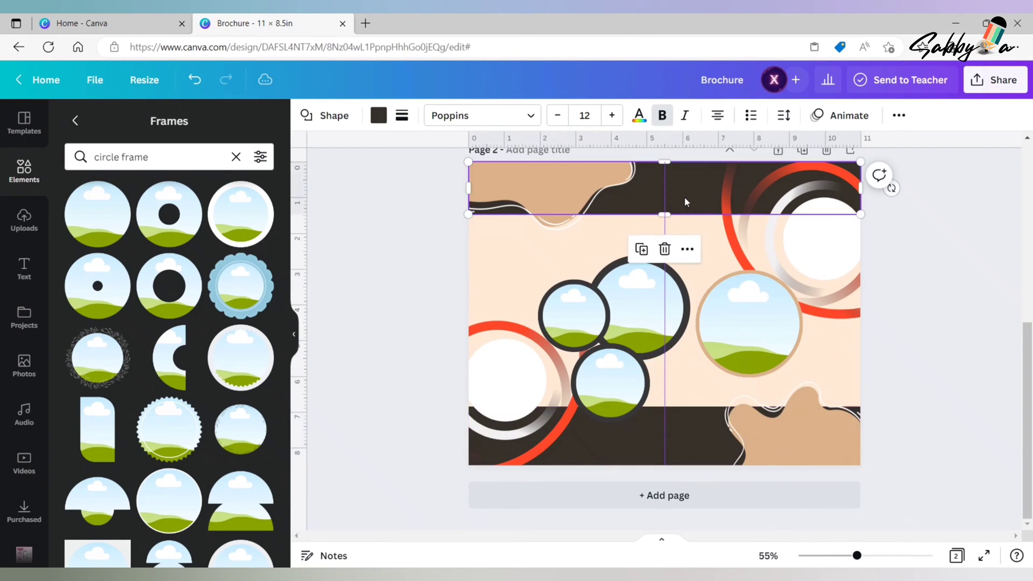
drag(680, 213, 690, 215)
- Shrink the tan-bordered frame slightly and place smaller duplicates of it over its lower left and lower right edges
click(736, 354)
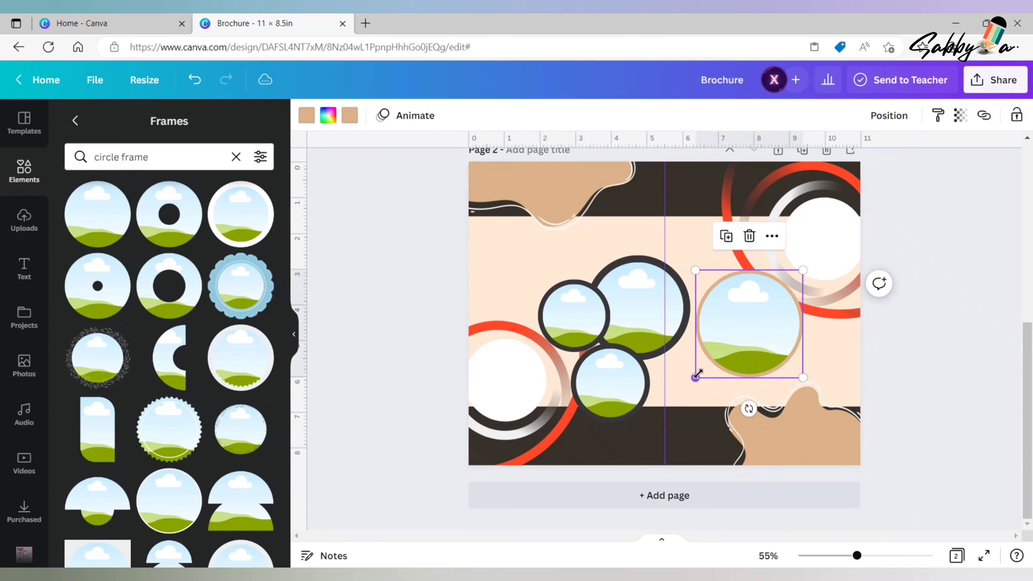
drag(698, 374, 708, 363)
click(735, 236)
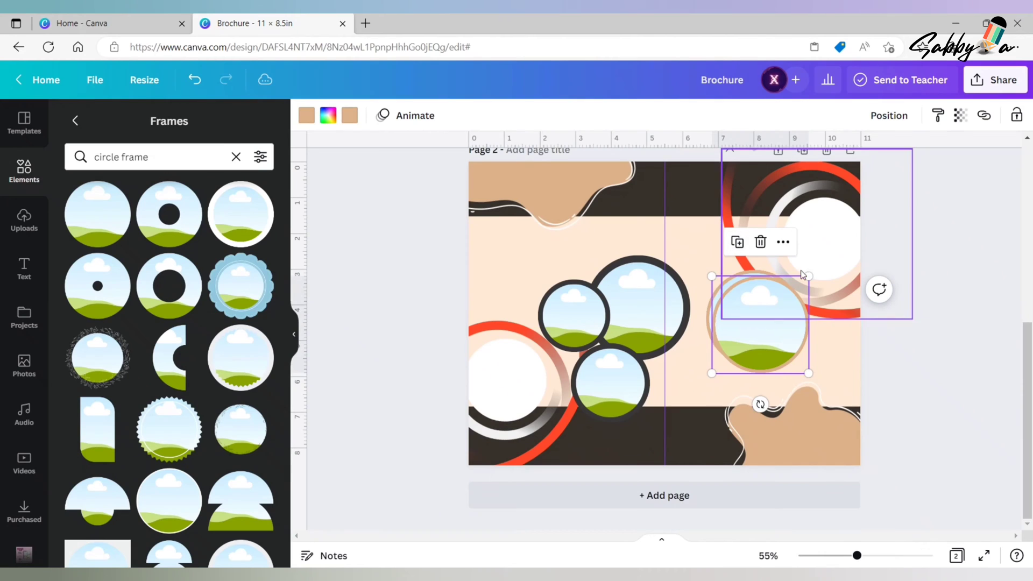
drag(809, 276, 771, 312)
drag(739, 346, 830, 375)
click(683, 298)
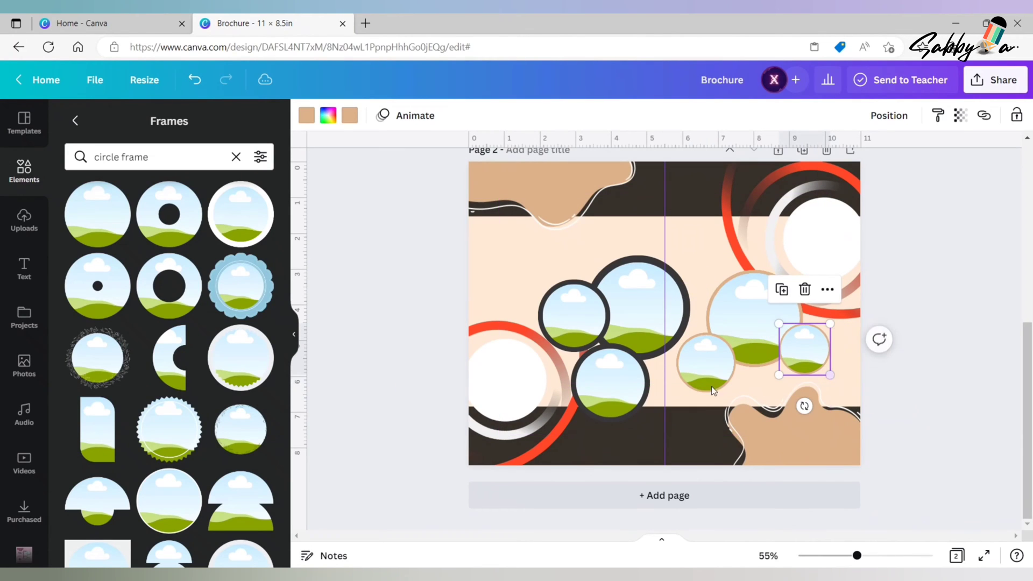
- Shrink the left small tan-bordered frame, and lower and slightly enlarge the big tan-bordered frame between the small ones
click(702, 358)
drag(676, 392, 703, 358)
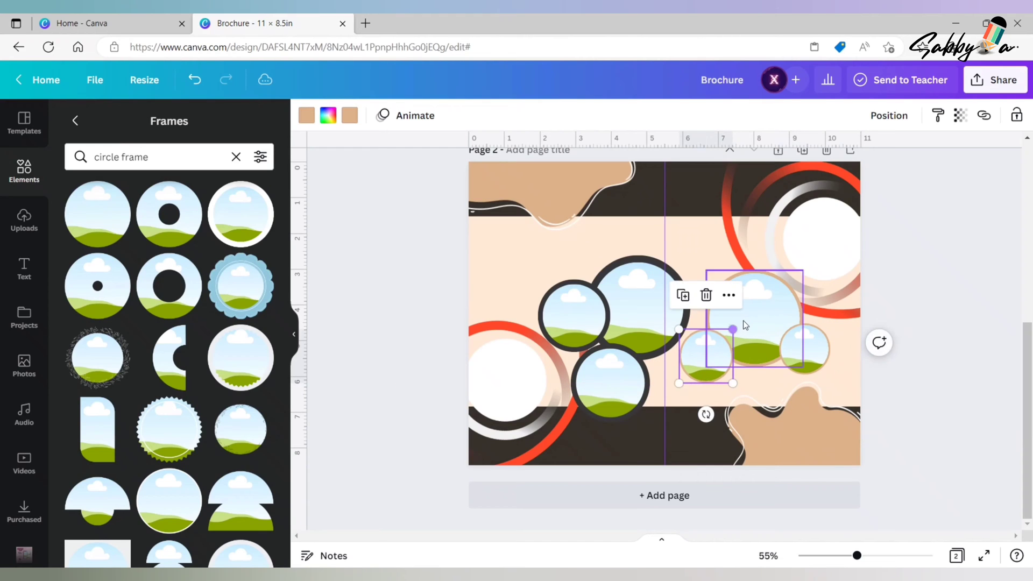
drag(744, 321, 749, 337)
drag(805, 284, 811, 281)
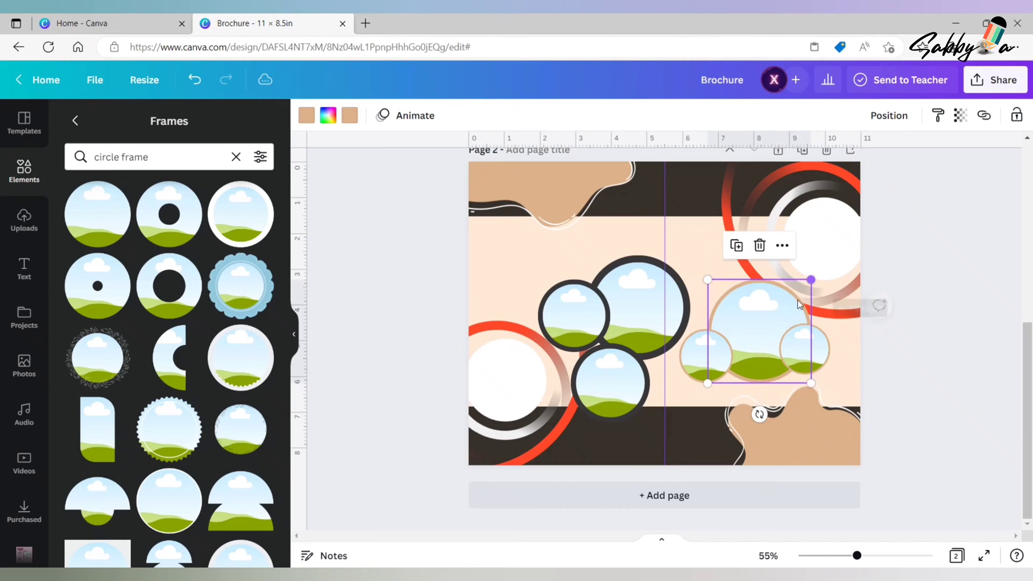
- Level the two small tan-bordered frames with each other and nudge the tan blob below them slightly downward
click(804, 349)
drag(804, 350, 806, 353)
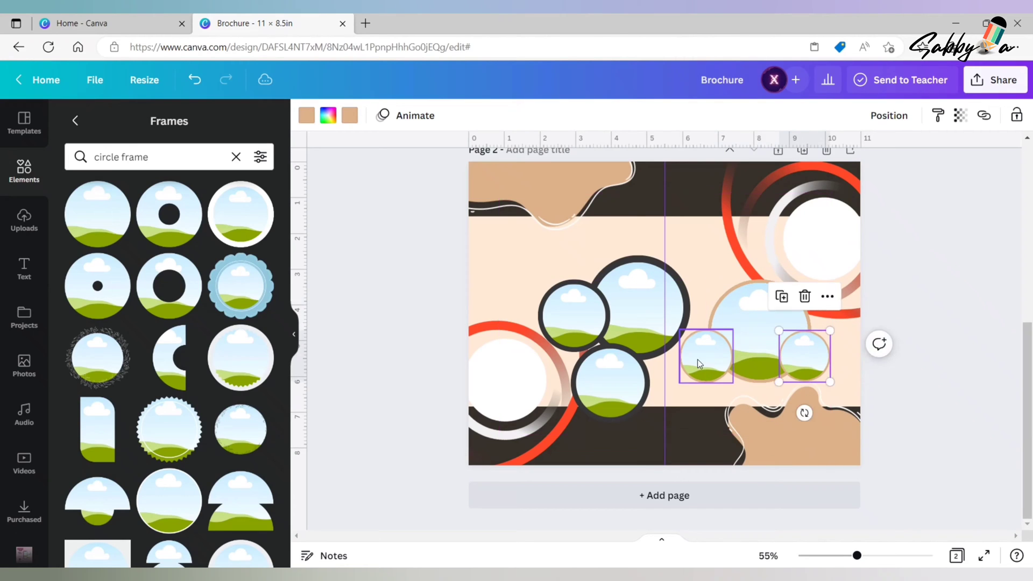
click(691, 374)
drag(678, 383, 680, 380)
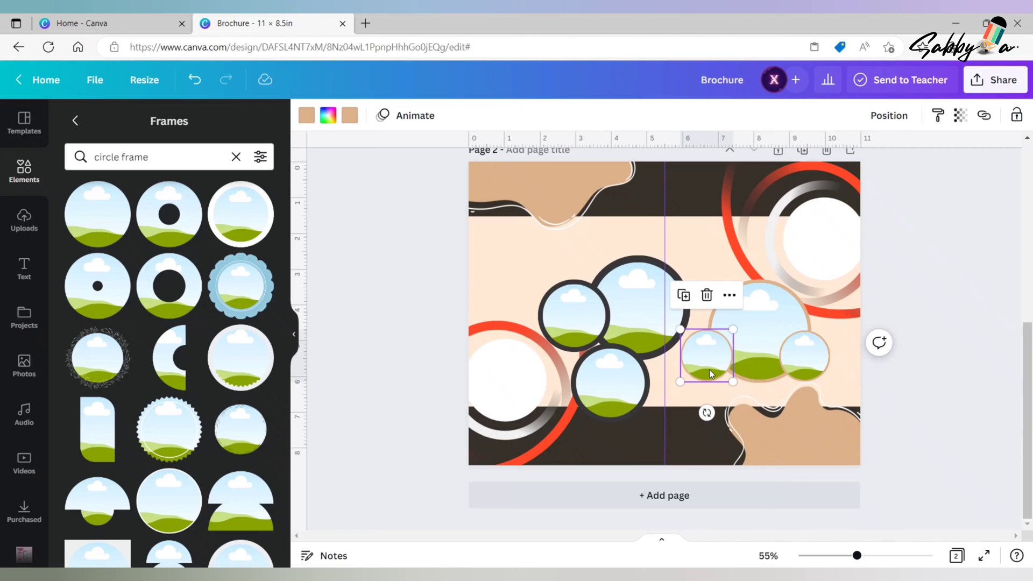
click(786, 439)
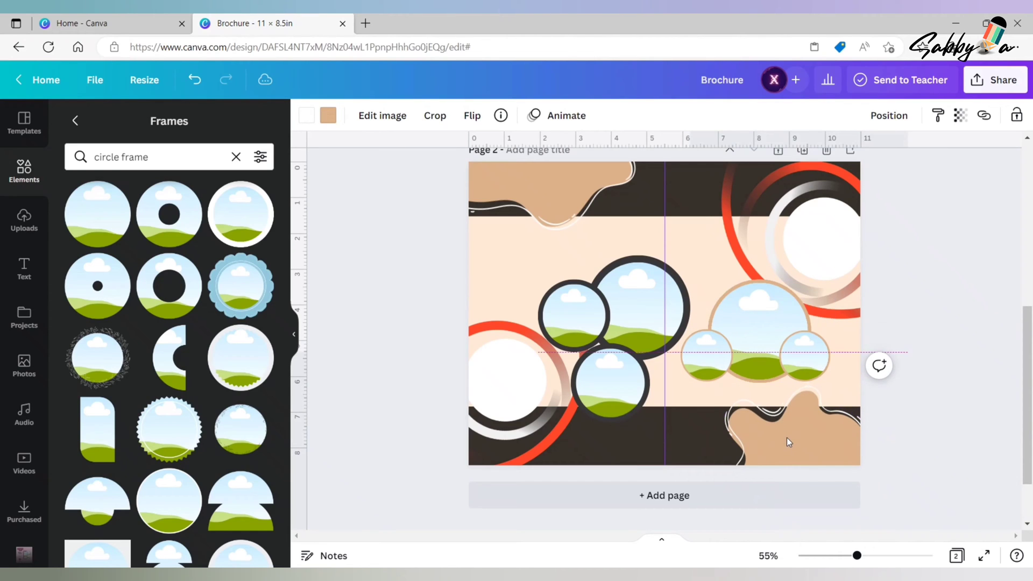
click(921, 375)
scroll(921, 376, up, 1)
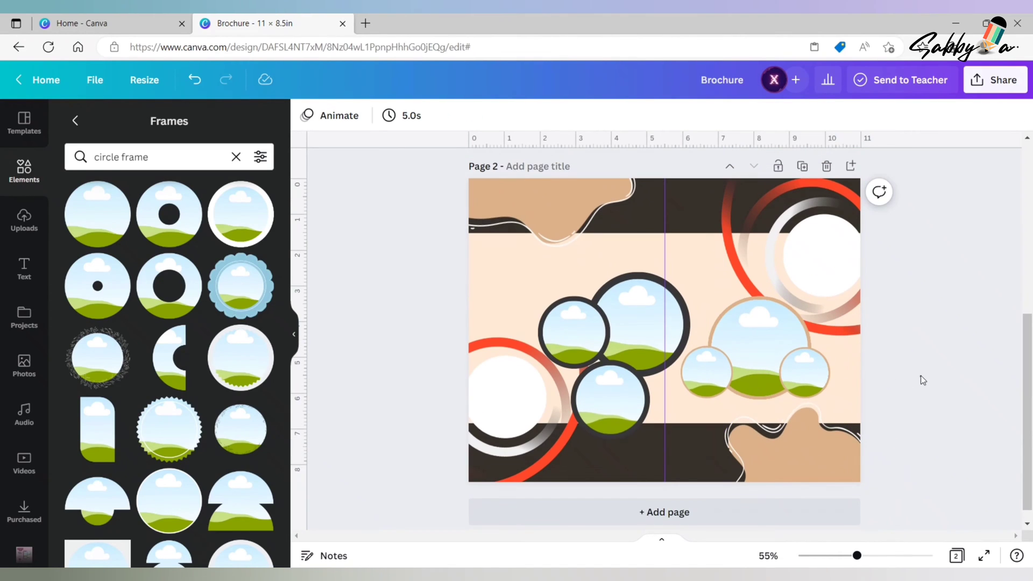
- Move both small tan-bordered frames slightly lower against the big tan-bordered frame
click(711, 371)
drag(710, 371, 709, 376)
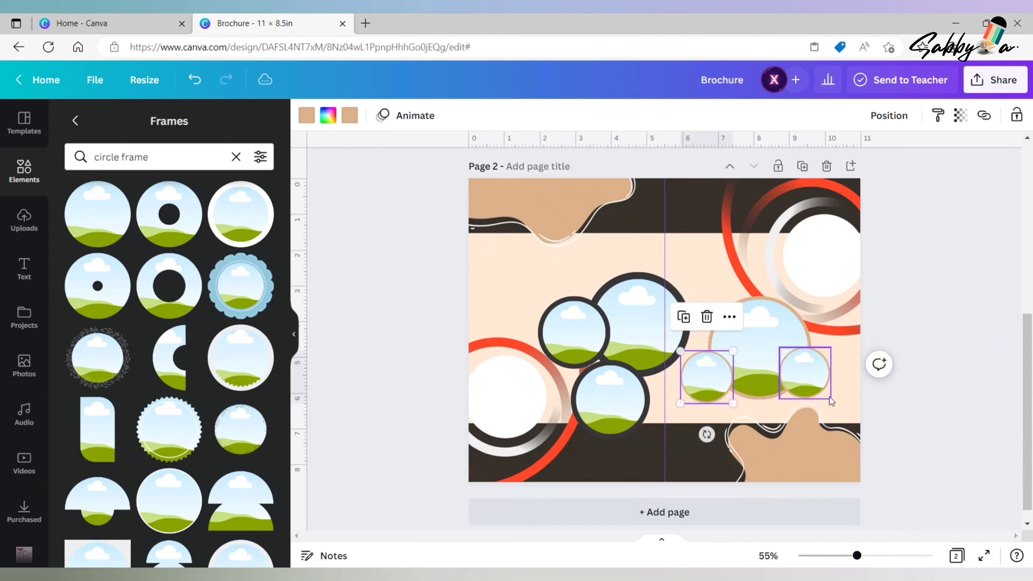
click(807, 367)
drag(802, 362, 802, 364)
- Enlarge the big tan-bordered frame towards its lower left and shift the left small frame outward to overlap its edge
click(760, 371)
drag(710, 402, 701, 408)
drag(767, 344, 709, 383)
click(721, 376)
- Lower the right small tan-bordered frame and the blob beneath it, and enlarge the big tan-bordered frame slightly
click(812, 376)
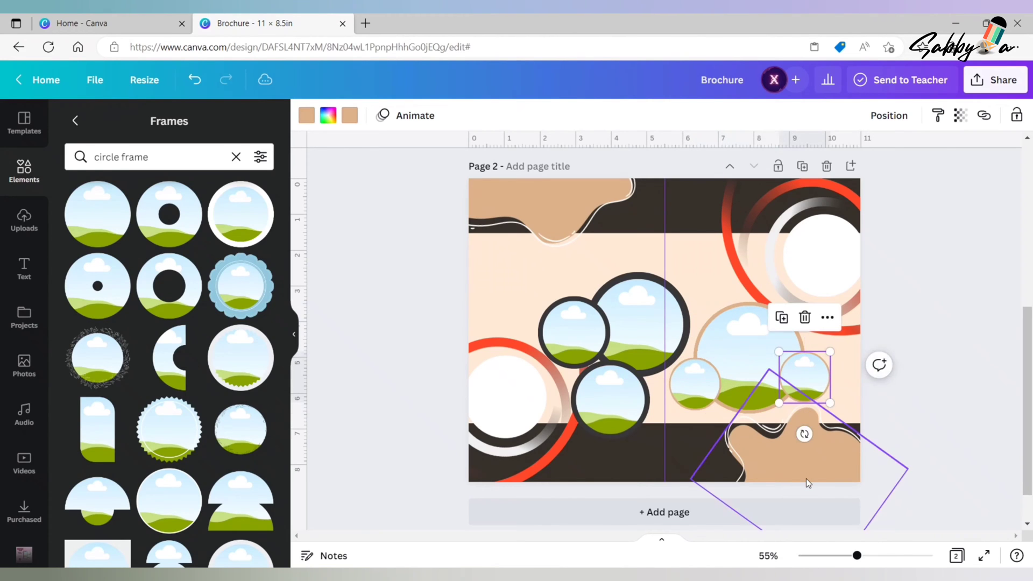
drag(811, 383, 813, 381)
click(811, 460)
click(818, 380)
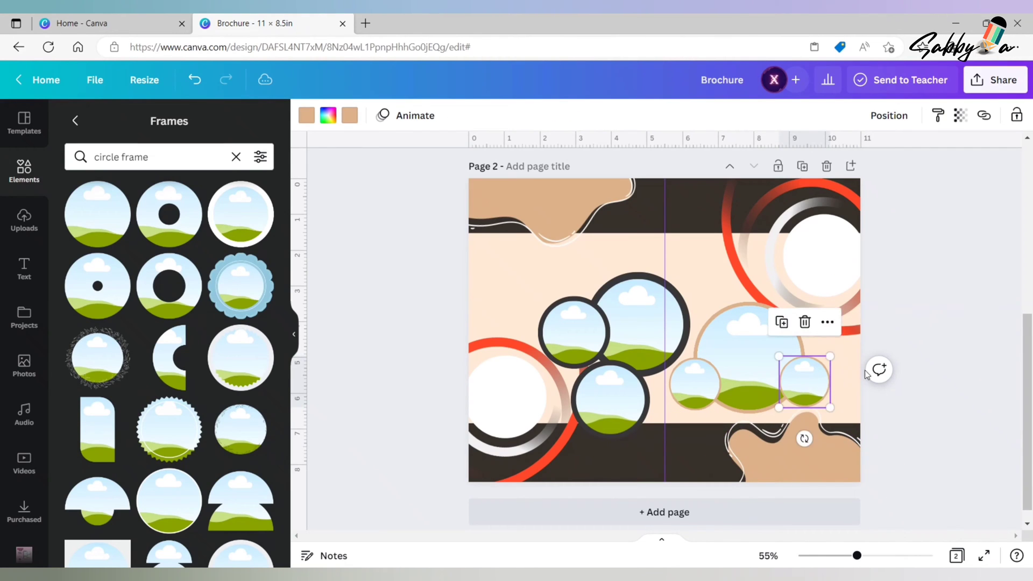
click(930, 372)
drag(804, 304, 811, 299)
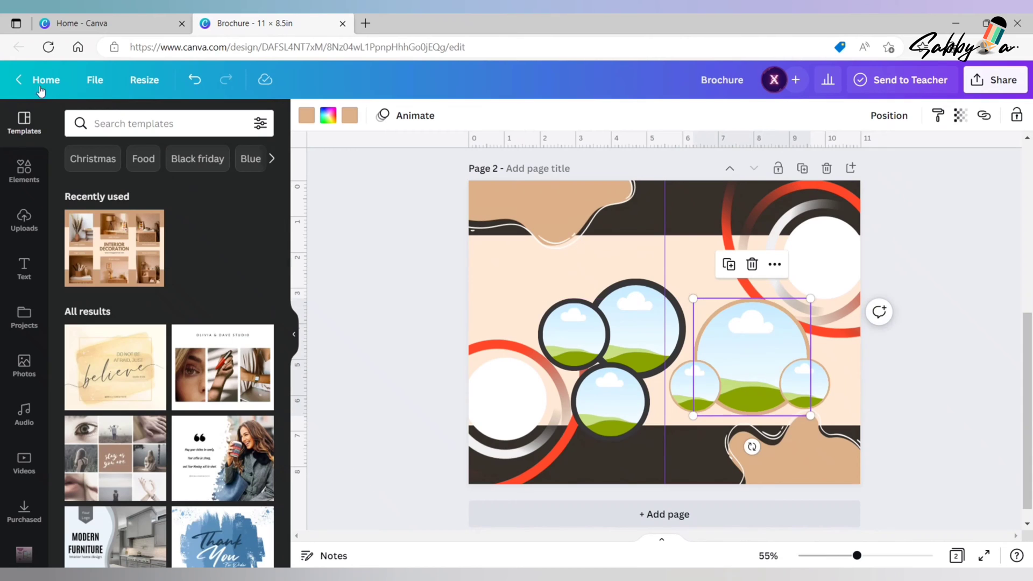
- Add a circle shape filled with the document's tan, shrink it to a small dot and place it beside the upper-left blob
click(23, 171)
click(152, 123)
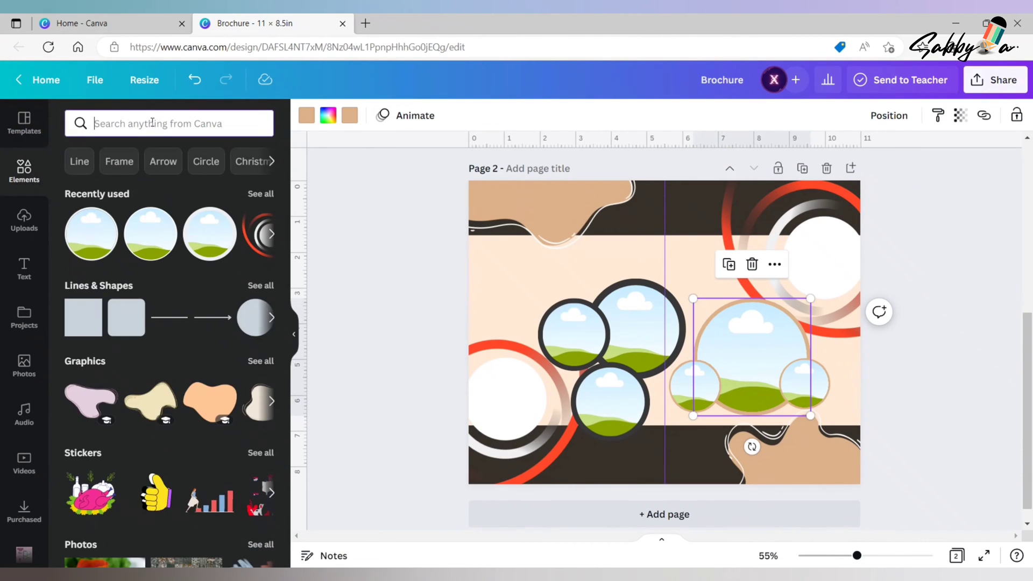
click(256, 317)
drag(675, 300, 692, 249)
drag(622, 329, 686, 260)
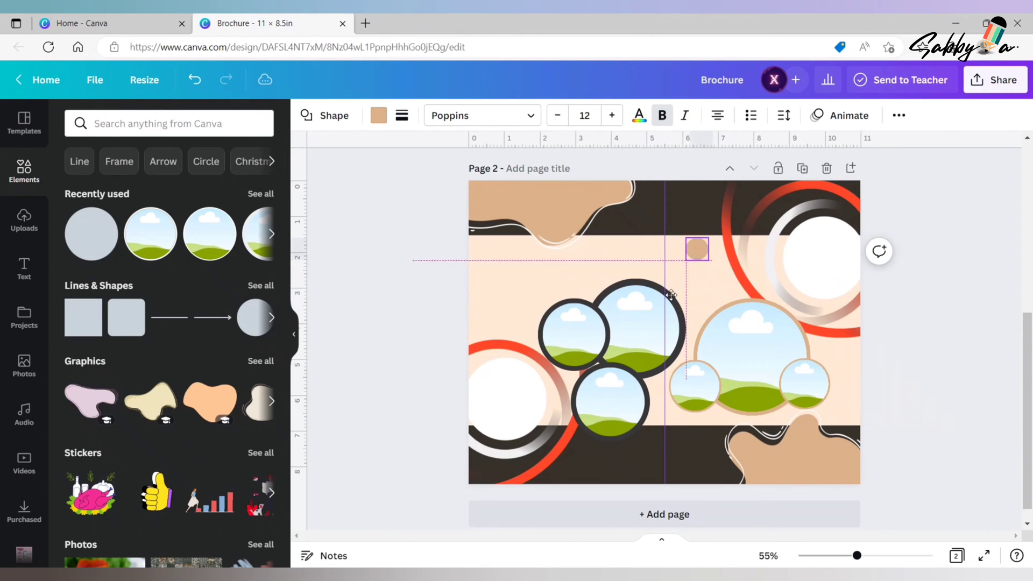
drag(671, 294, 634, 275)
- Extend the upper dark band slightly downward and move the small tan dot down to the band's lower edge
click(701, 232)
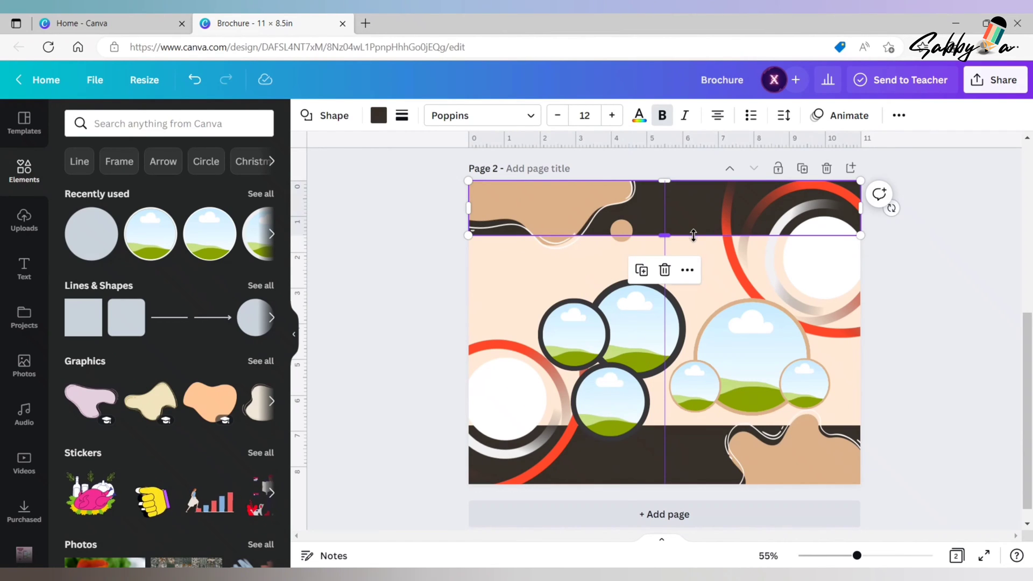
drag(692, 235, 693, 241)
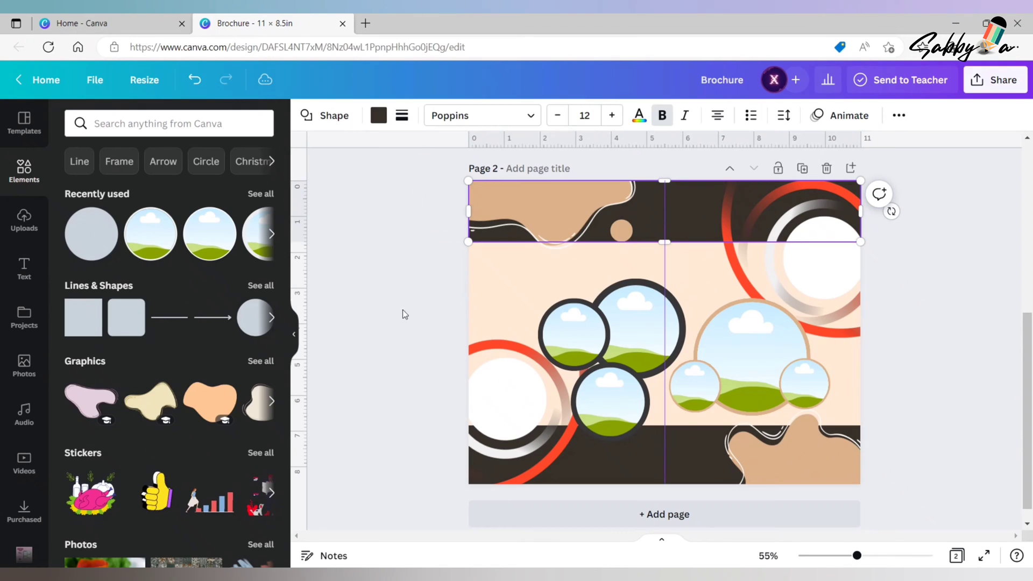
click(621, 230)
drag(621, 230, 623, 238)
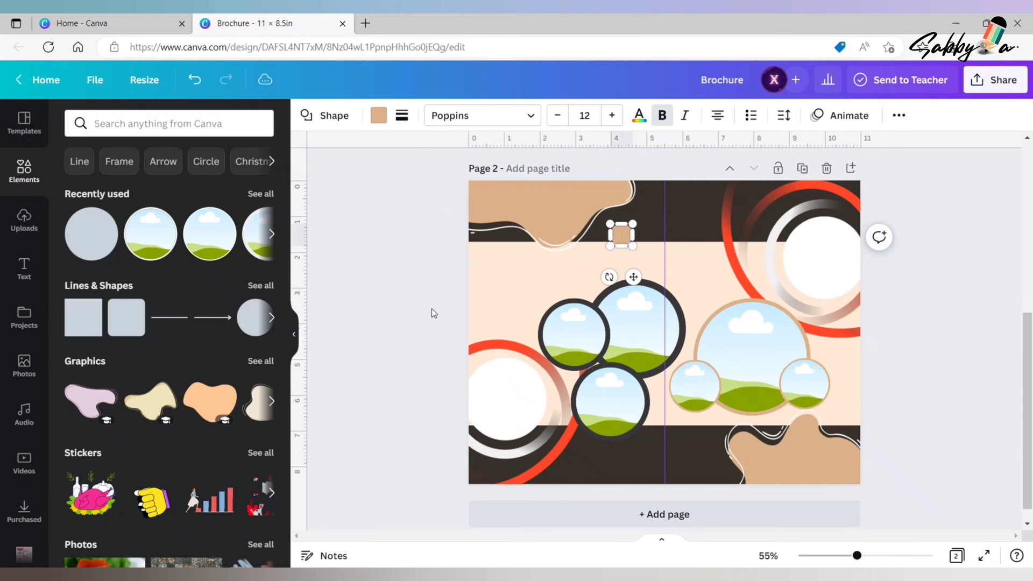
- Copy the small tan dot to just above the lower-left ring graphic, fill it with the document's dark brown and shrink it to about 0.4 in
click(432, 308)
click(621, 237)
click(598, 190)
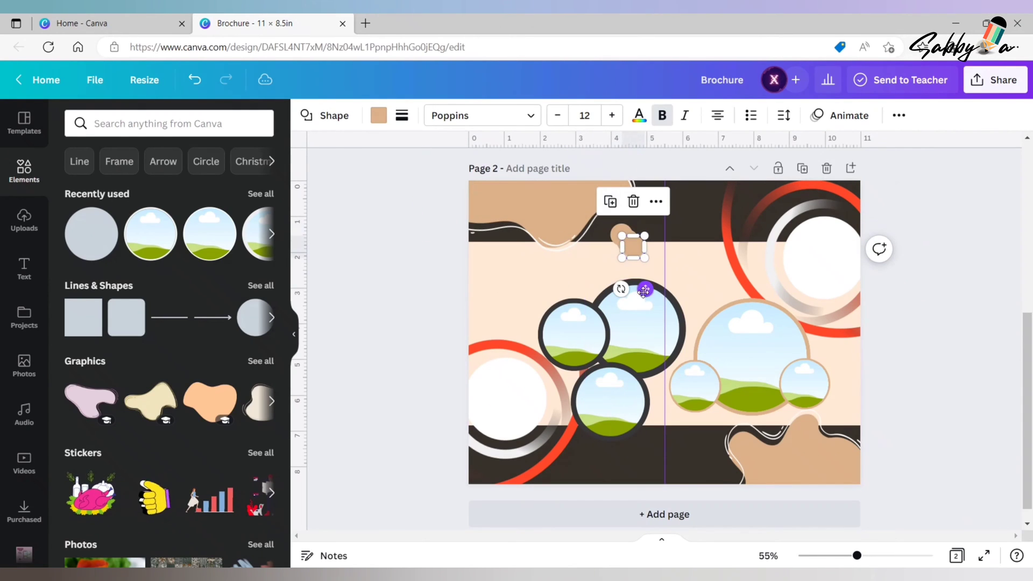
drag(646, 289, 503, 363)
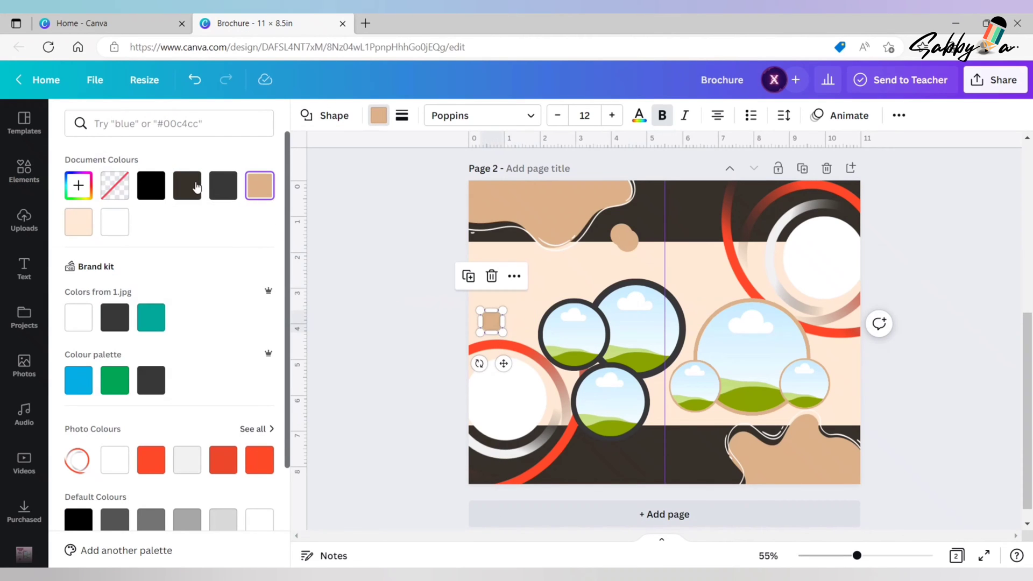
click(193, 188)
drag(503, 310, 494, 319)
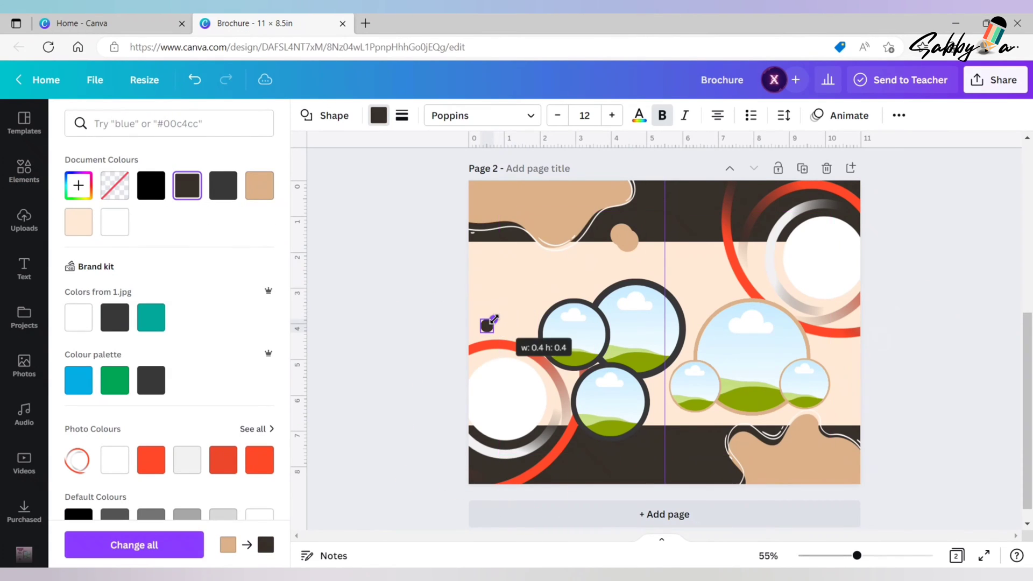
- Duplicate the dark dot and place the copy below and outside the right small tan-bordered frame
drag(495, 360, 863, 440)
click(457, 281)
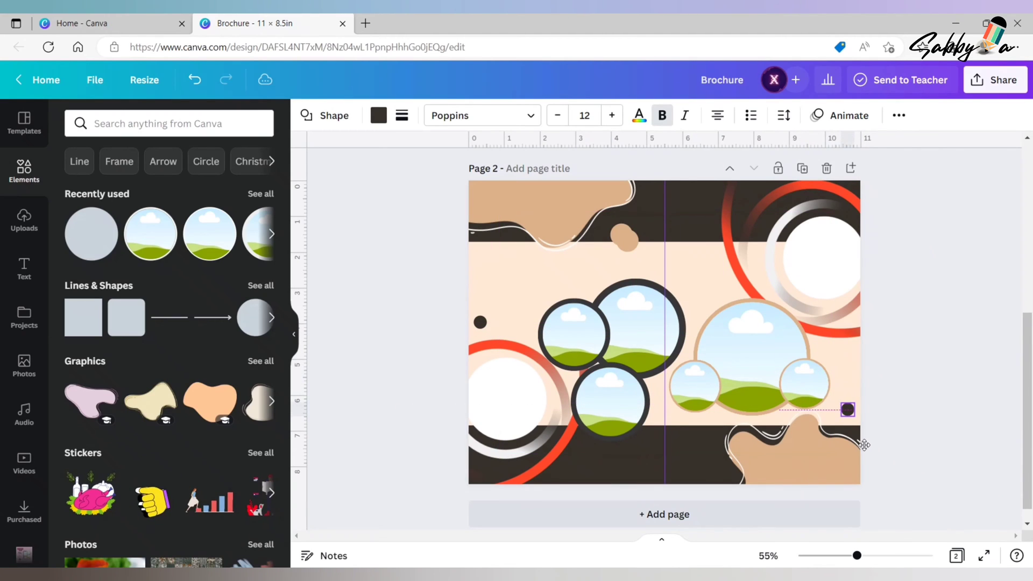
drag(864, 444, 863, 444)
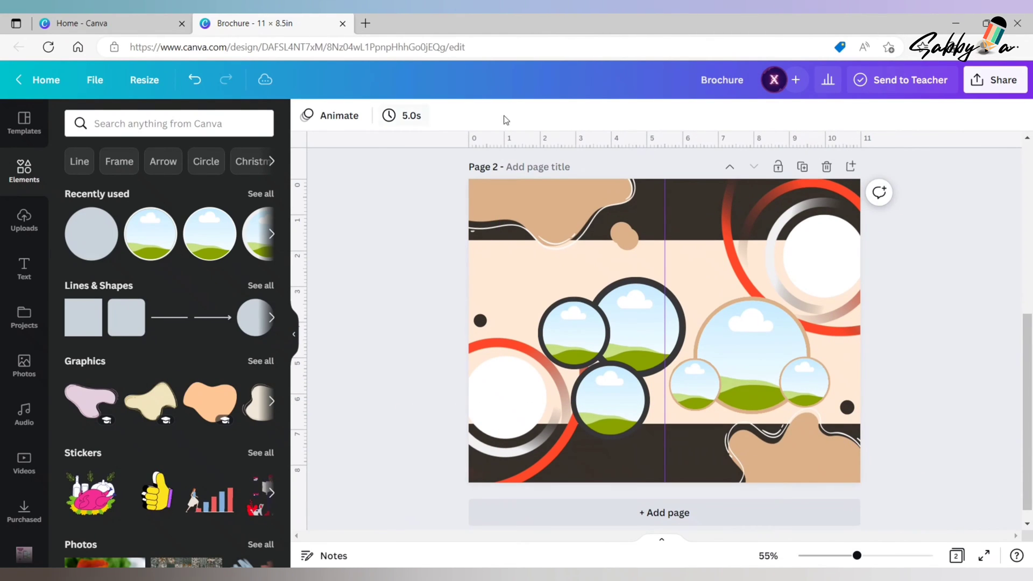
- Duplicate the tan dot, shrink the copy and place it on the lower band's edge beneath the left small tan-bordered frame
click(625, 239)
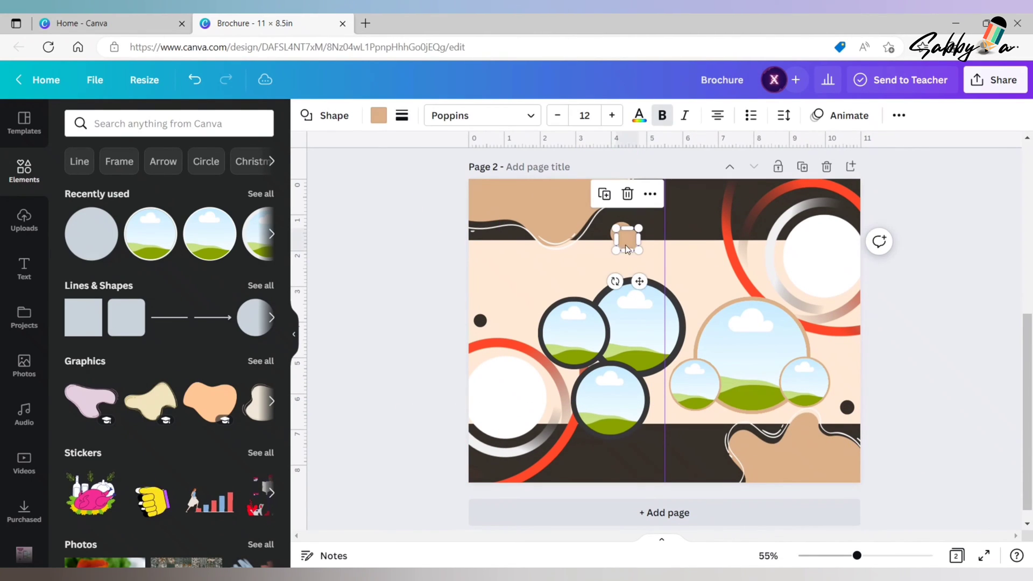
drag(638, 280, 581, 313)
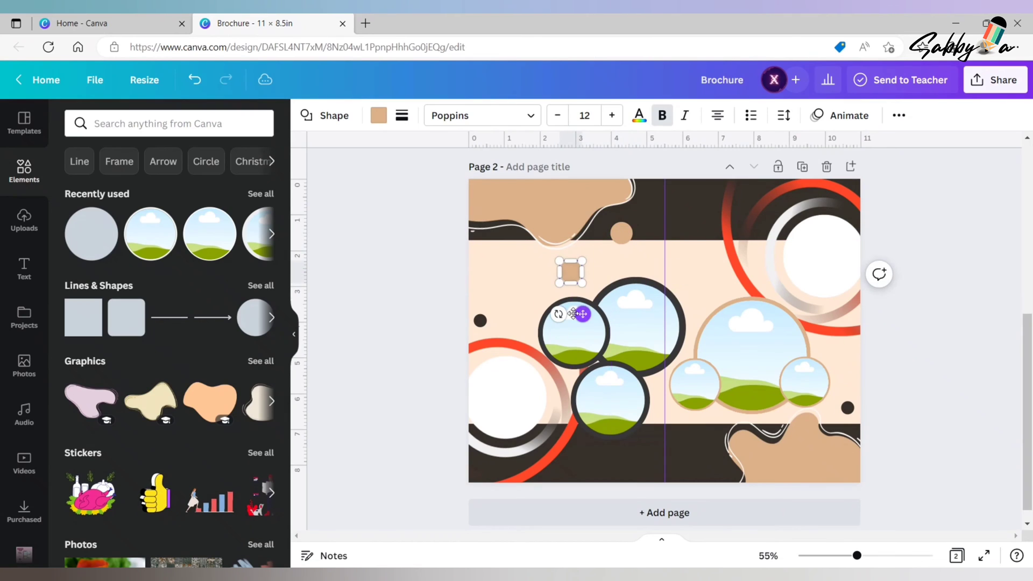
drag(581, 262, 574, 268)
drag(580, 315, 694, 462)
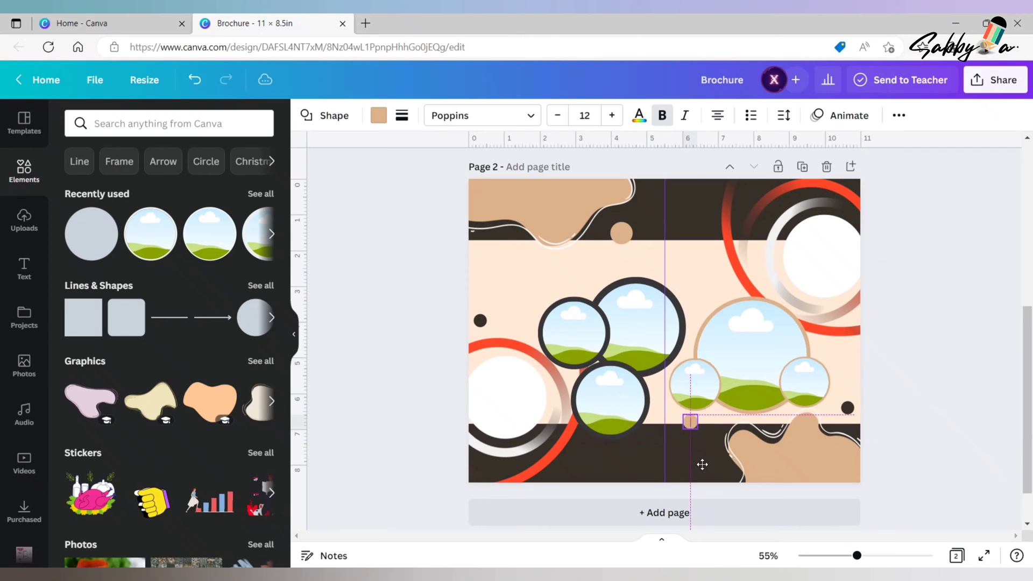
drag(705, 466, 705, 466)
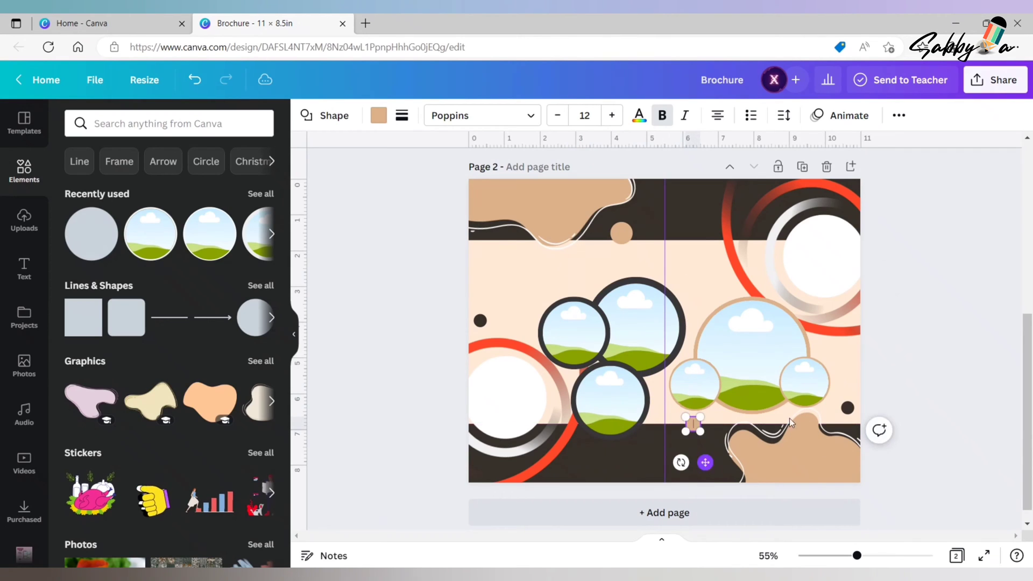
click(913, 327)
- Duplicate the dark dot above the lower-left ring, shrink the copy and place it between the frame clusters and the upper-right ring
click(481, 321)
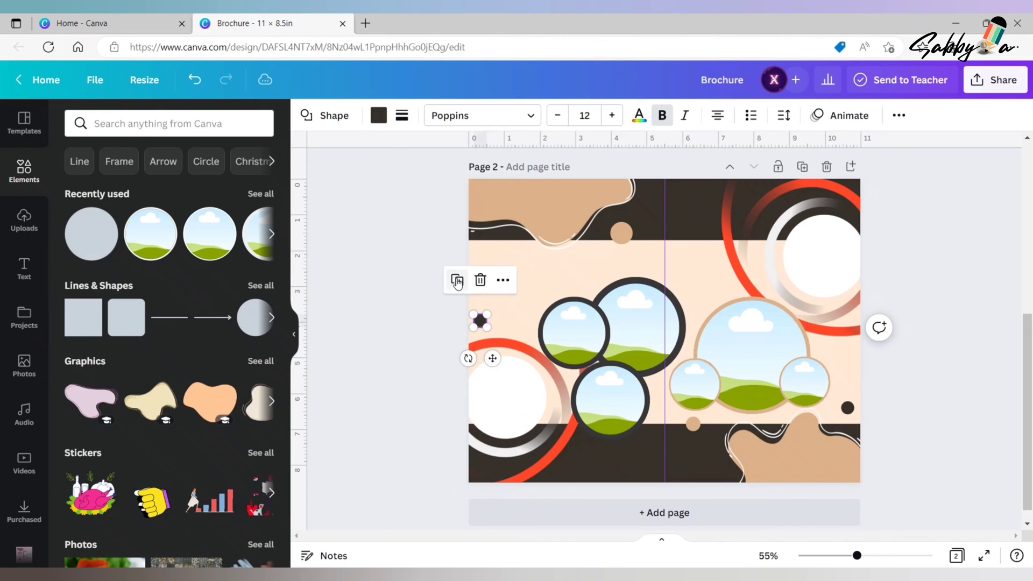
click(456, 280)
drag(502, 363, 716, 311)
drag(704, 286, 713, 297)
click(970, 234)
- Search the elements for "circle", add a small ring outline graphic and recolour it with the document's tan
click(164, 124)
text(c)
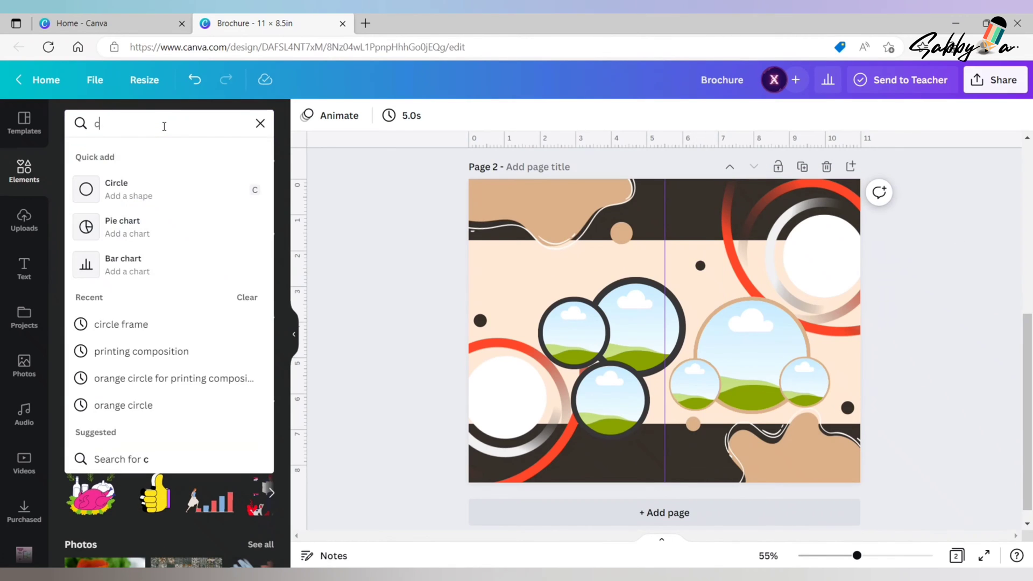
text(ircle)
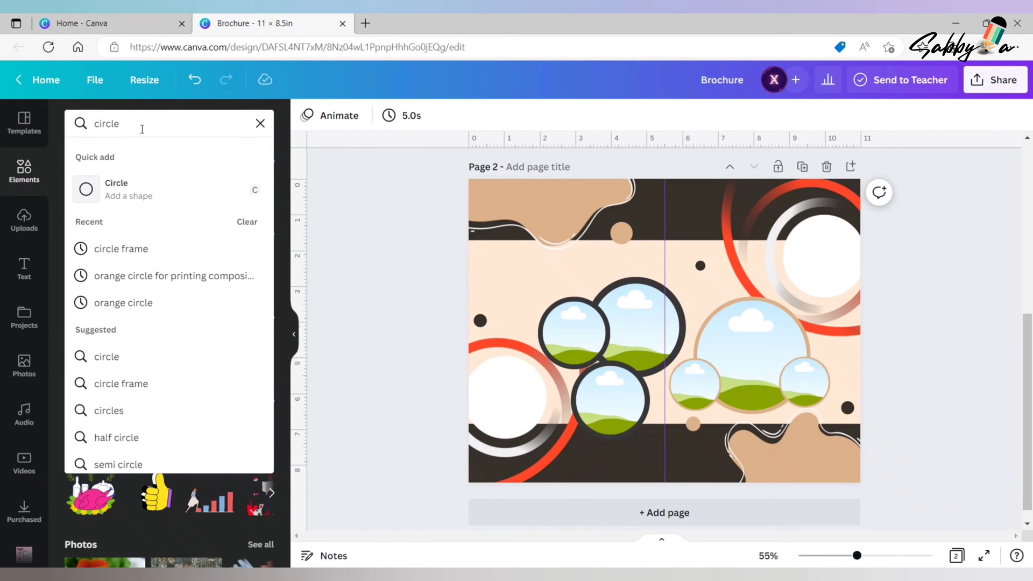
click(131, 356)
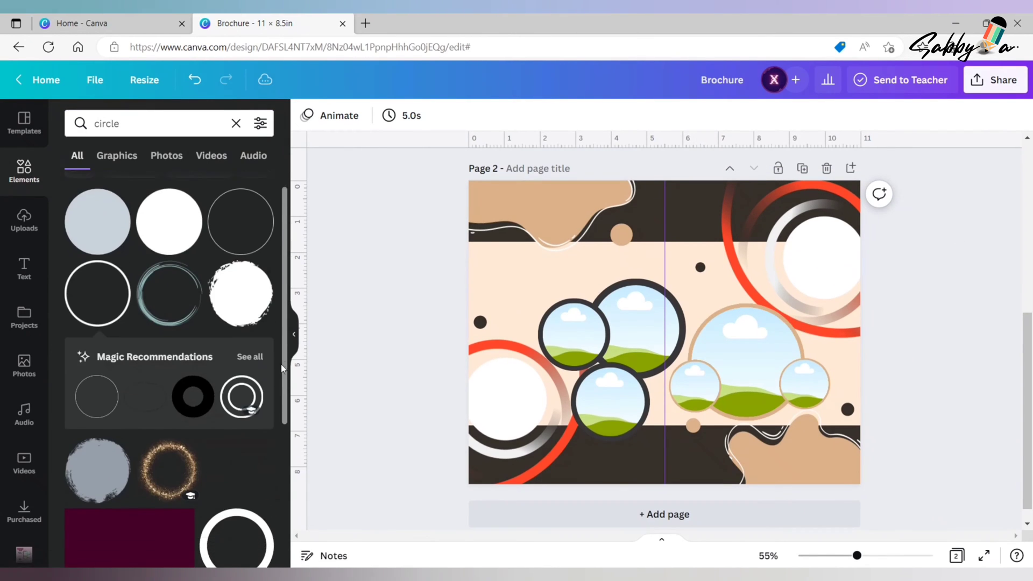
scroll(282, 369, down, 2)
click(192, 304)
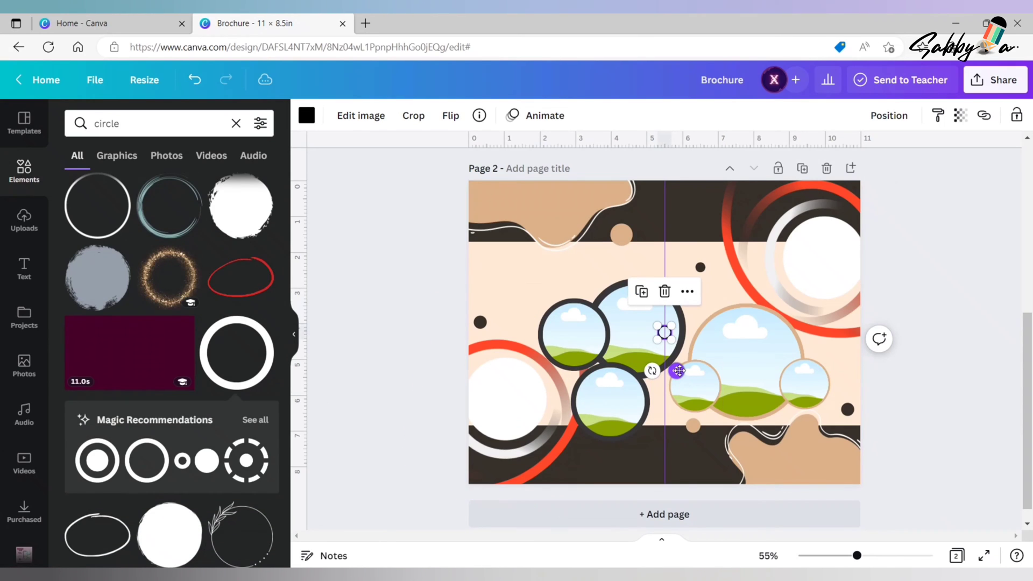
drag(676, 371, 694, 306)
click(305, 115)
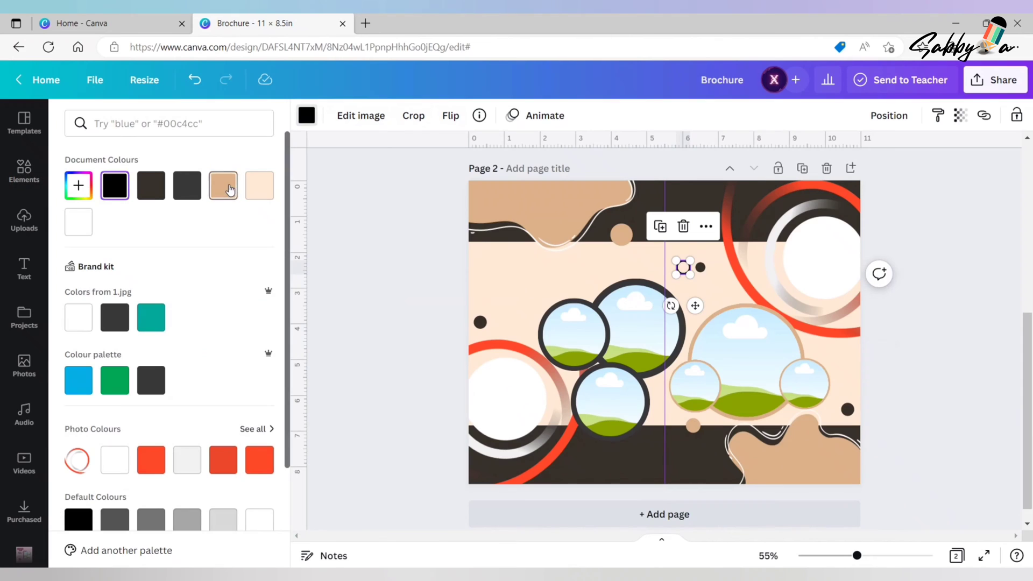
click(223, 185)
- Place the tan ring outline in the upper dark band and a slightly larger copy in the middle of the lower band
drag(696, 306, 680, 511)
drag(679, 459, 681, 456)
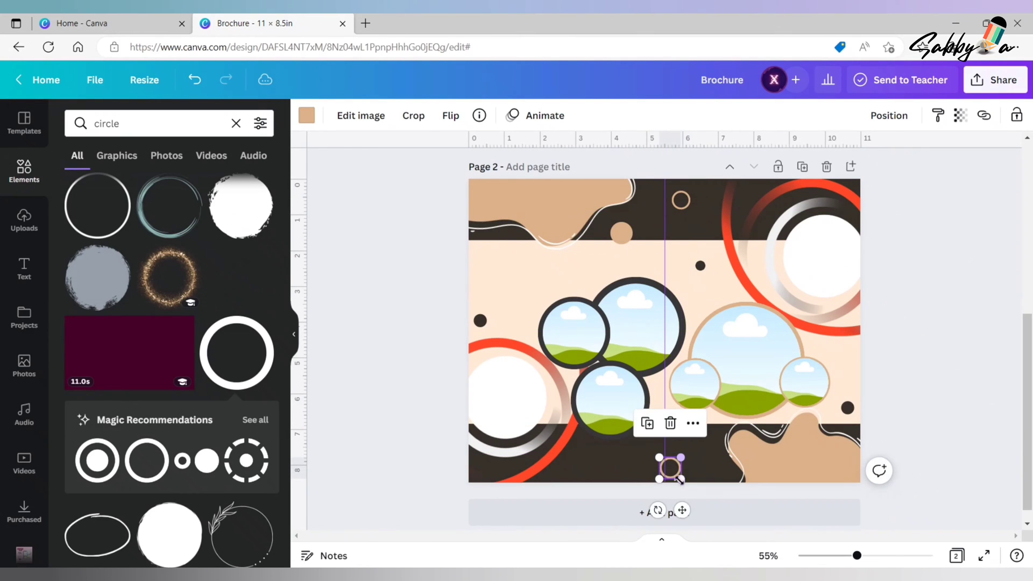
drag(683, 510, 677, 511)
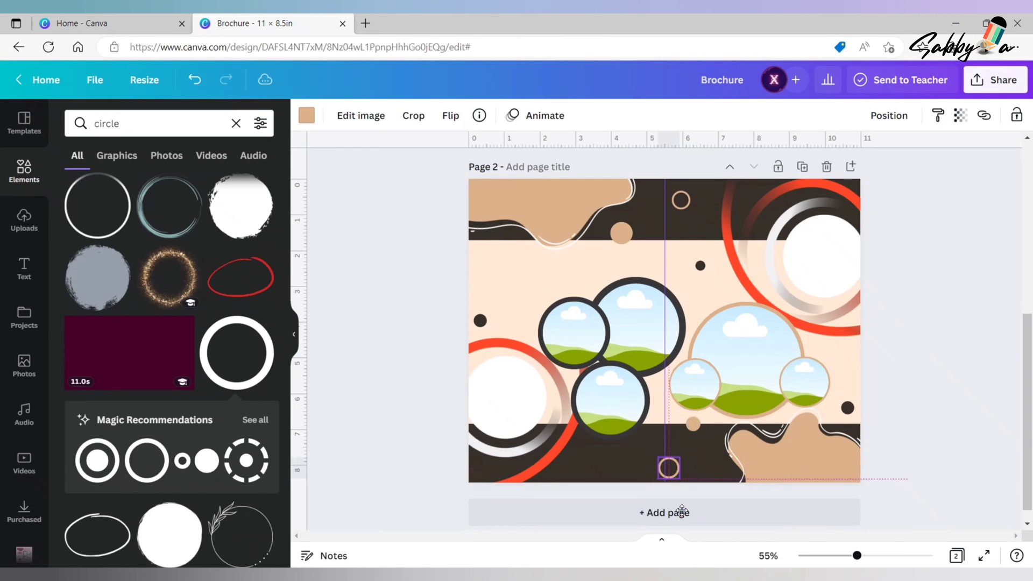
click(968, 399)
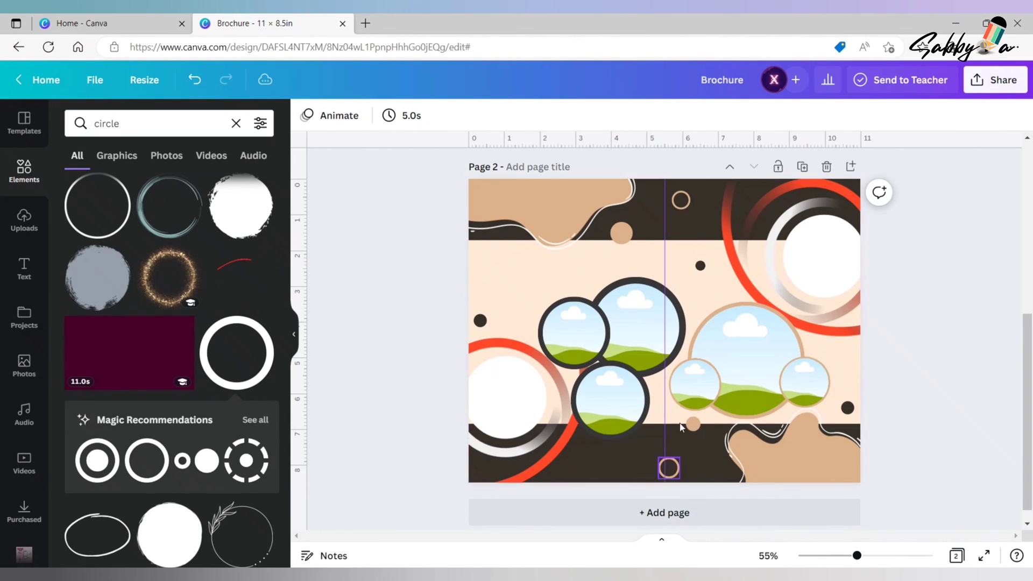
- Duplicate the upper band's tan ring outline, move the copy to the page's lower-left corner and shrink it
click(682, 200)
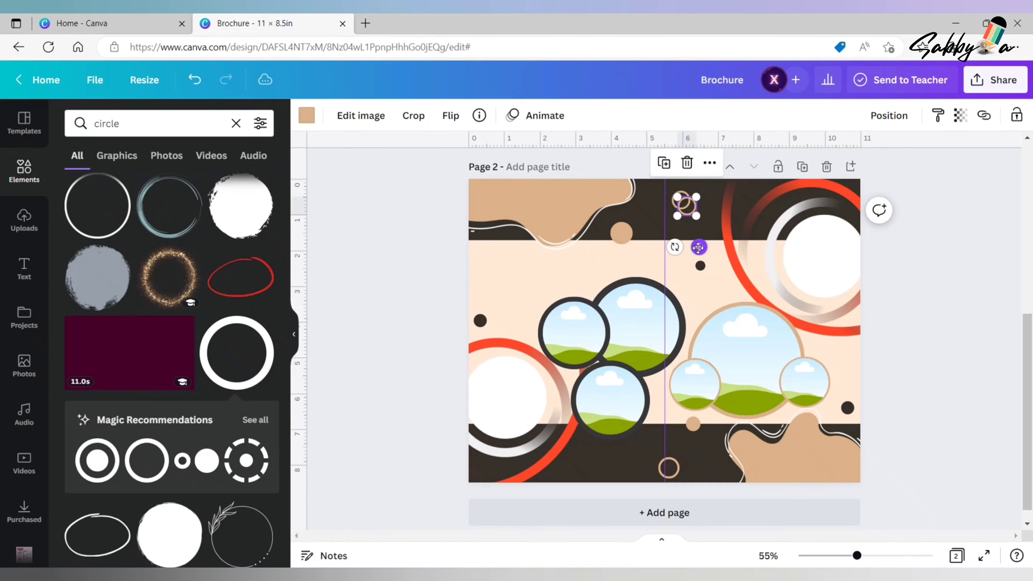
drag(698, 248, 495, 508)
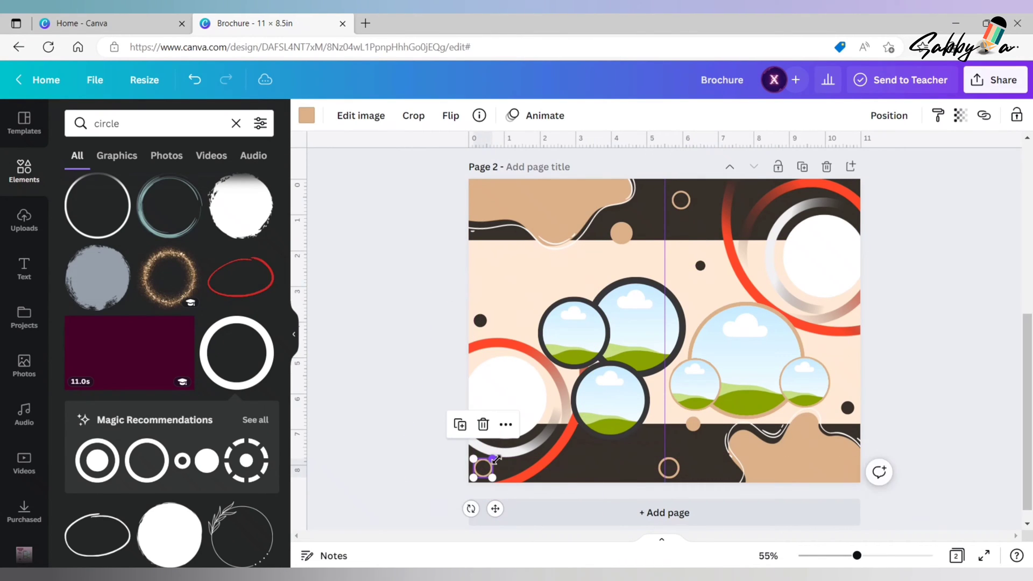
drag(495, 459, 492, 465)
click(420, 466)
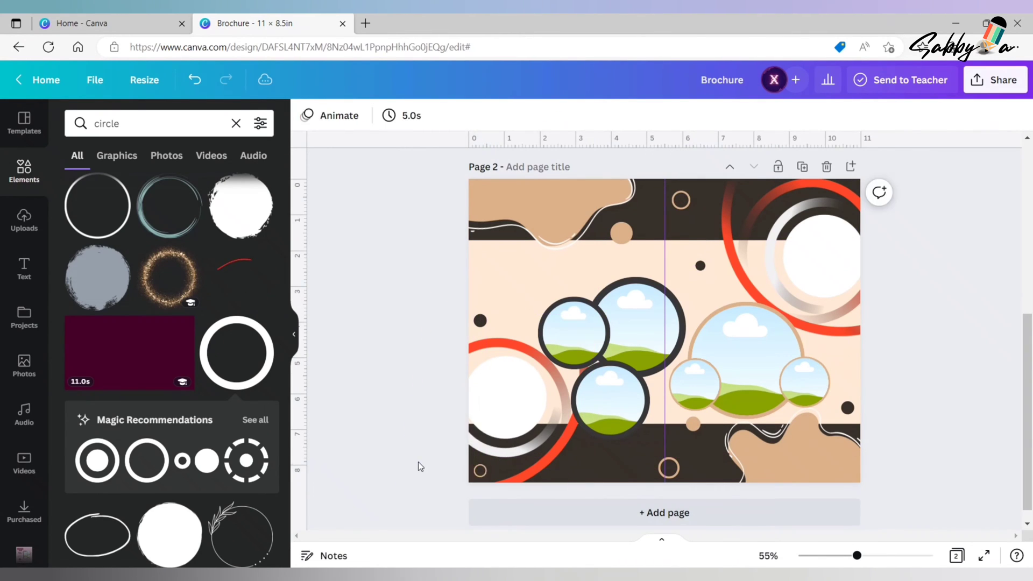
- Add a plain circle photo frame over the lower-left ring graphic and shrink it to roughly the ring's inner size
click(236, 123)
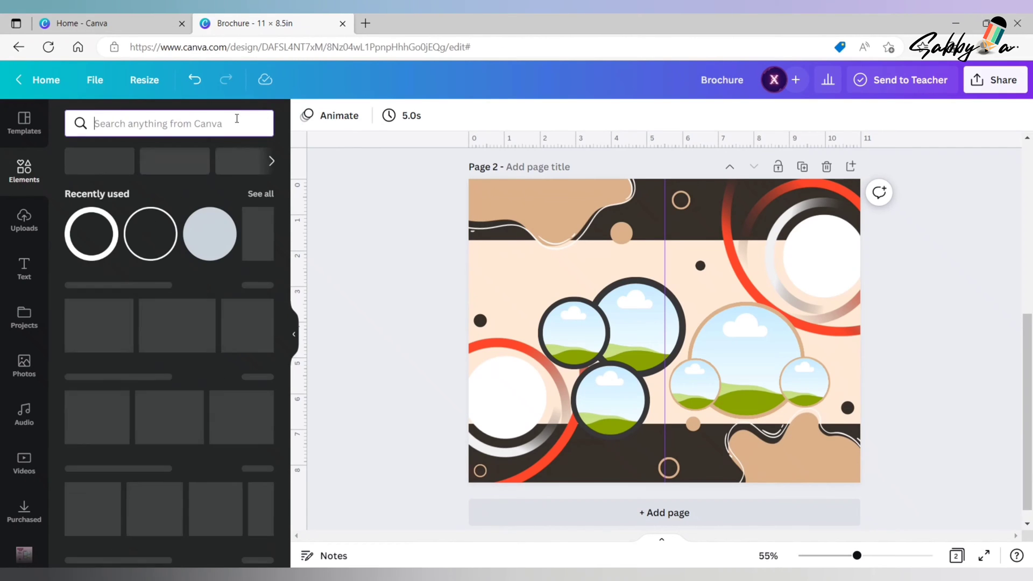
drag(285, 304, 283, 529)
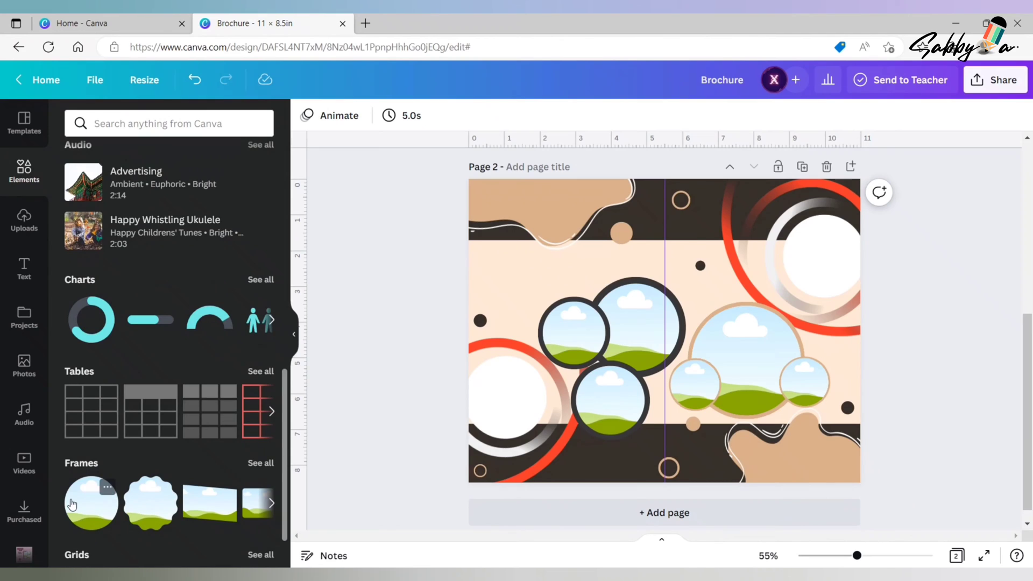
drag(71, 504, 727, 279)
drag(621, 324, 491, 399)
click(373, 354)
click(609, 403)
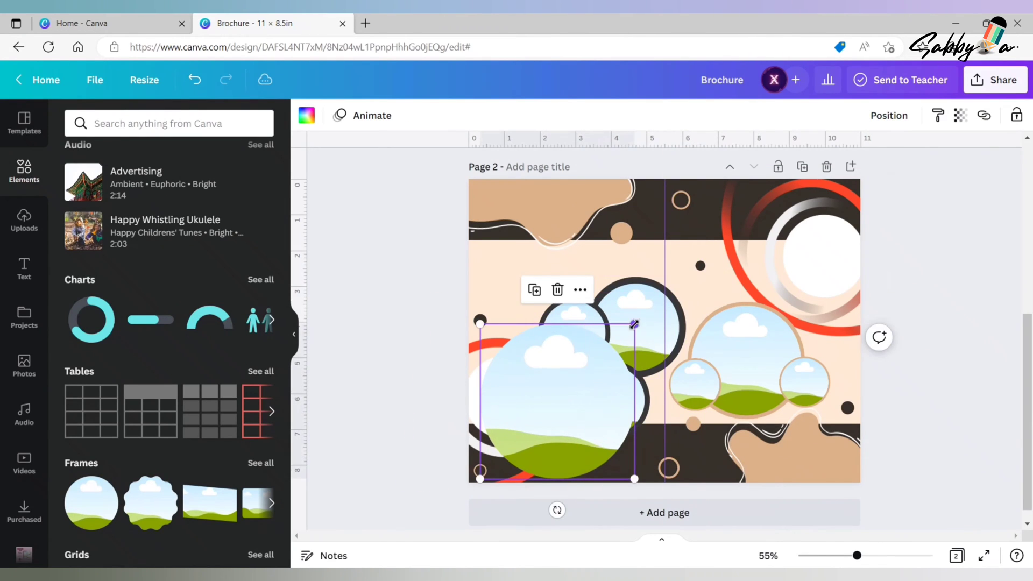
drag(634, 324, 559, 399)
- Fit the new circle frame over the white centre of the lower-left ring, adjusting its size and nudging it into alignment
drag(523, 451, 498, 408)
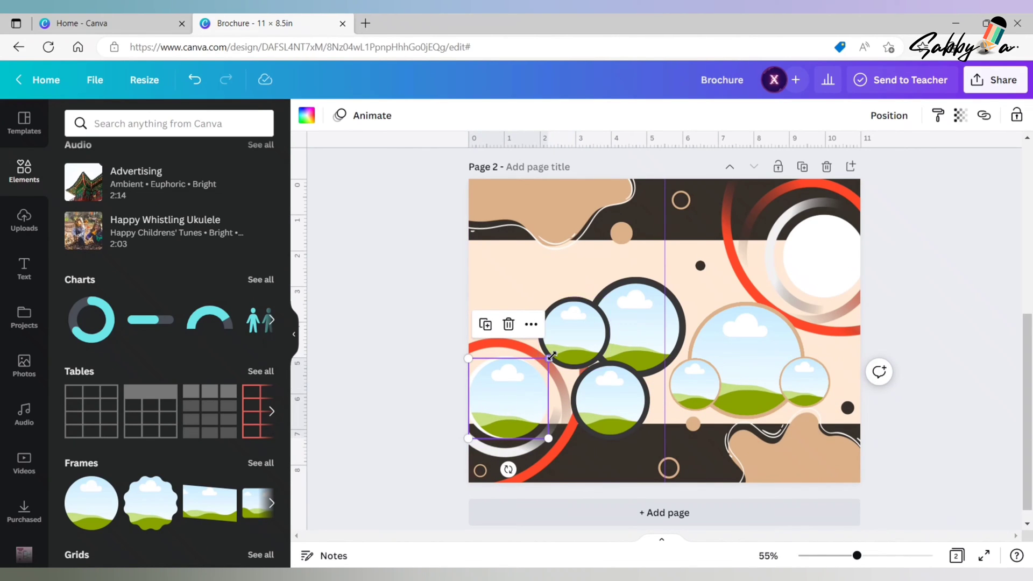
mouse_move(551, 356)
mouse_down()
mouse_move(542, 359)
mouse_move(564, 348)
mouse_move(553, 357)
mouse_up()
key(Down)
key(Down)
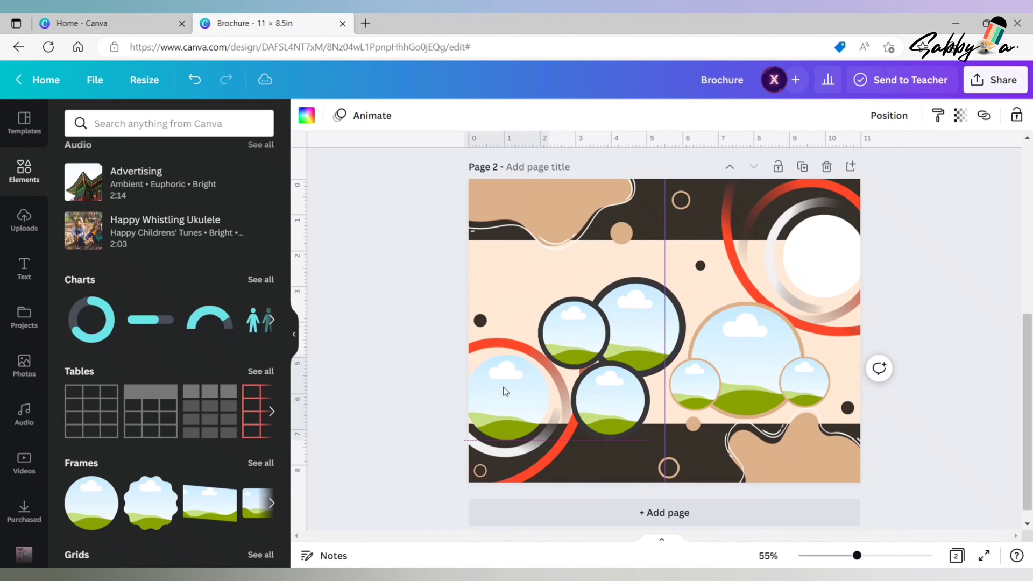
key(Left)
key(Left)
- Duplicate the lower-left circle frame and place the copy over the white centre of the upper-right ring
click(505, 391)
key(ctrl+d)
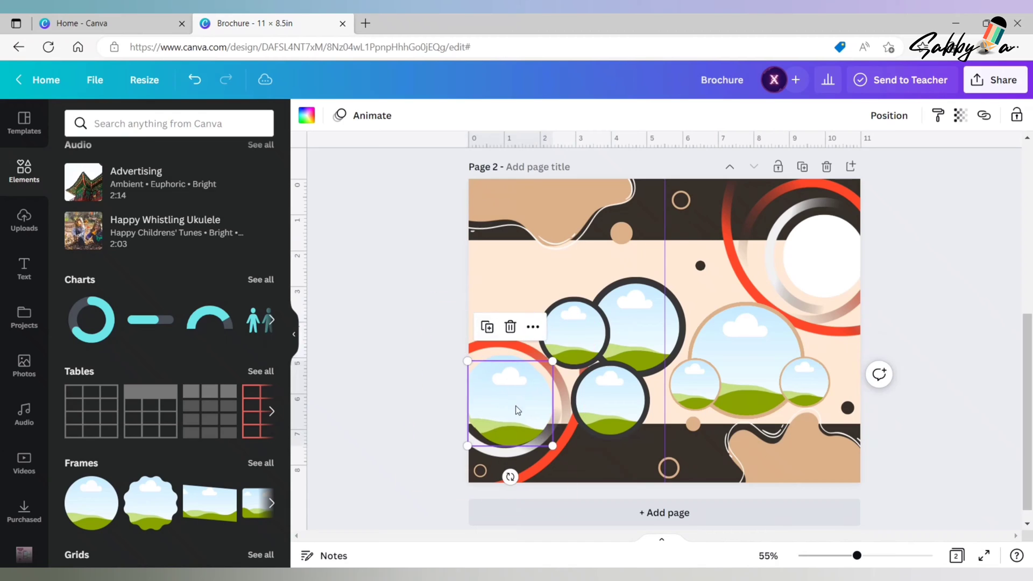
drag(515, 406, 832, 259)
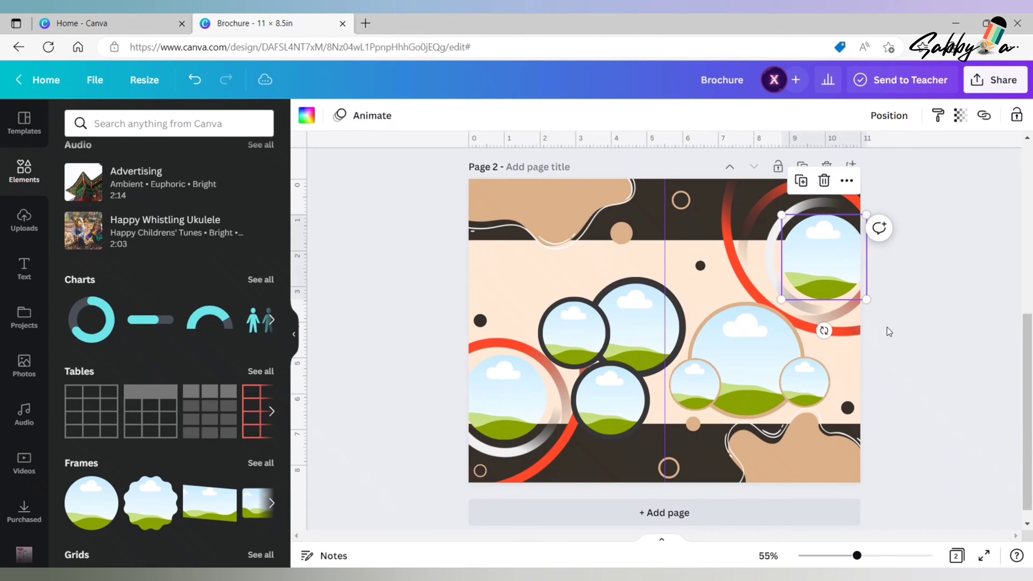
click(921, 381)
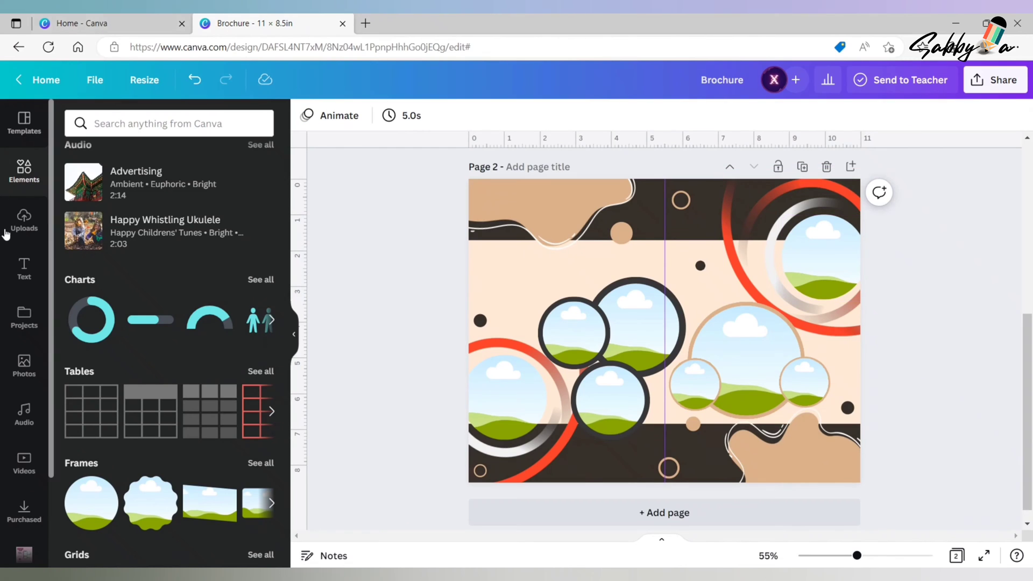
- Fill the lower-left ring's circle frame with the recently used photo of the sofa with pink cushions
click(29, 379)
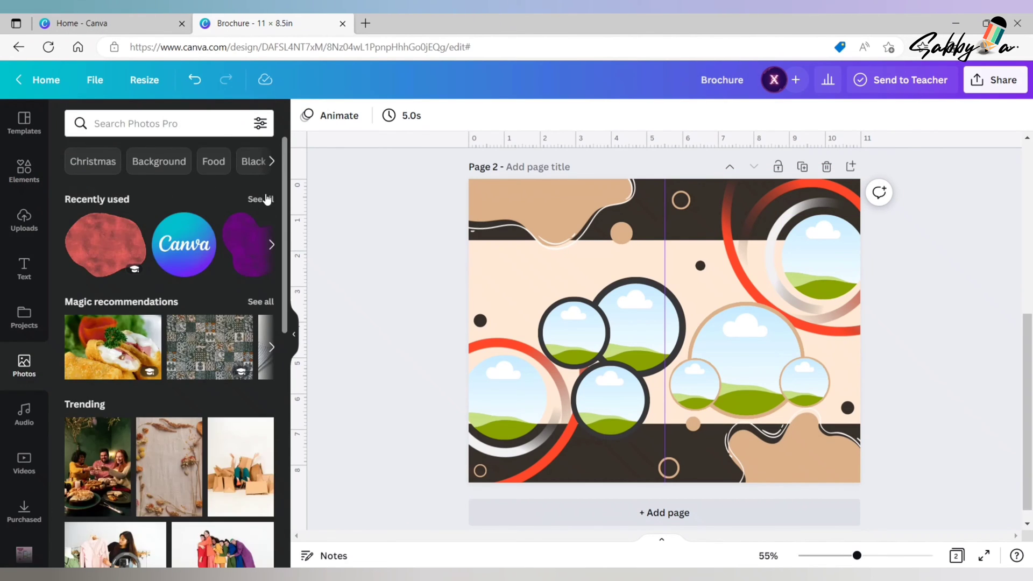
click(264, 197)
drag(284, 248, 316, 549)
drag(224, 356, 501, 403)
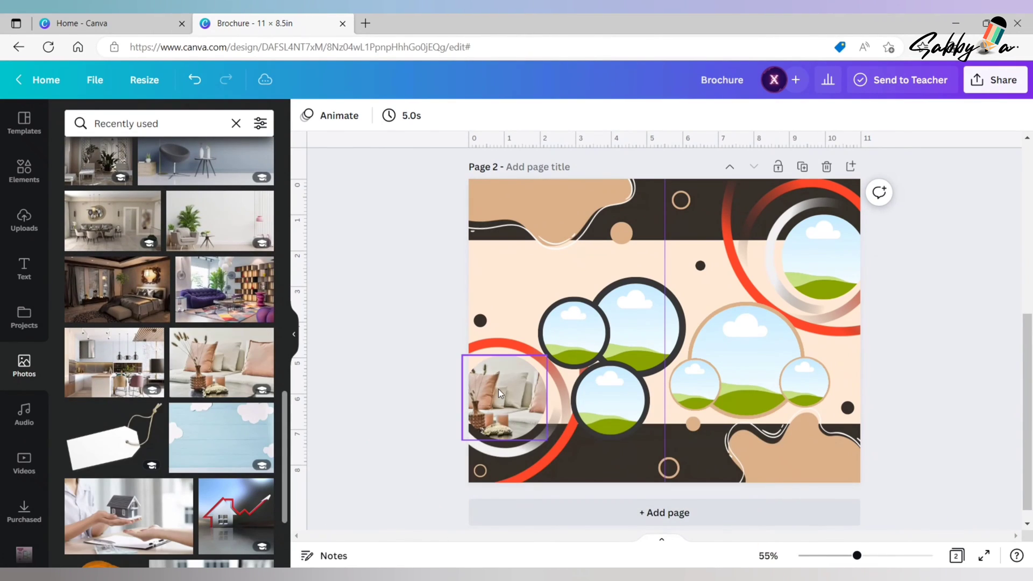
- Flip the sofa photo horizontally and shift it leftward inside its circle frame
click(499, 389)
click(451, 115)
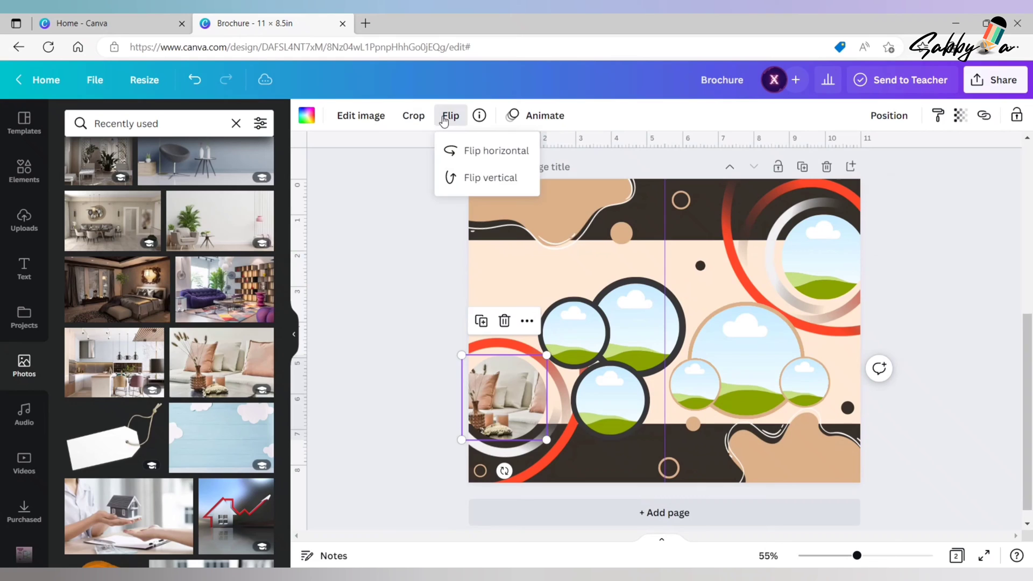
click(484, 151)
double_click(515, 395)
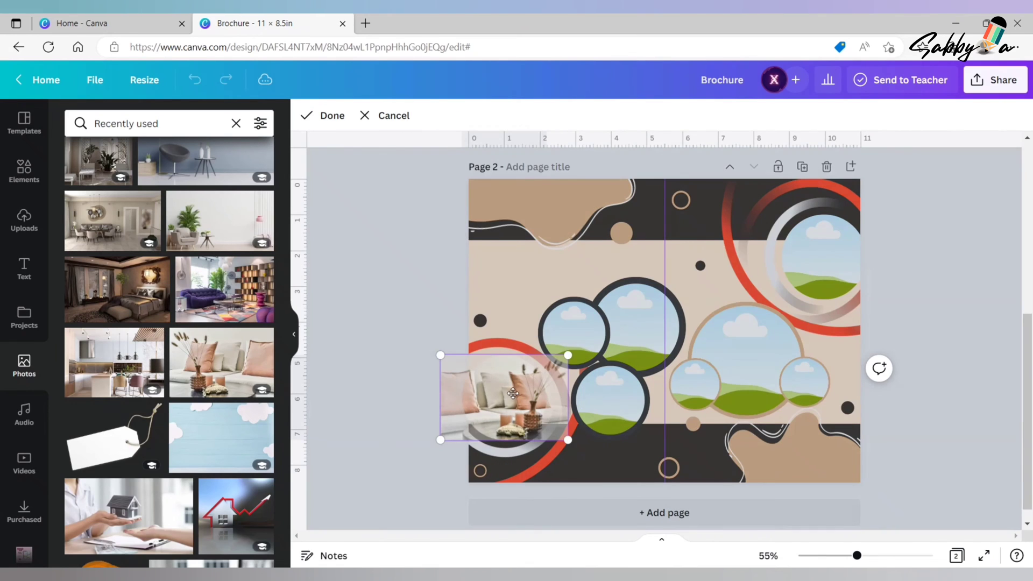
drag(515, 395, 493, 396)
click(397, 313)
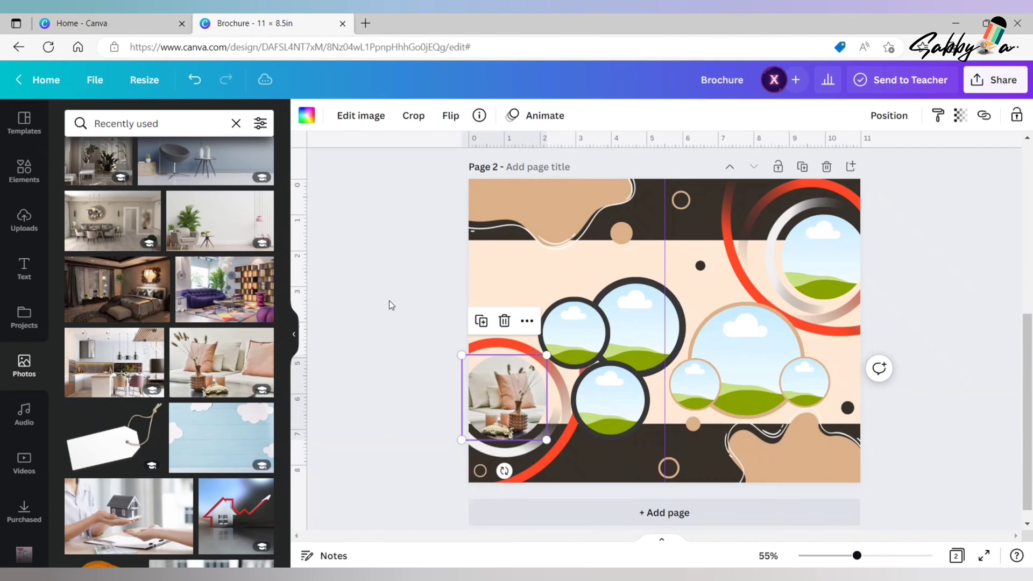
click(390, 301)
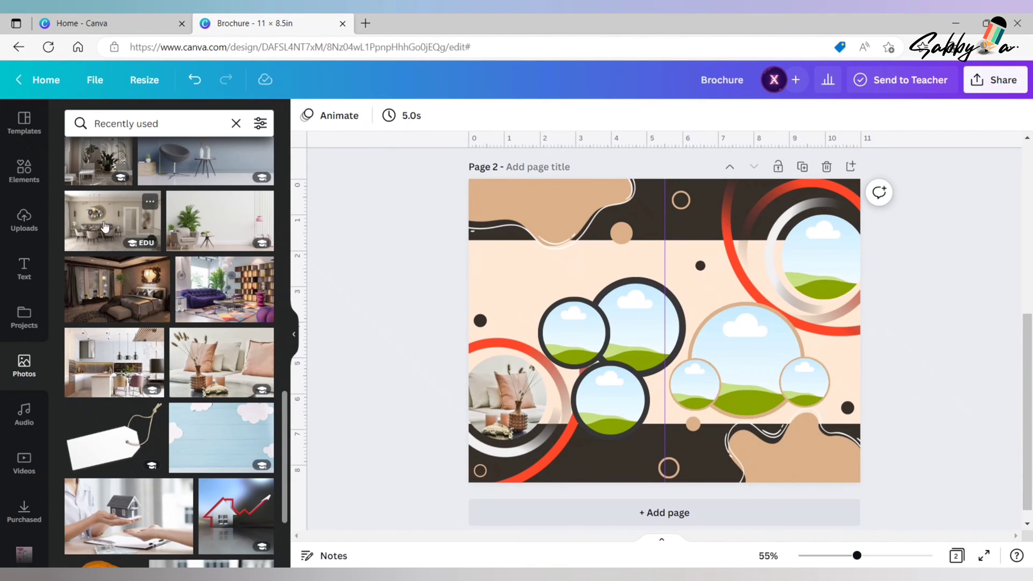
- Fill the upper-right ring's circle frame with the recently used dining-room photo
drag(103, 226, 843, 261)
double_click(822, 262)
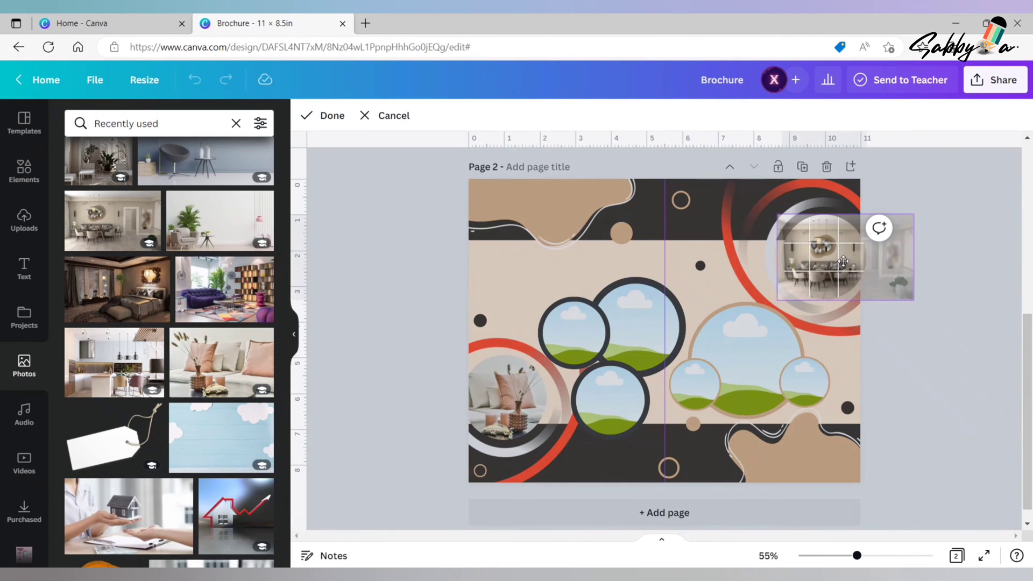
click(841, 385)
click(401, 323)
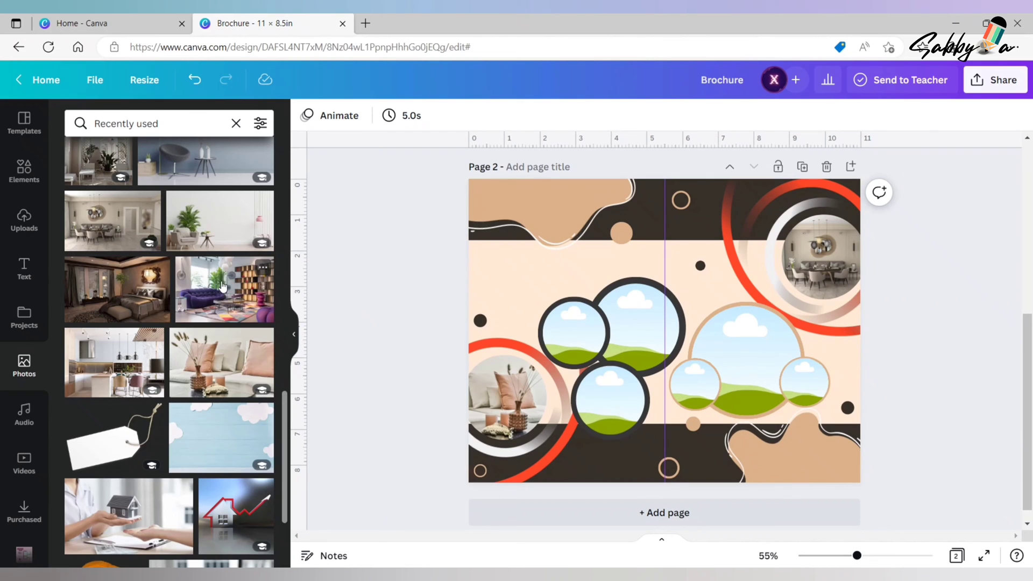
- Fill the large tan-rimmed frame with the purple sofa photo and the small frame on its right with the grey armchair photo
drag(222, 285, 746, 341)
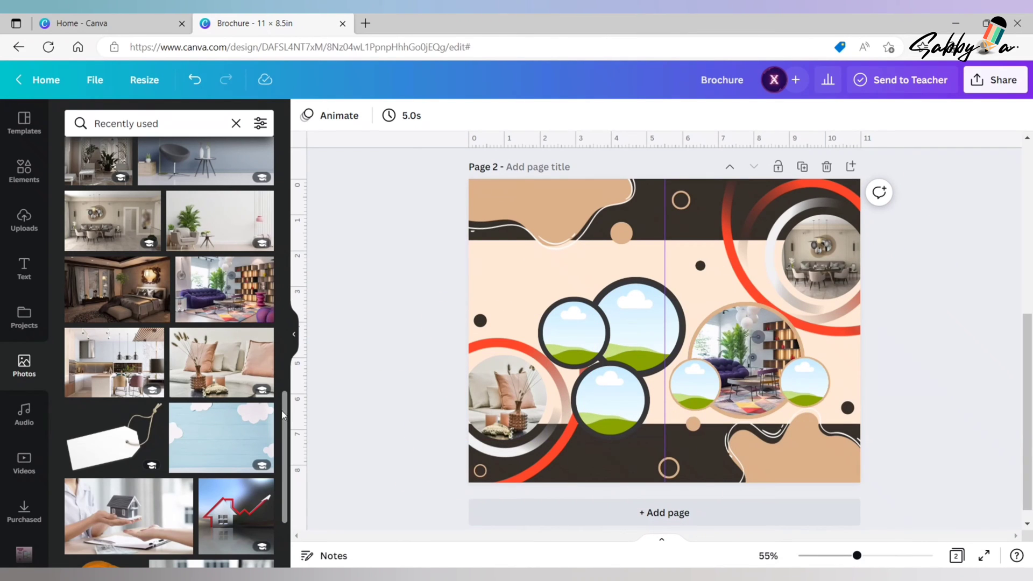
drag(283, 414, 285, 379)
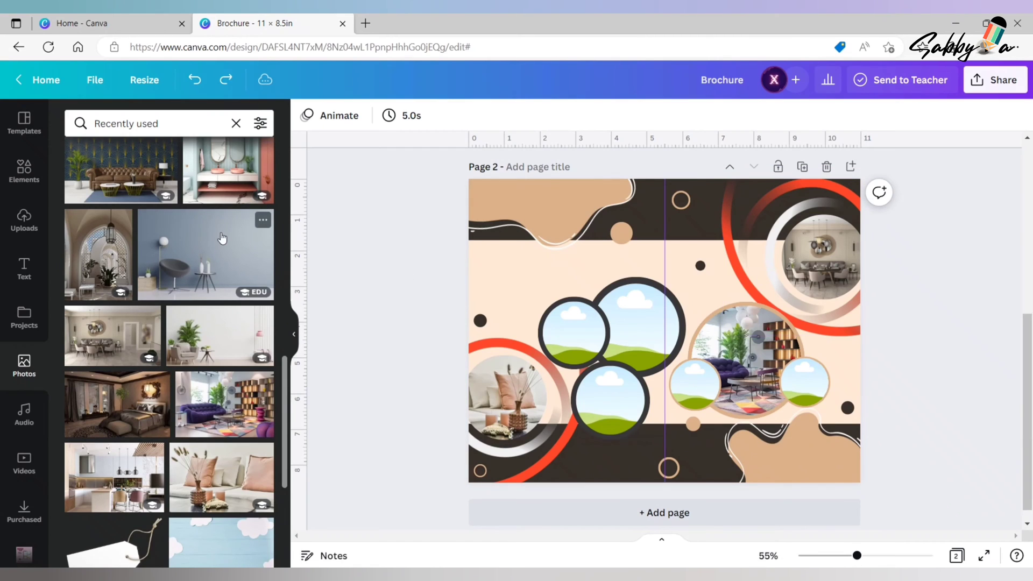
click(206, 254)
drag(829, 223, 805, 381)
double_click(805, 379)
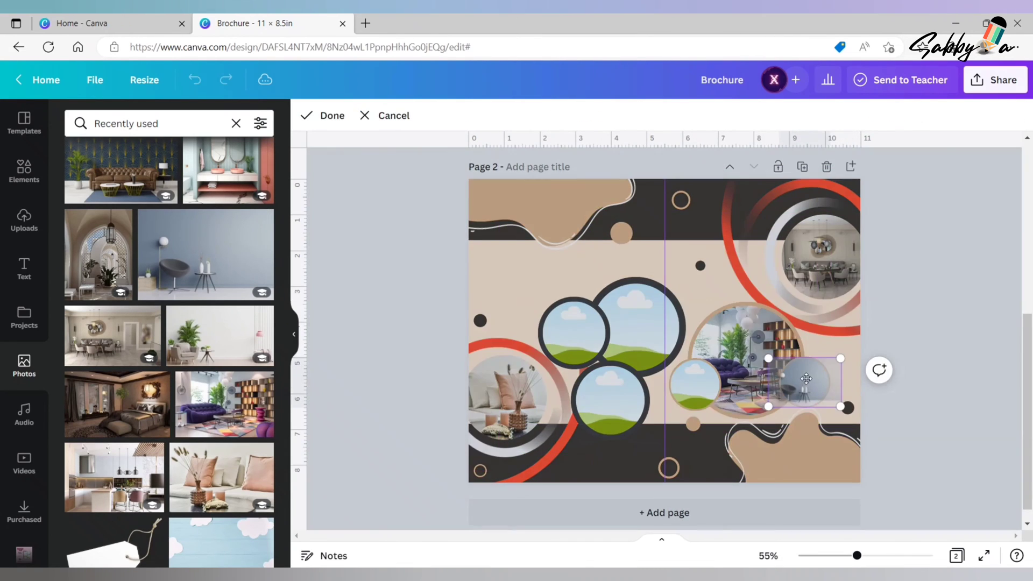
click(968, 363)
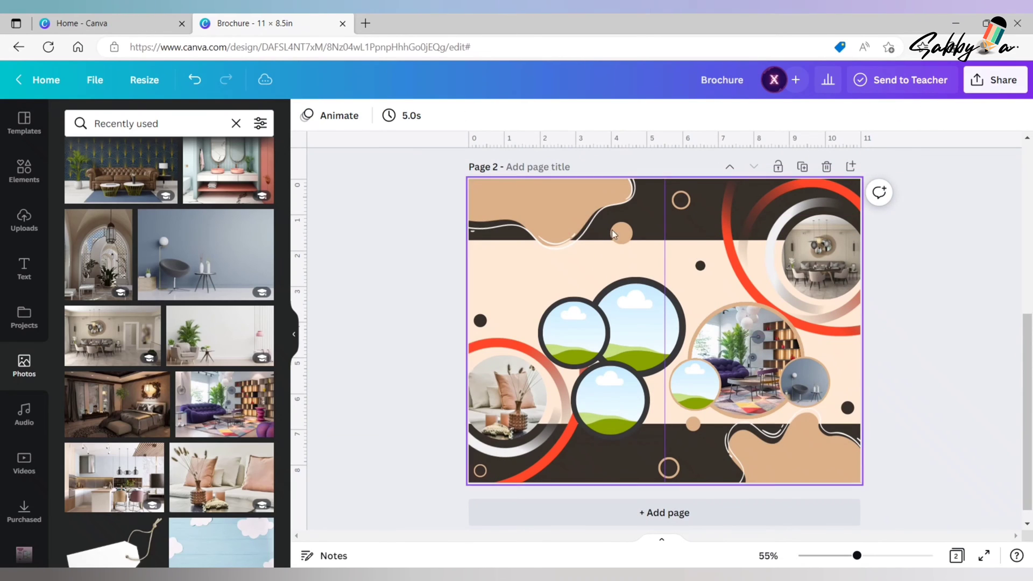
- Scale down the bathroom photo with two oval mirrors and place it in the upper-left dark-rimmed circle frame
drag(284, 362, 296, 299)
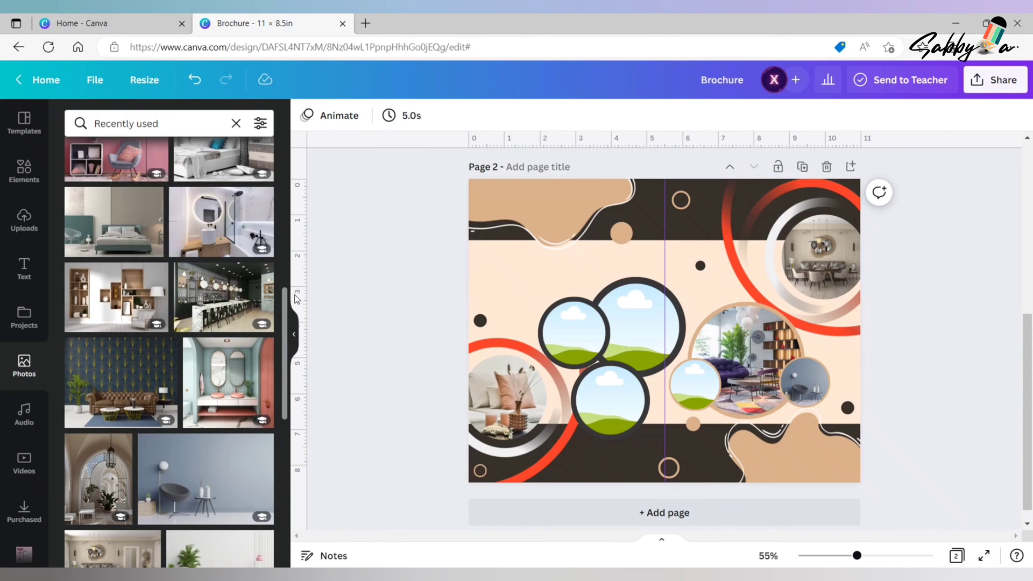
click(234, 373)
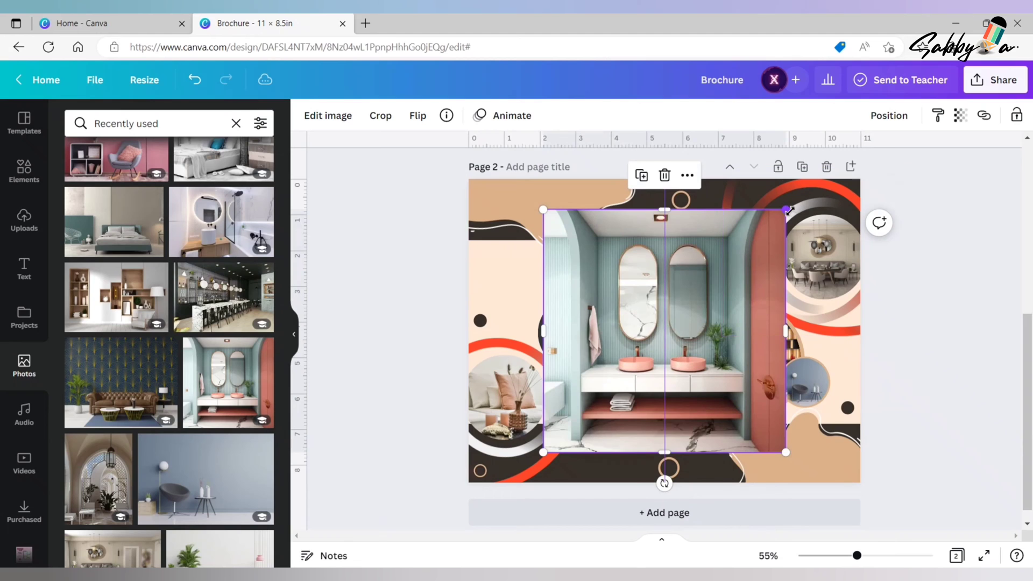
drag(795, 207, 601, 395)
click(613, 414)
drag(562, 427, 570, 358)
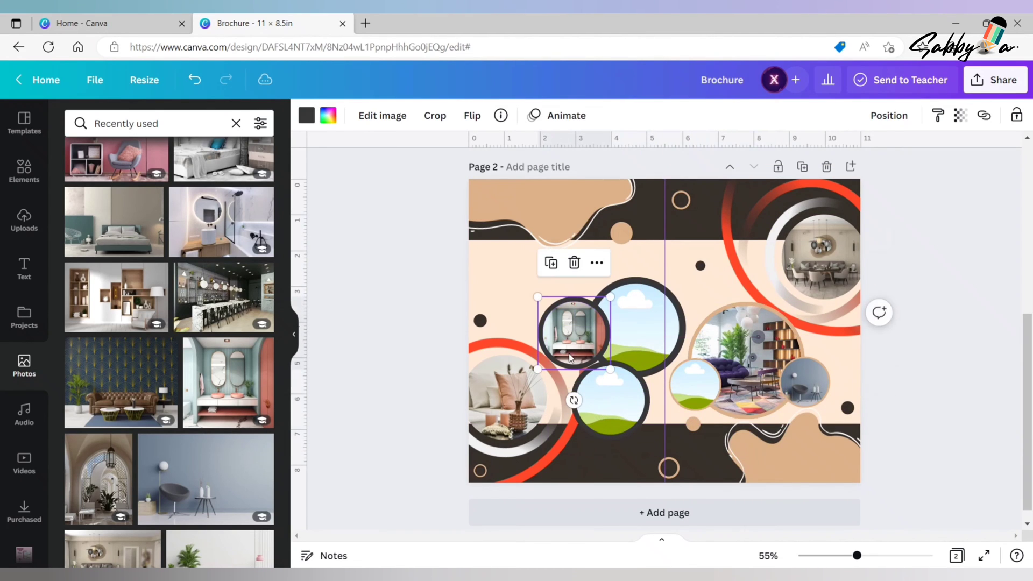
- Fill the lower dark-rimmed circle frame with the photo of wooden wall shelves
click(118, 300)
drag(829, 221, 605, 366)
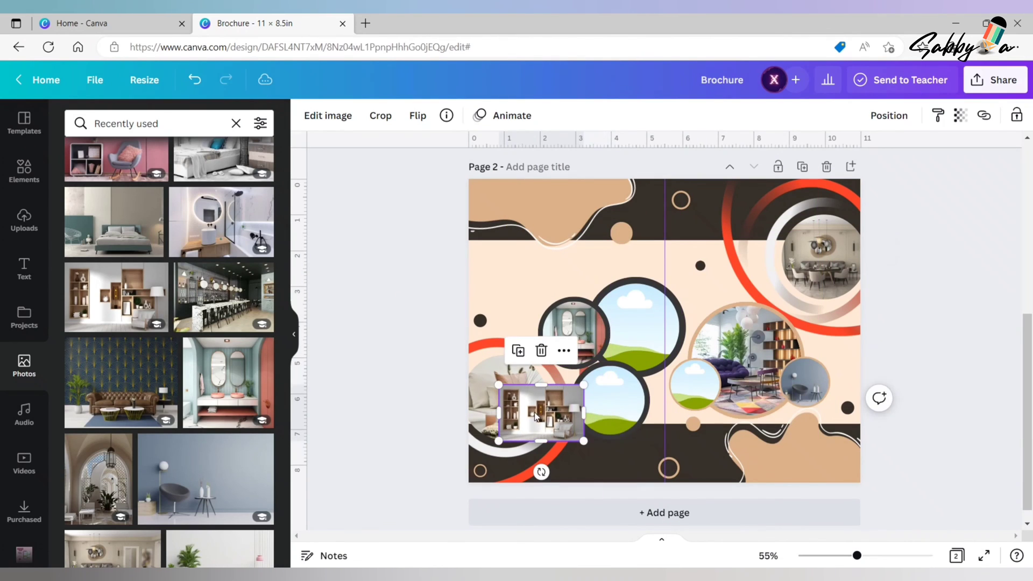
drag(547, 409, 600, 407)
double_click(600, 407)
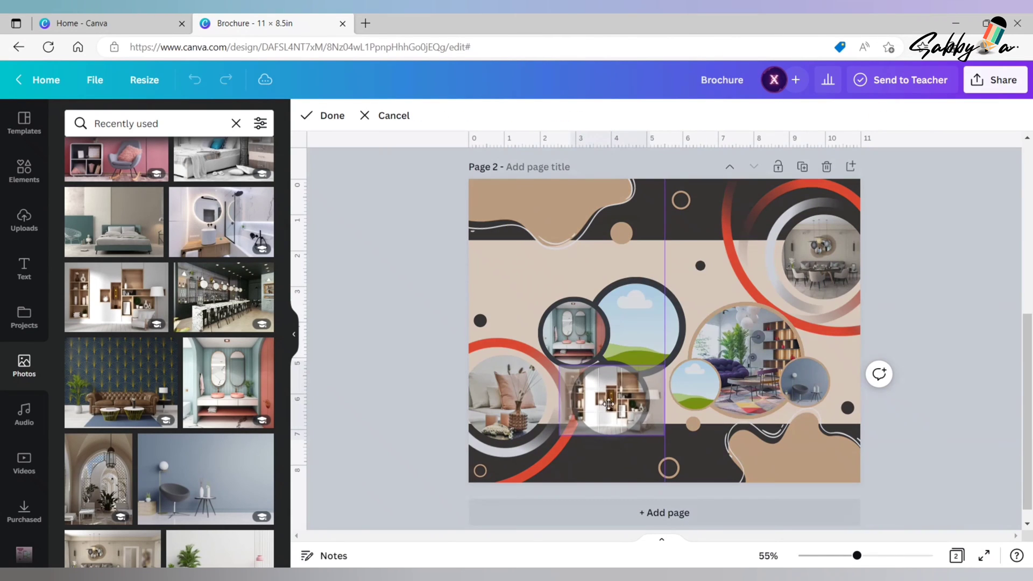
click(412, 386)
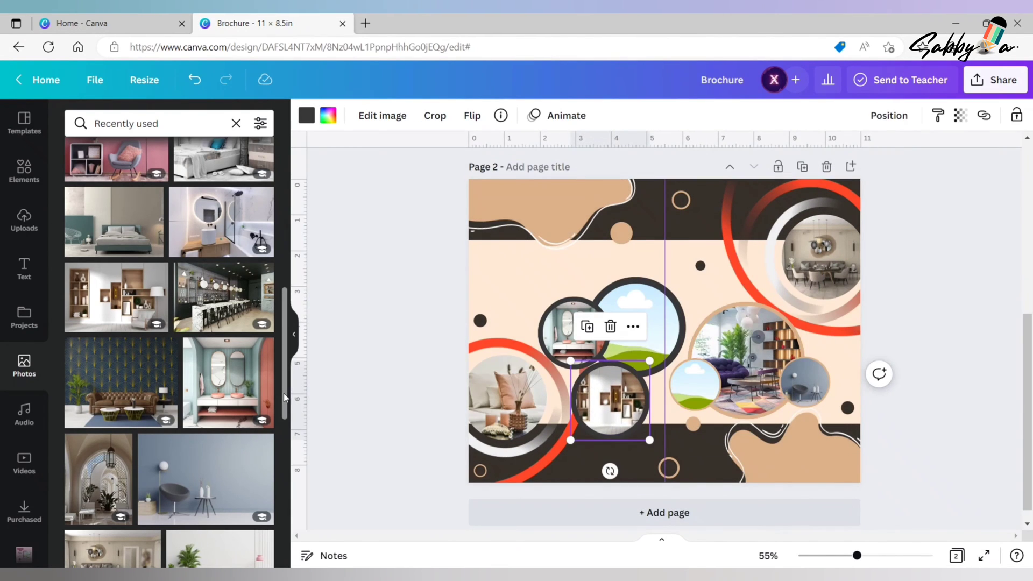
- Shrink the photo of white vases with branches and place it in the small tan-rimmed frame on the left
scroll(282, 392, up, 5)
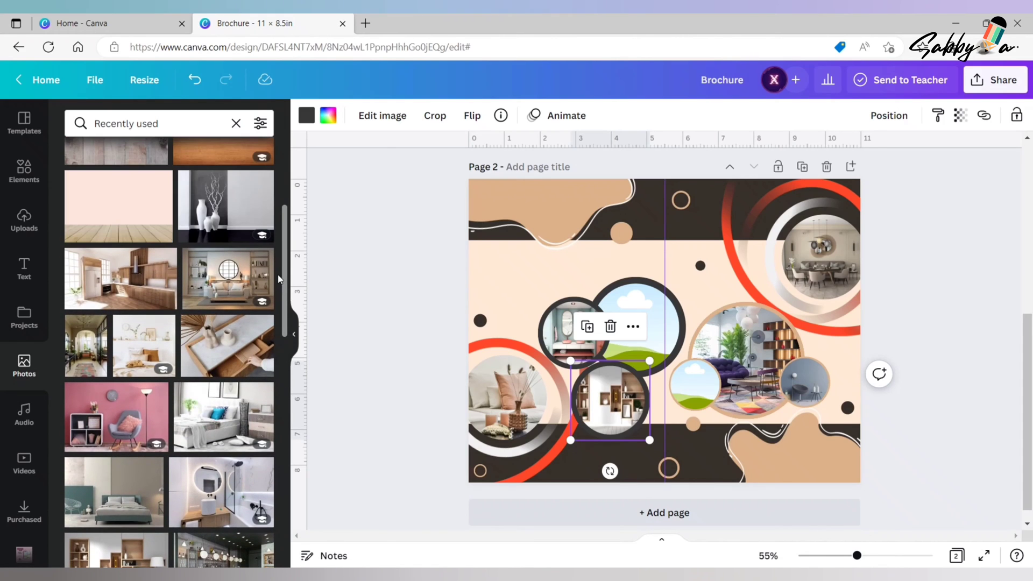
scroll(283, 275, up, 2)
click(242, 272)
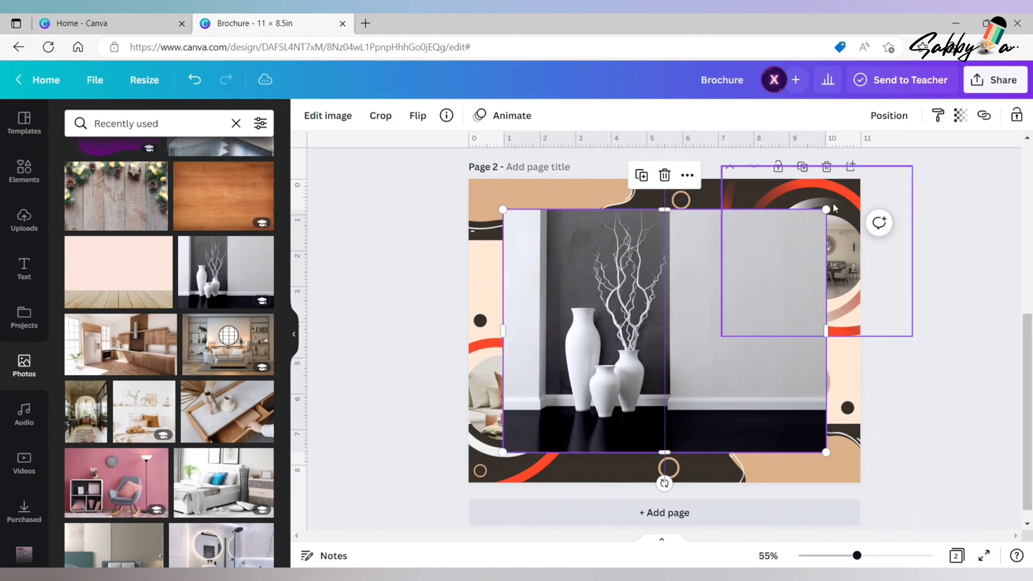
drag(812, 220, 708, 300)
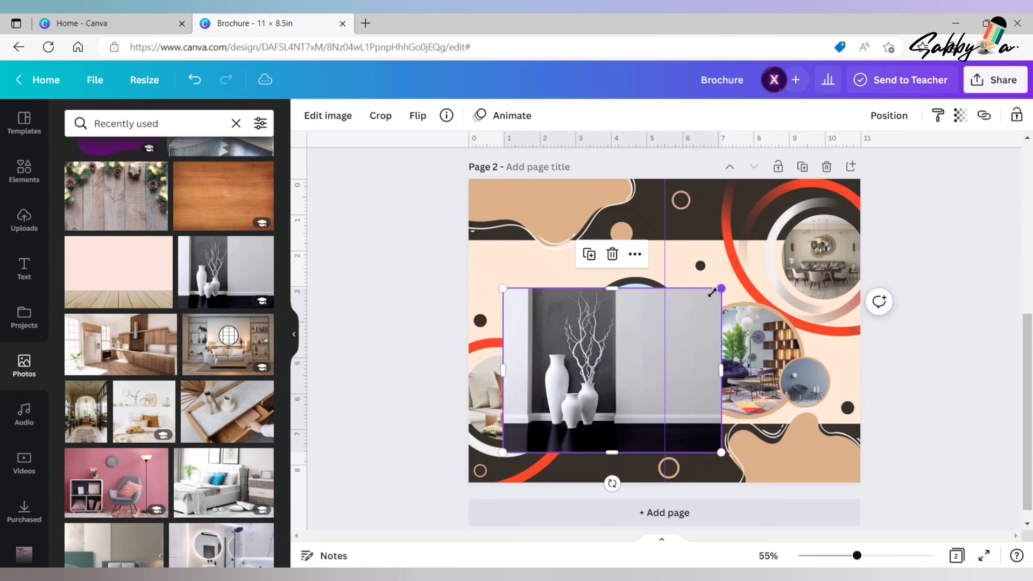
drag(717, 290, 697, 385)
double_click(704, 385)
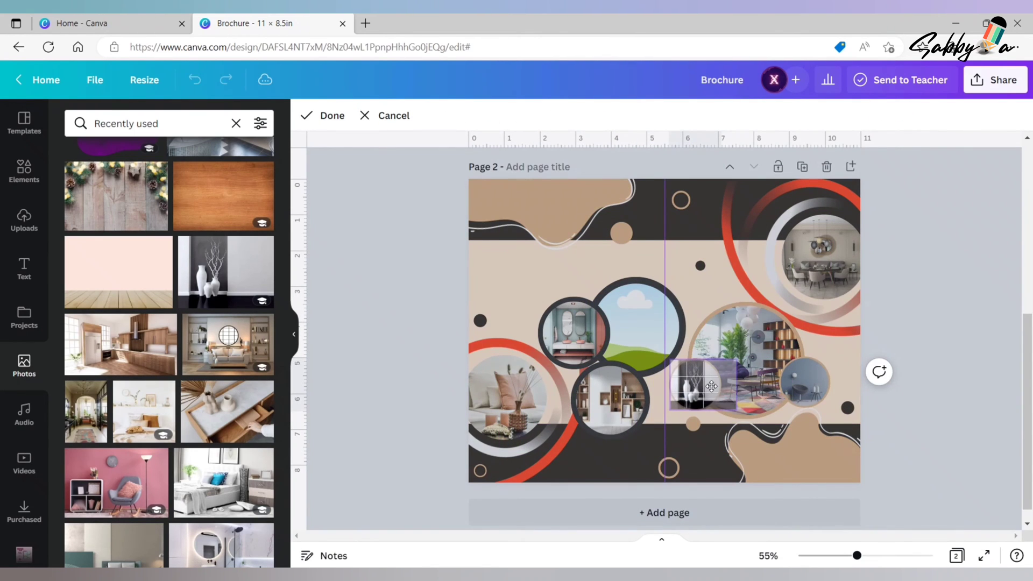
click(909, 344)
- Fill the large dark-rimmed circle frame with the bathtub photo and flip it horizontally
scroll(274, 279, down, 1)
scroll(281, 268, up, 3)
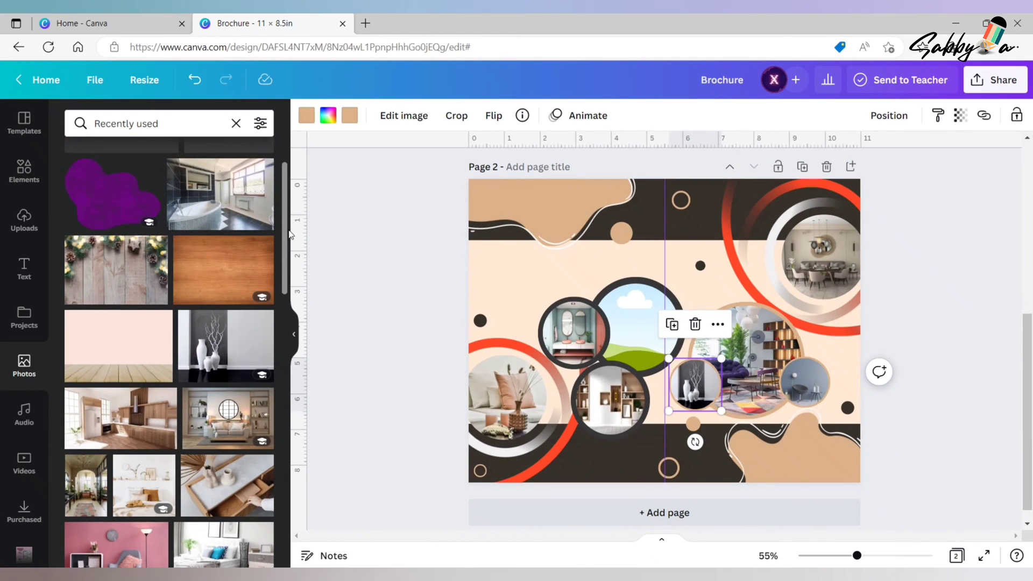
drag(221, 238, 635, 323)
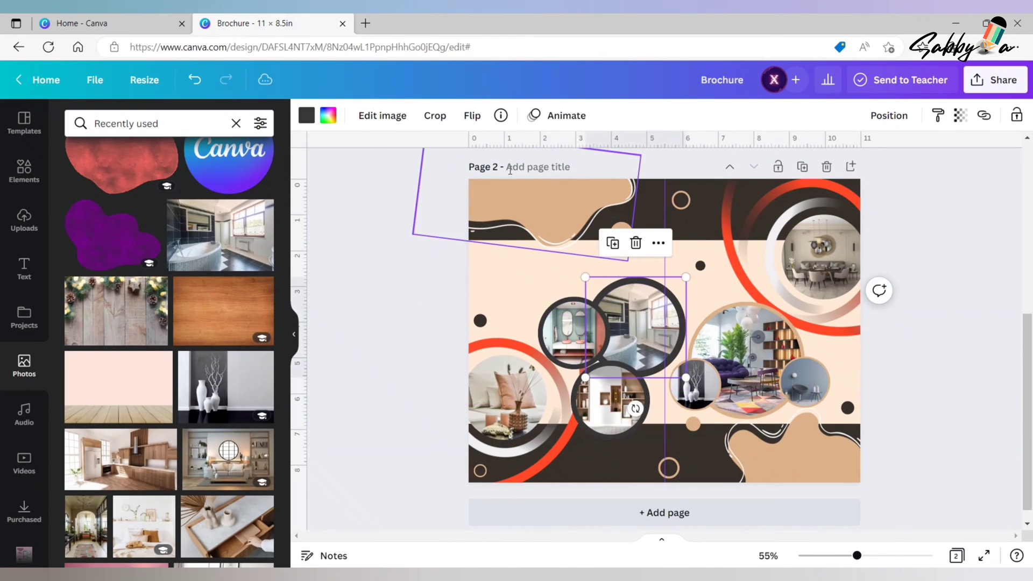
click(472, 115)
click(500, 153)
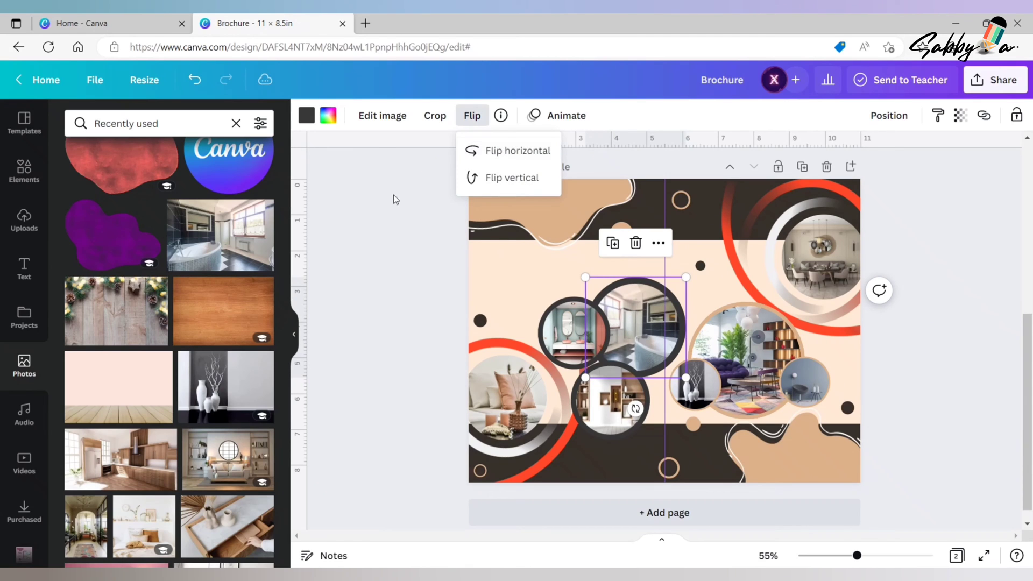
click(372, 272)
click(963, 353)
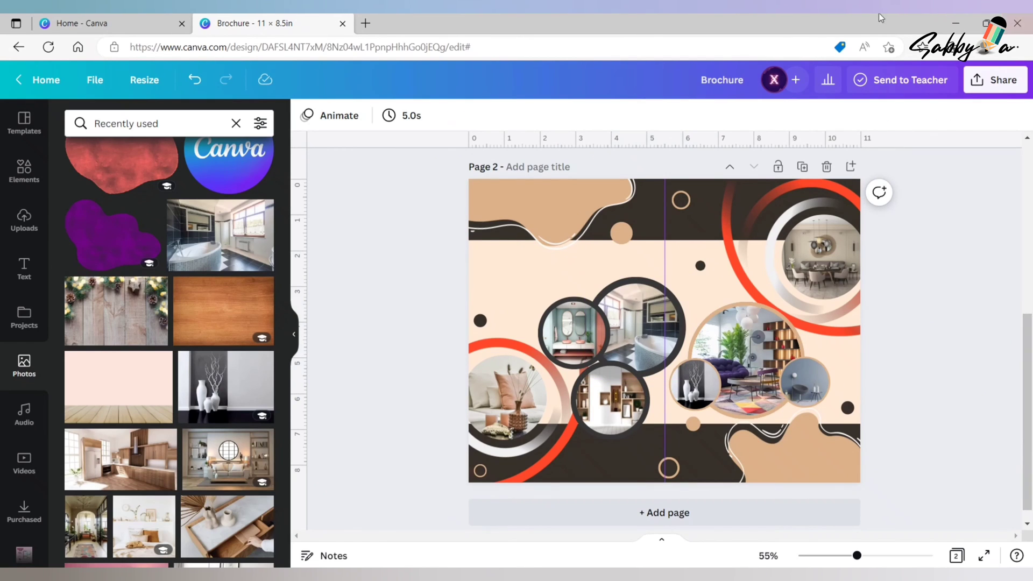
- Add the two-line heading INTERIOR DECORATION, scale it down and move it above the dark-rimmed photo circles
click(235, 124)
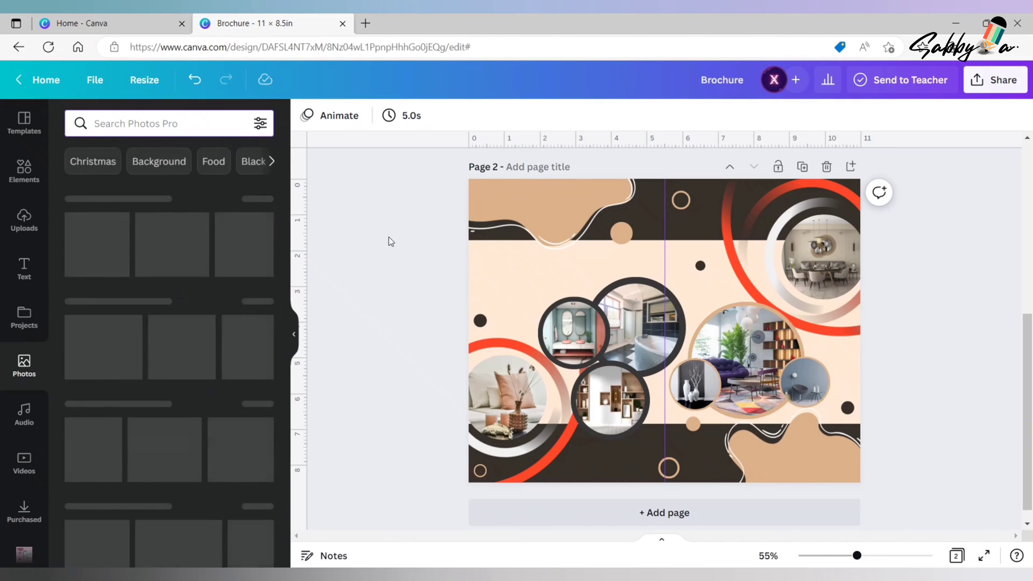
click(19, 278)
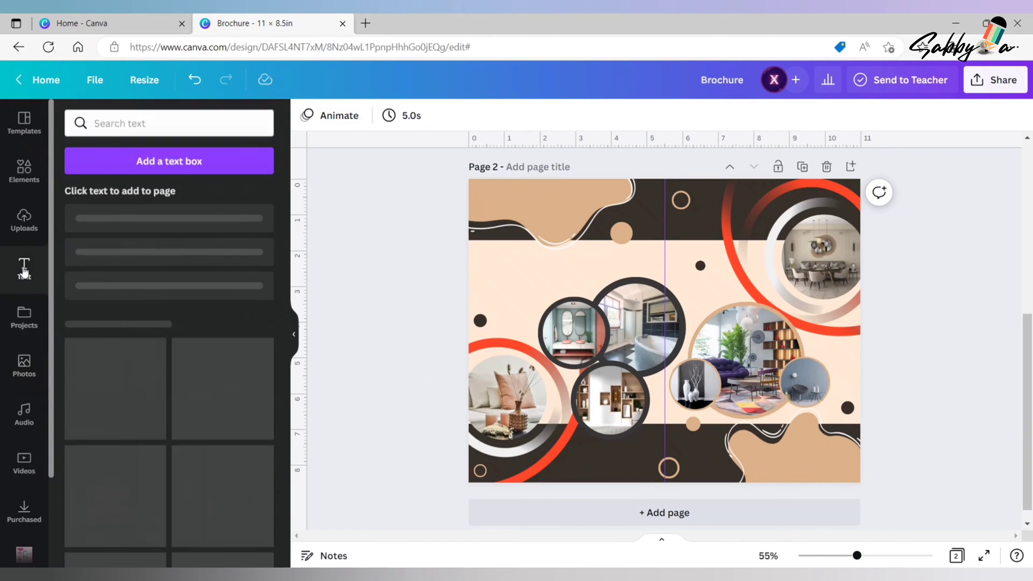
click(215, 230)
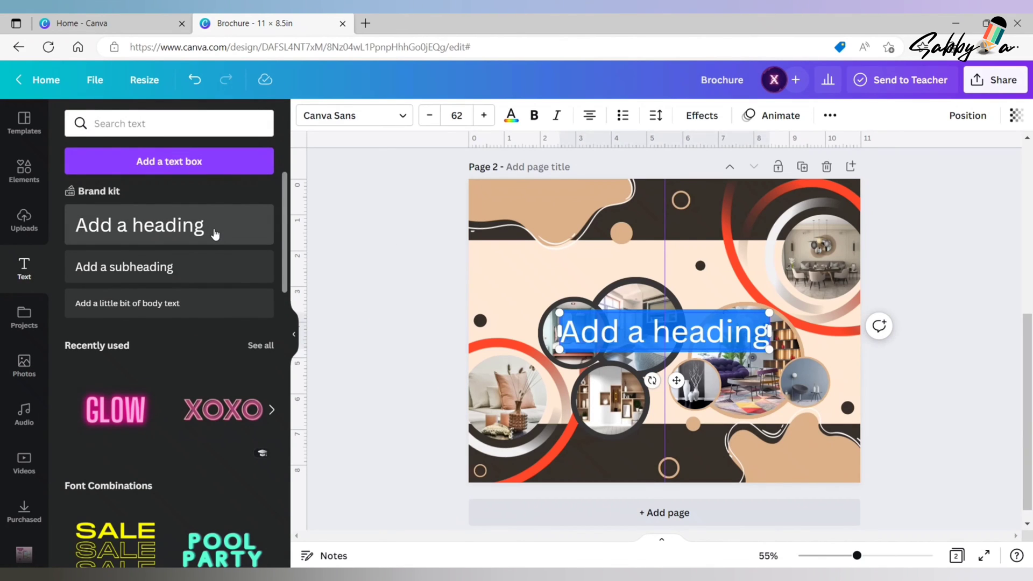
text(INTERIO)
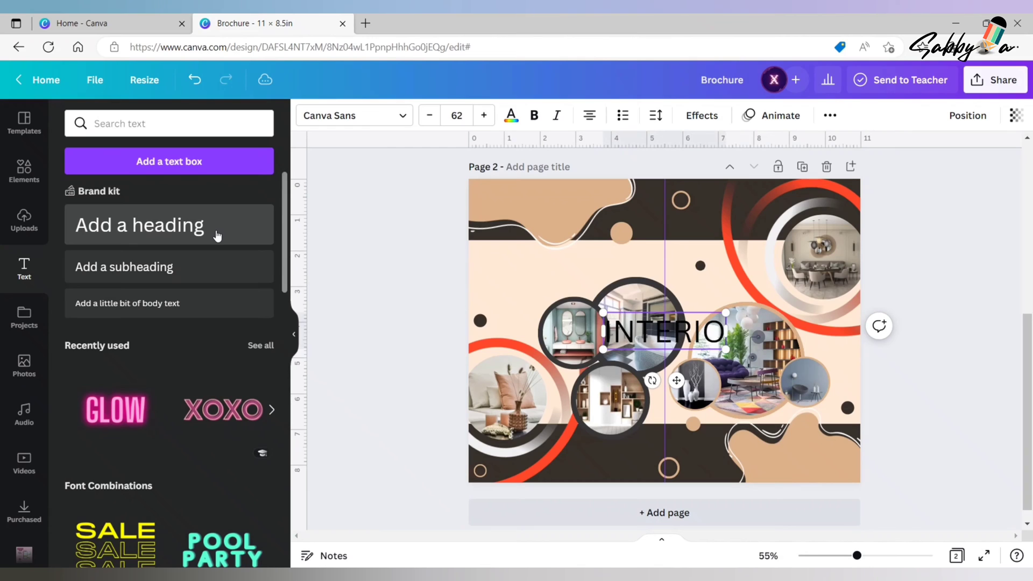
text(R)
key(Return)
text(DECO)
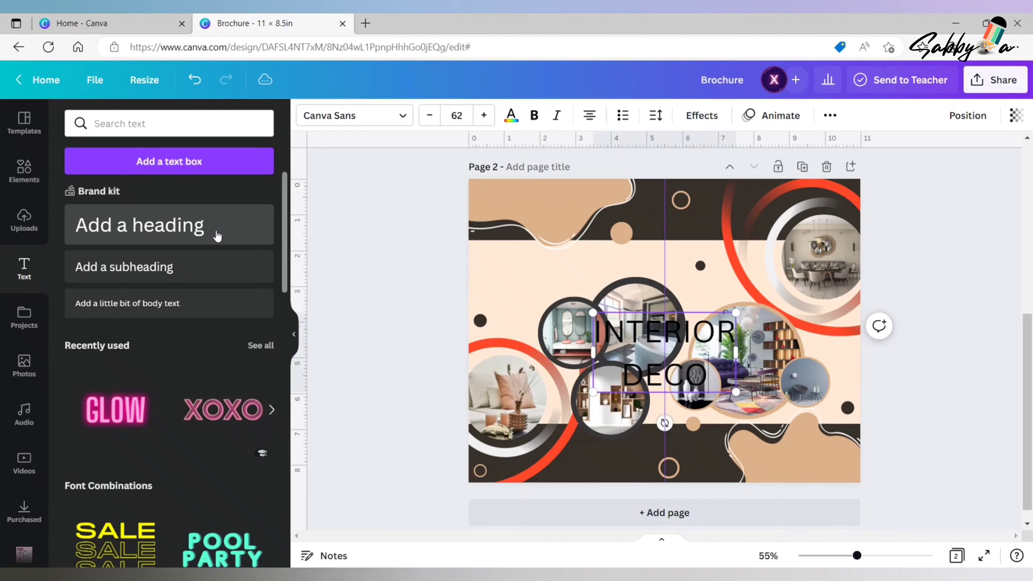
text(RATION)
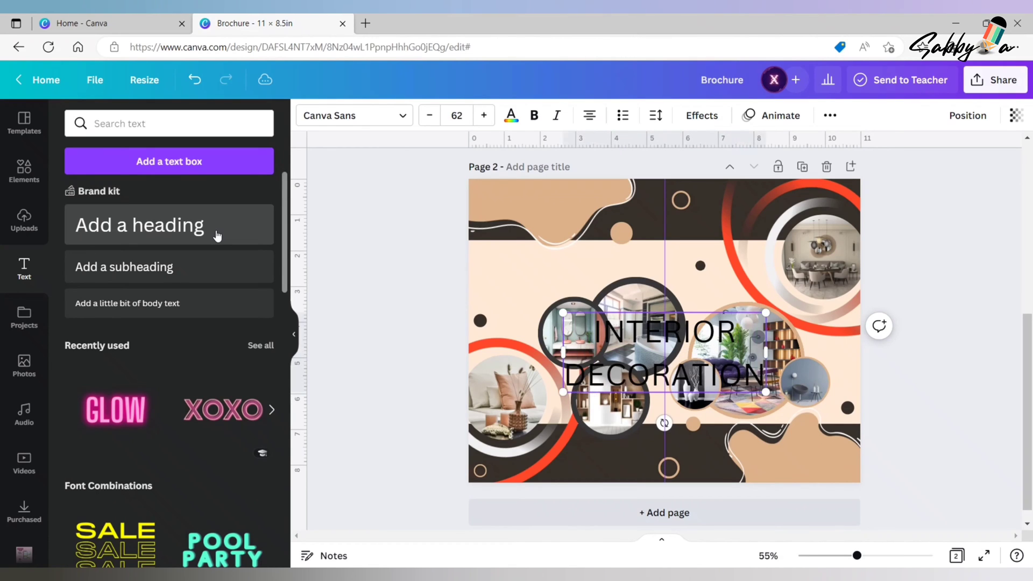
drag(766, 391, 694, 364)
drag(640, 337, 568, 218)
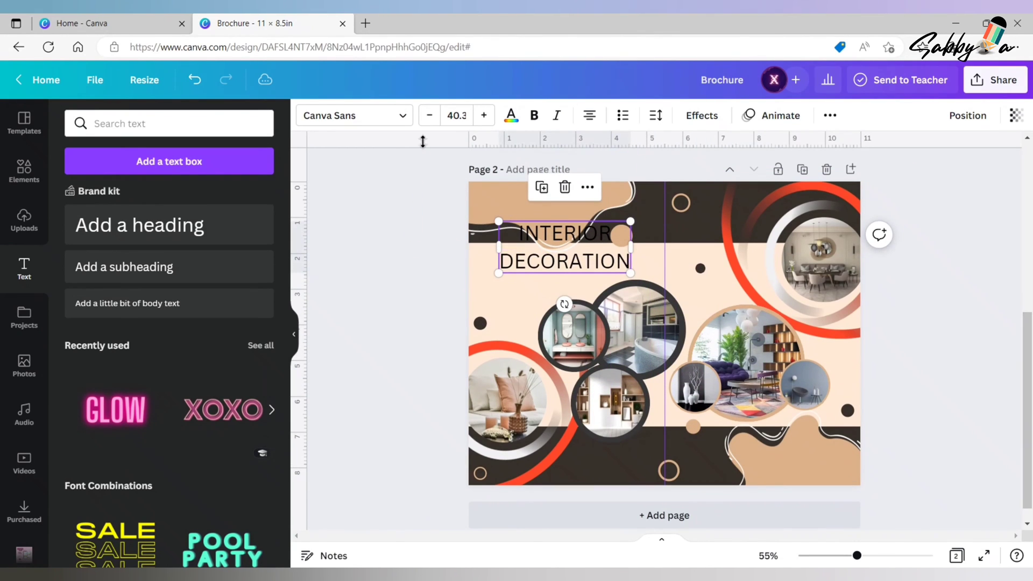
- Set the INTERIOR DECORATION heading to font size 35 in Rubik Medium
click(460, 115)
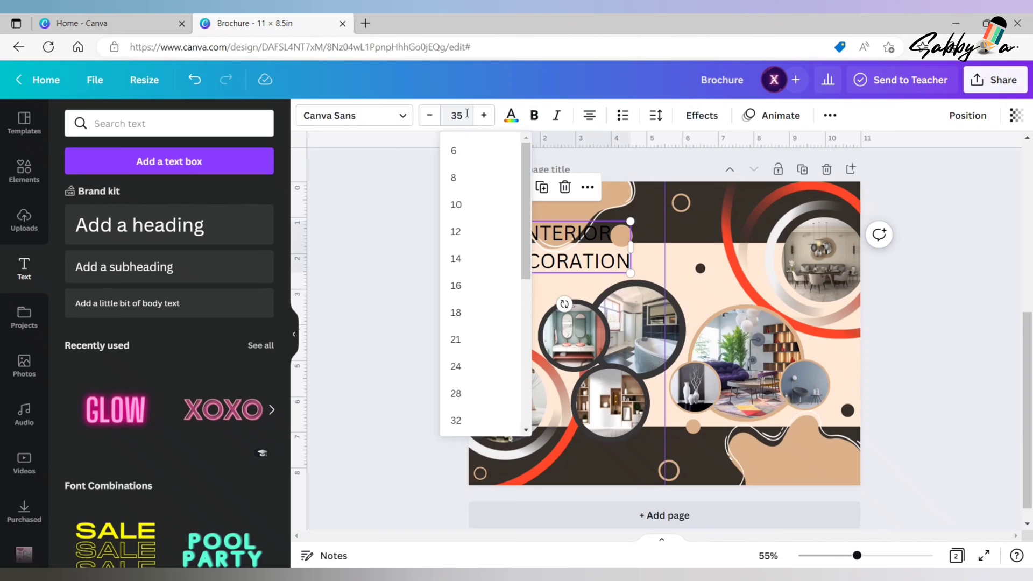
click(419, 220)
click(525, 254)
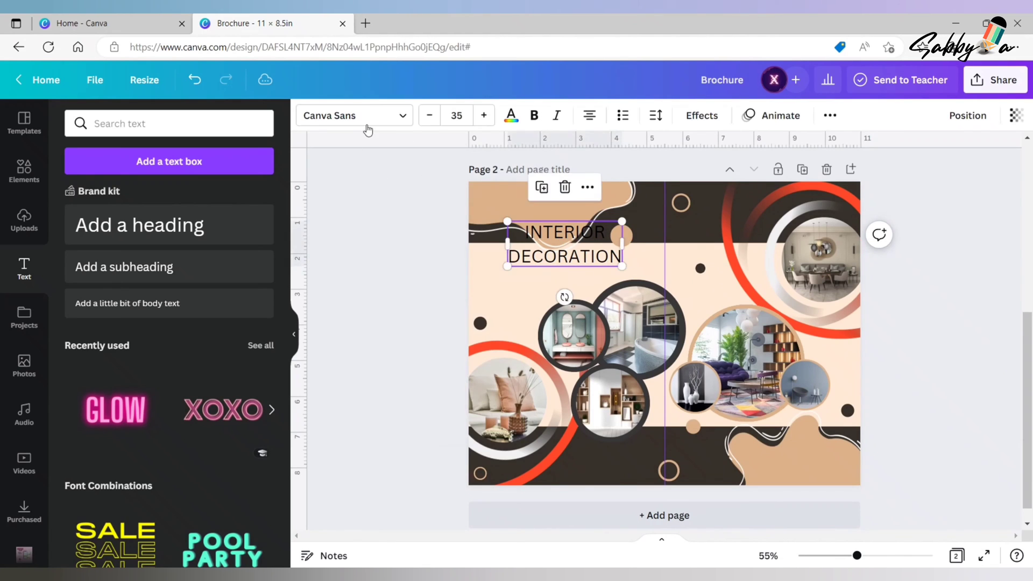
click(355, 117)
click(189, 241)
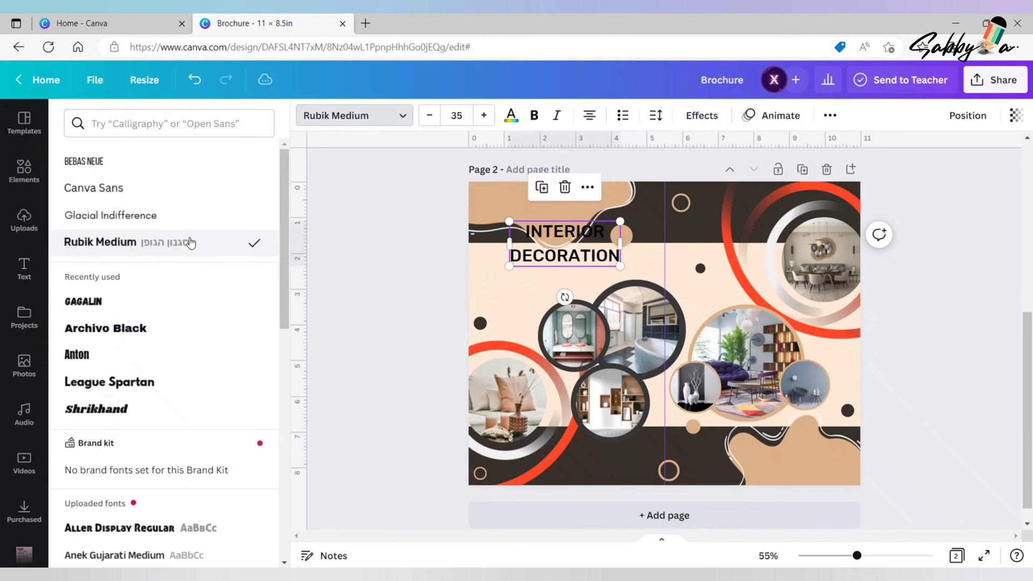
- Position the INTERIOR DECORATION heading on the upper-left tan blob and nudge the blob slightly down to fit behind it
drag(560, 241, 534, 212)
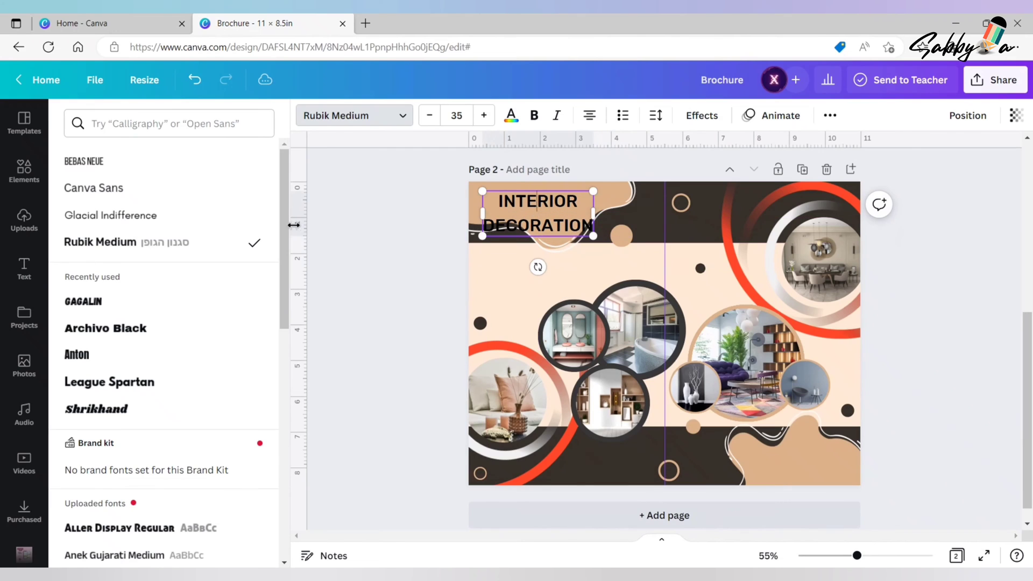
click(366, 210)
drag(540, 211, 532, 202)
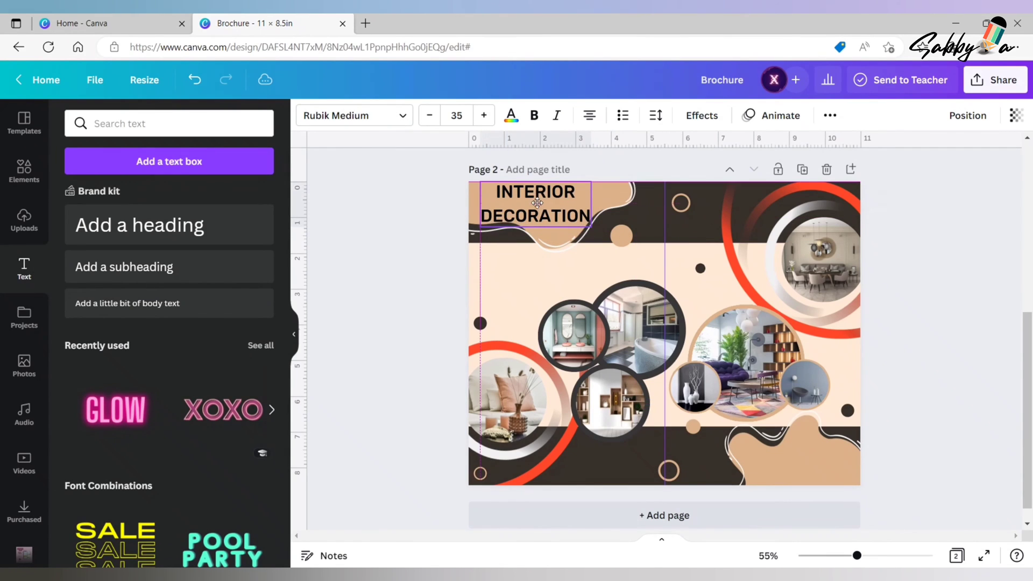
click(557, 245)
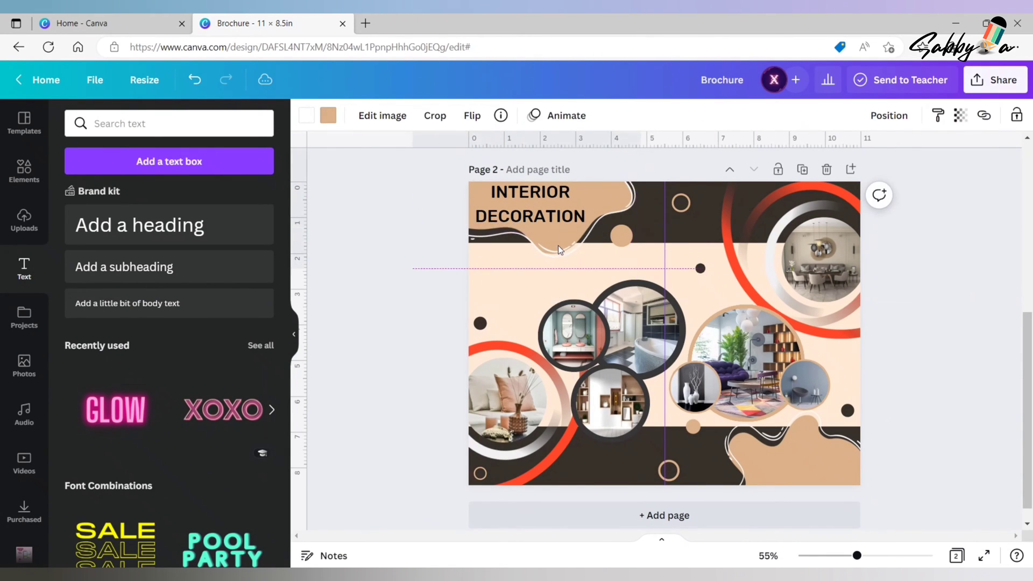
click(563, 198)
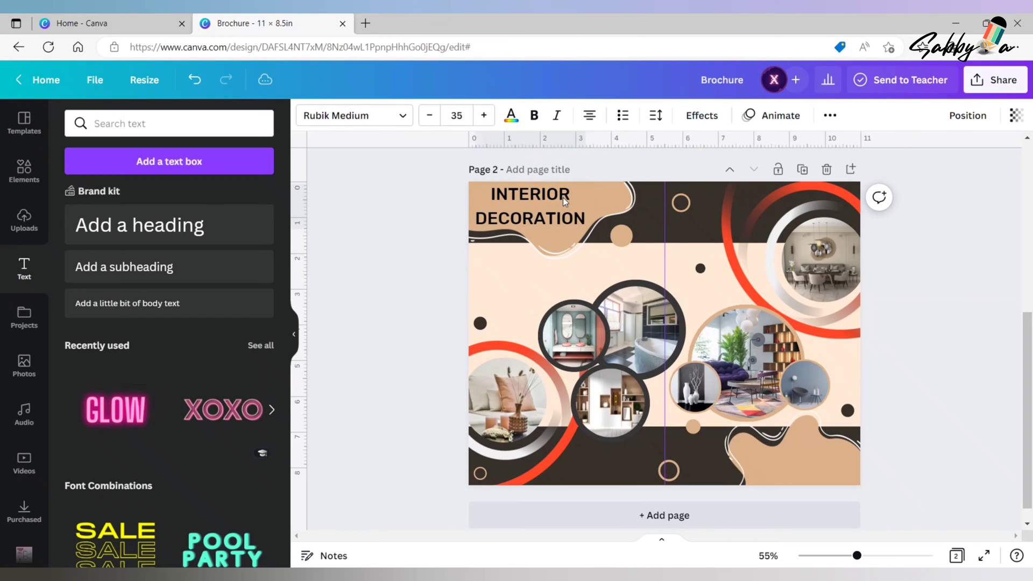
- Set the INTERIOR DECORATION heading to font size 30 and recentre it on the upper-left tan blob
click(456, 115)
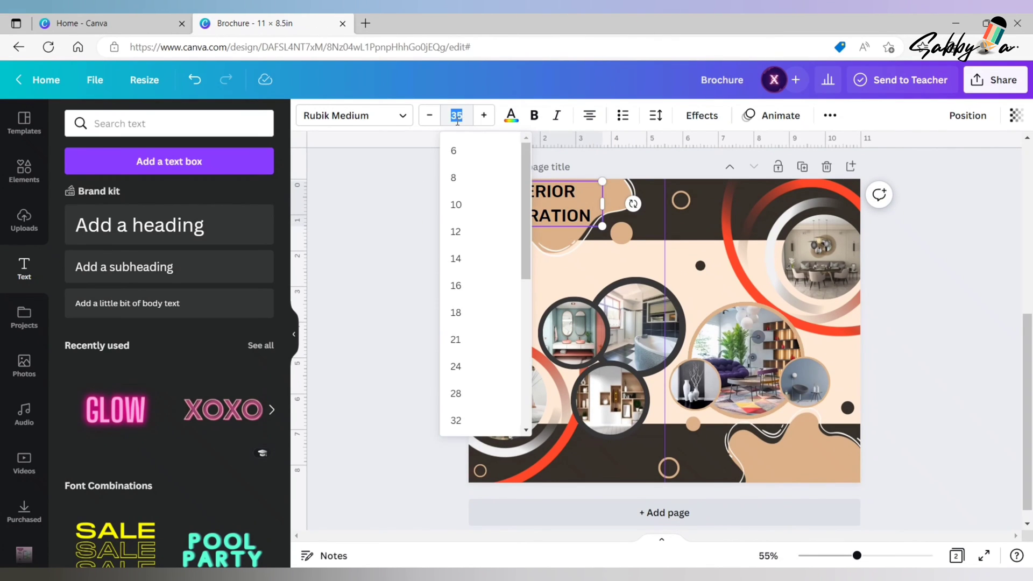
text(30)
click(383, 205)
click(558, 191)
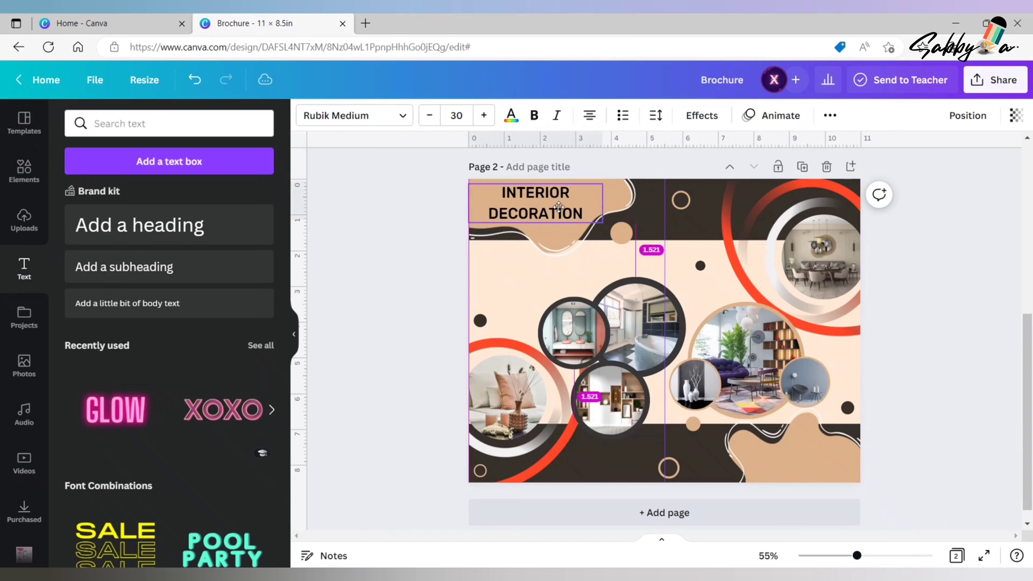
click(944, 216)
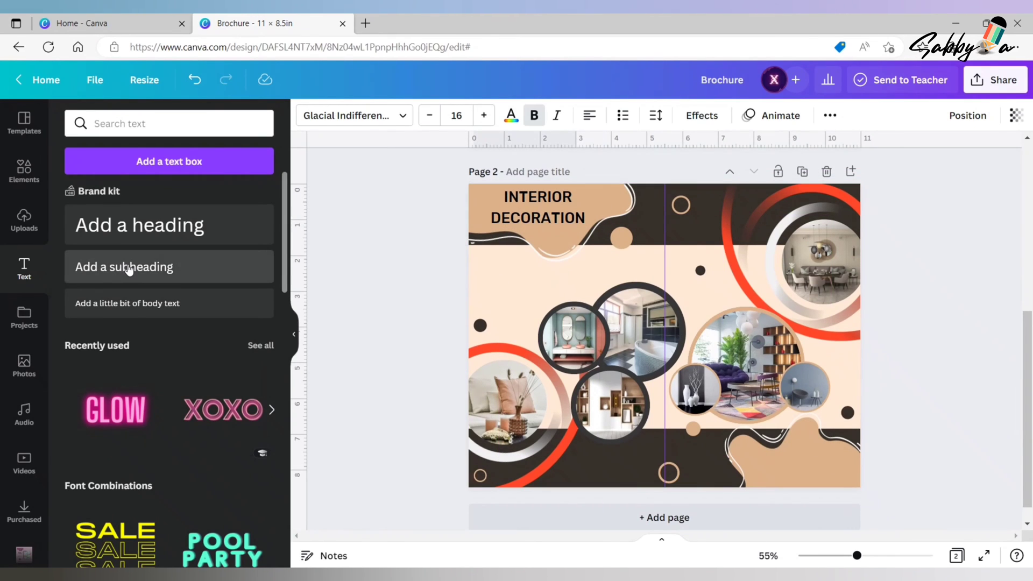
- Add a subheading below the upper-left blob reading WE STRONGLY BELIEVE IN PROVIDING PERFECT DESIGN TO OUR CUSTOMERS
click(128, 270)
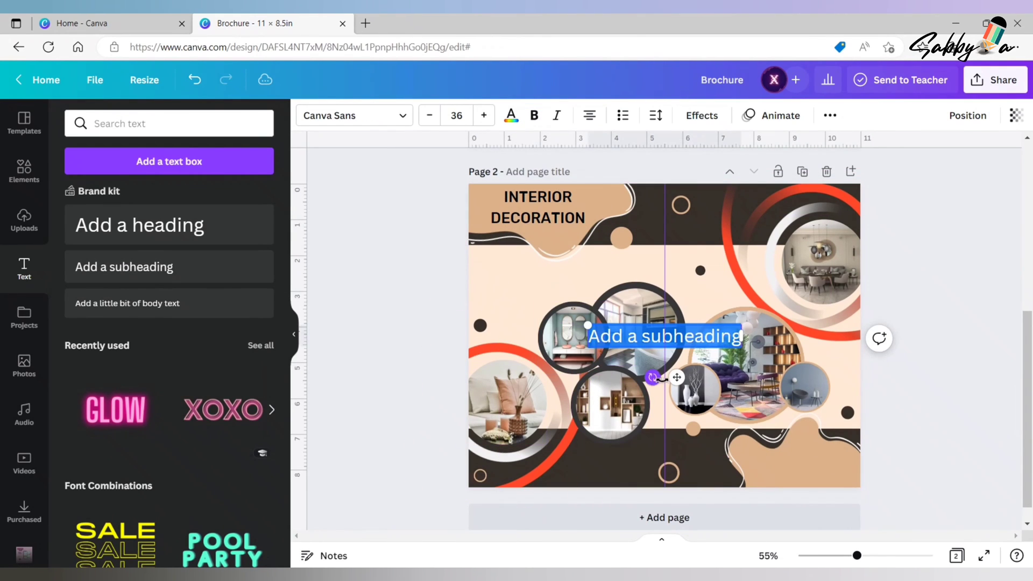
drag(676, 380, 562, 317)
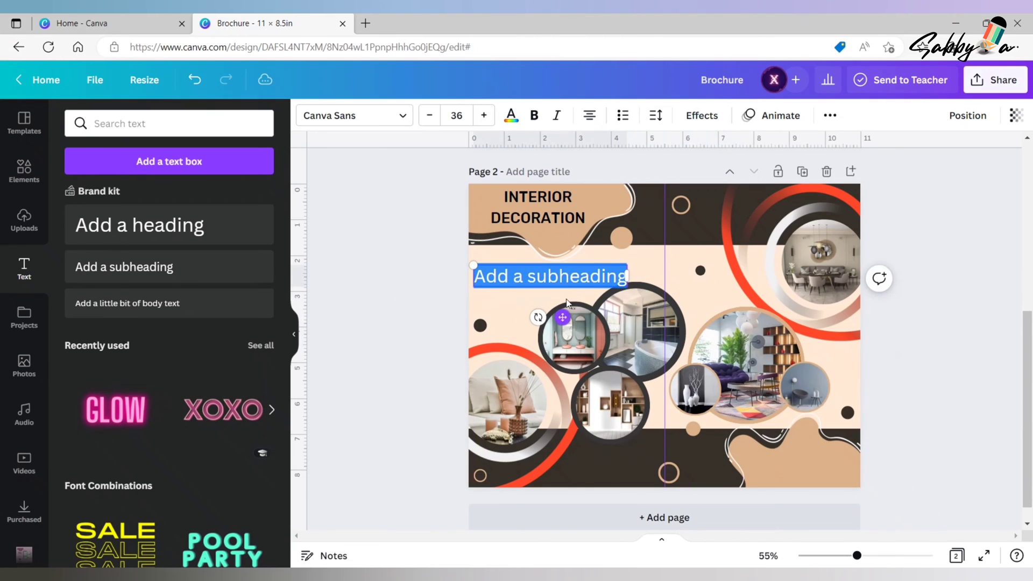
text(WE STRONGLY BELIEVE IN PROVIDING PERFECT DESIGN TO OUR CUSTOMERS.)
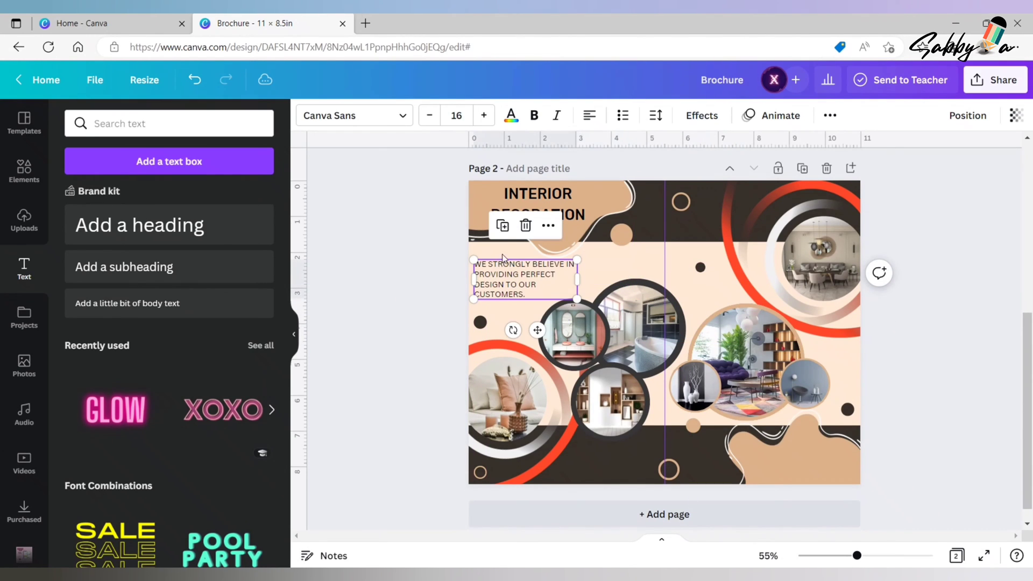
- Set the WE STRONGLY BELIEVE text in bold Glacial Indifference and nudge it slightly away from the page's left edge
click(398, 117)
click(110, 218)
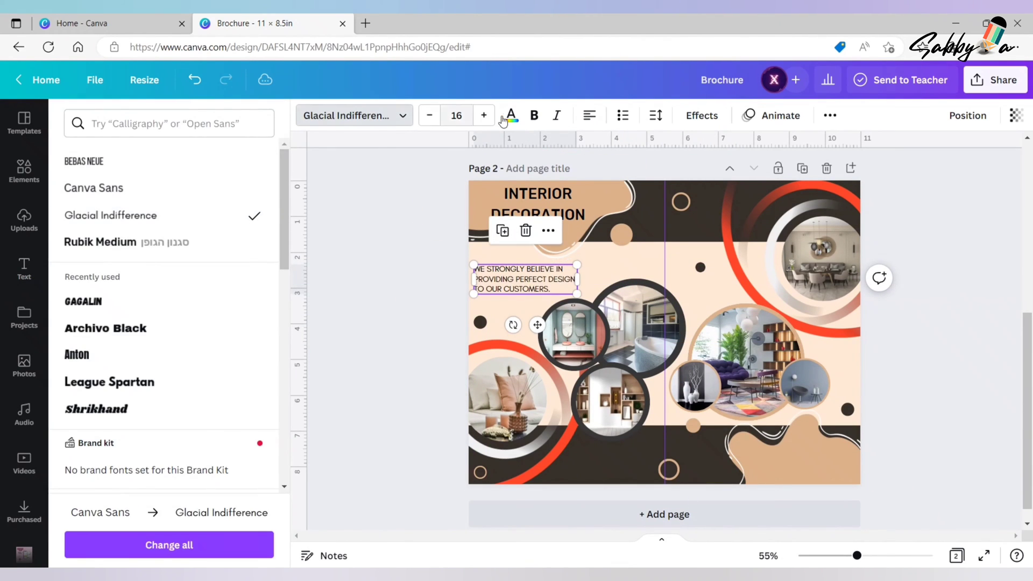
click(535, 118)
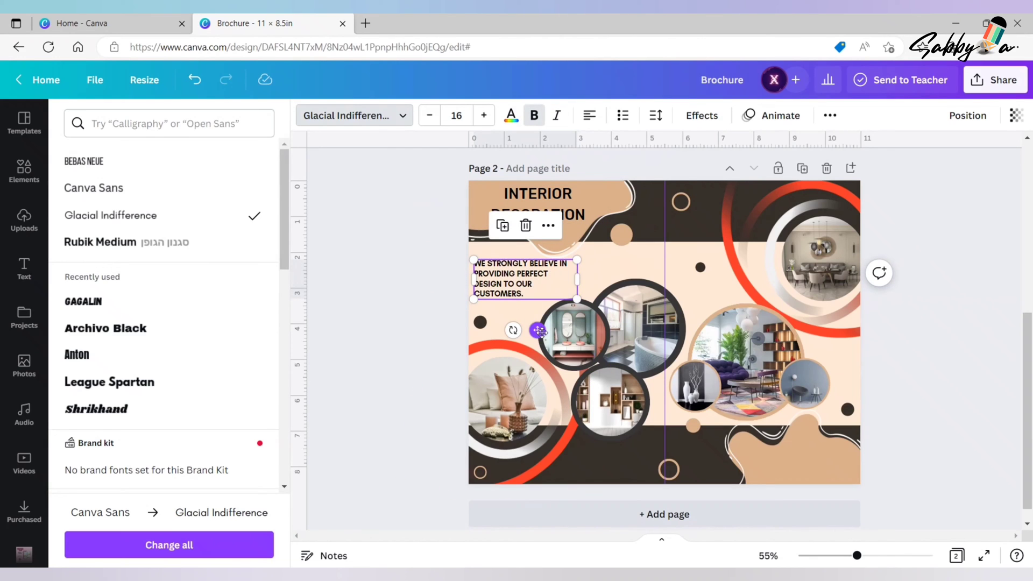
drag(539, 331, 542, 335)
click(315, 327)
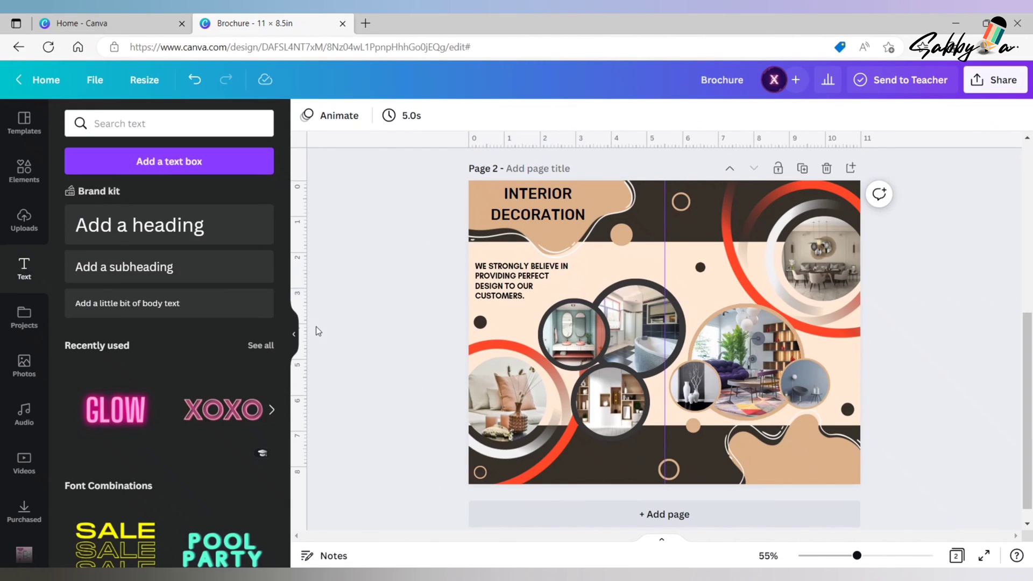
- Add the heading ABOUT US and colour it with the light peach document colour
click(199, 223)
text(ABOU)
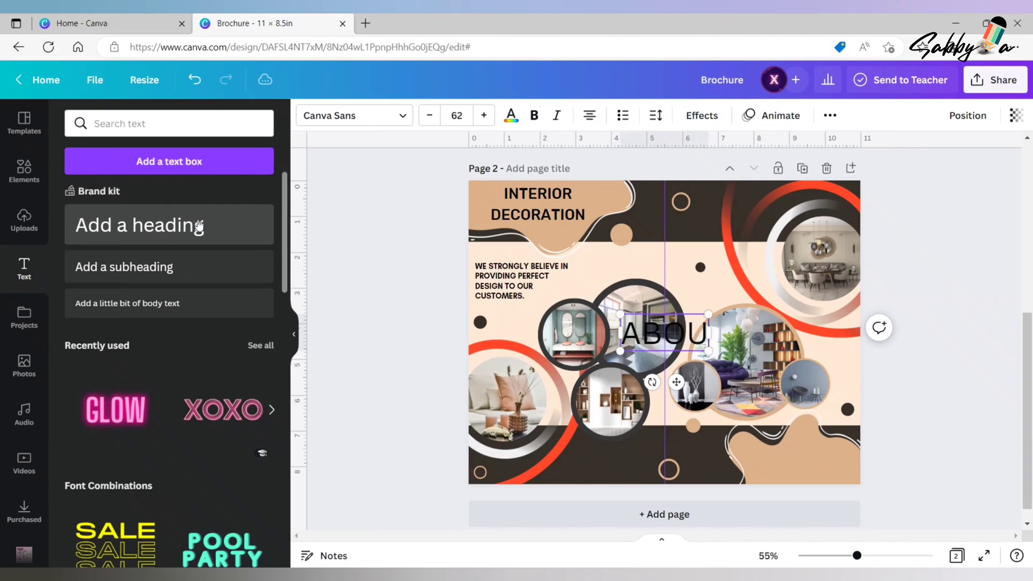
text(T US)
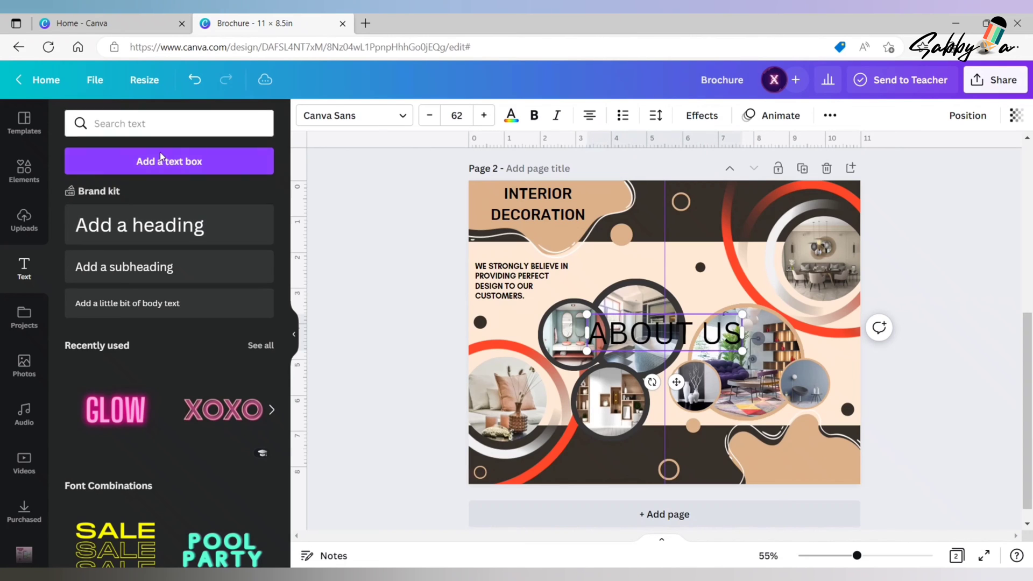
click(512, 114)
click(260, 185)
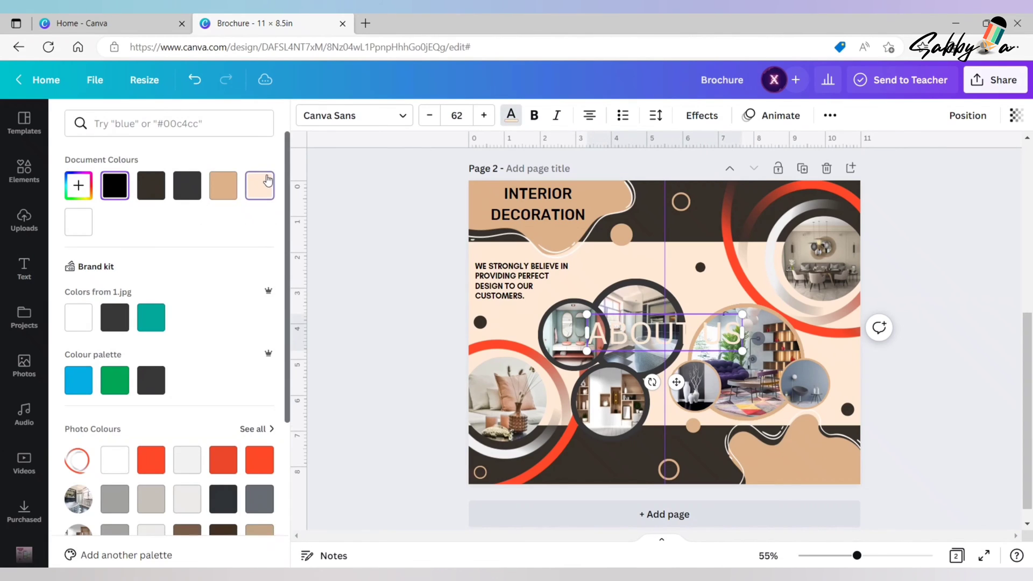
click(510, 115)
- Set ABOUT US to font size 25 in Bebas Neue and place it on the dark band below the dark-rimmed circles
click(457, 115)
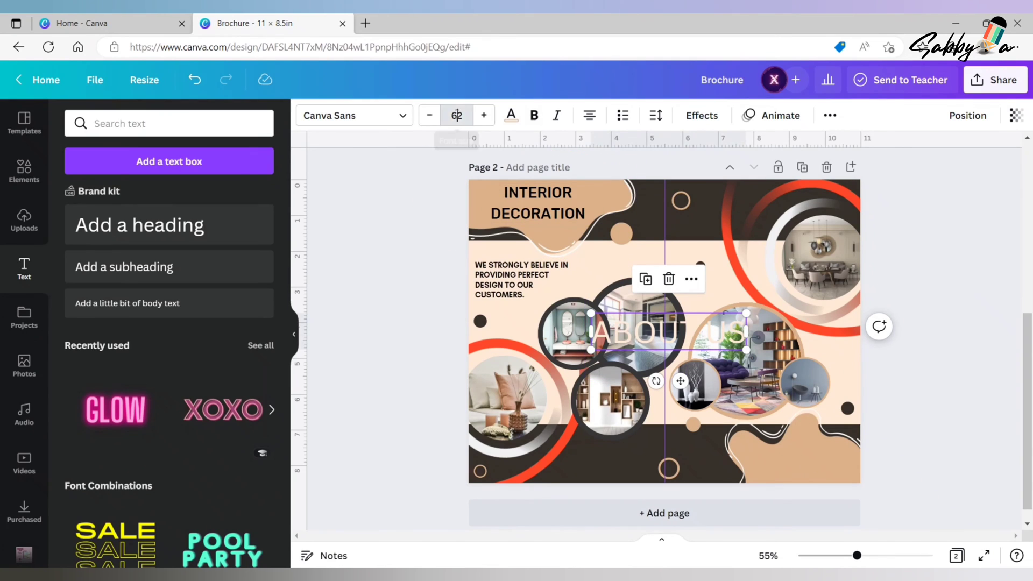
click(380, 197)
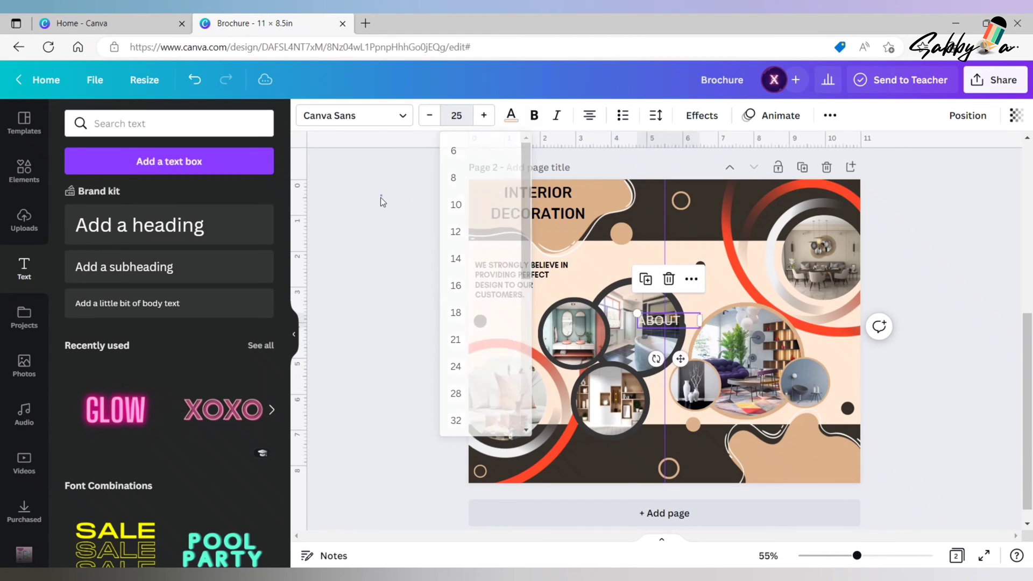
click(666, 324)
drag(680, 359, 611, 446)
click(395, 125)
click(86, 161)
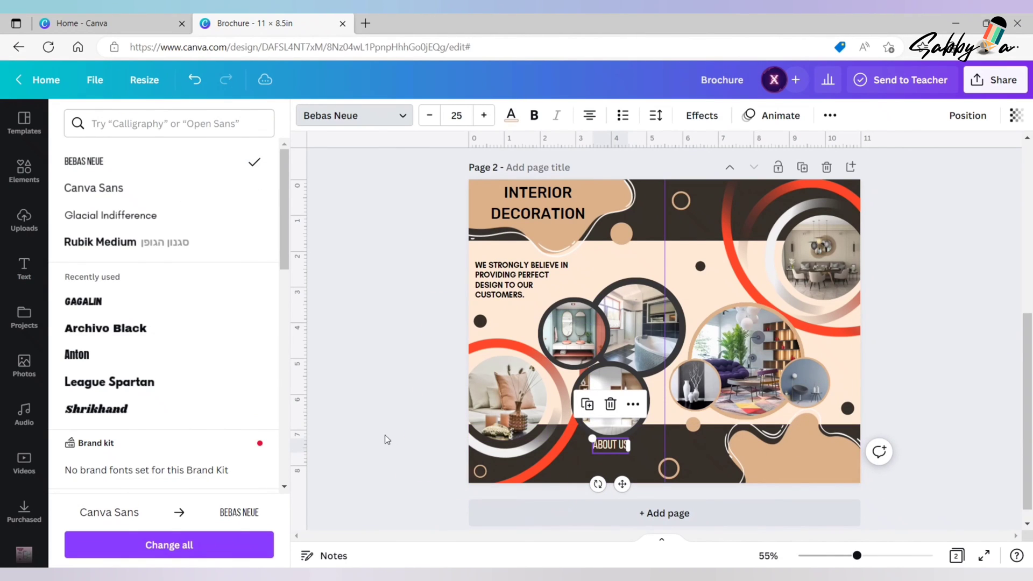
- Add a subheading under ABOUT US and paste in the paragraph beginning "Booklets are printed materials with four or more pages"
click(24, 267)
click(195, 269)
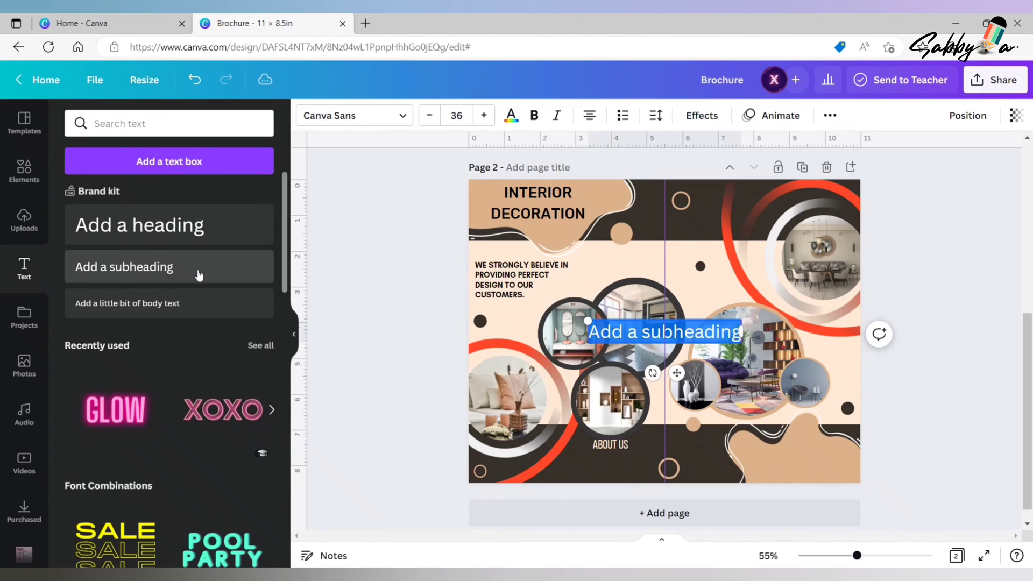
drag(587, 322, 639, 327)
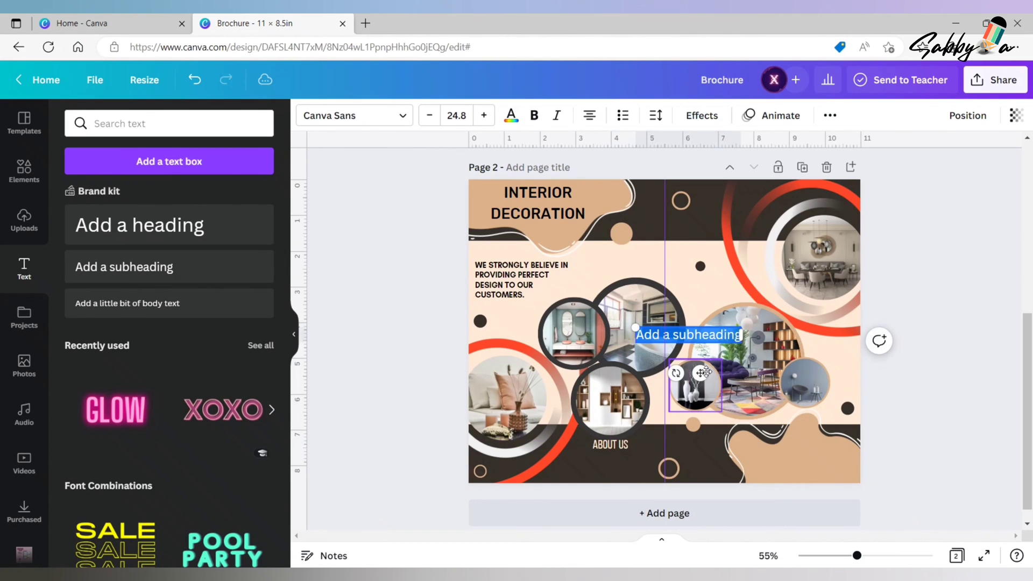
drag(699, 371, 628, 501)
text(Booklets are printed material with four or more pages containing details about business, event, product, promotion, etc.)
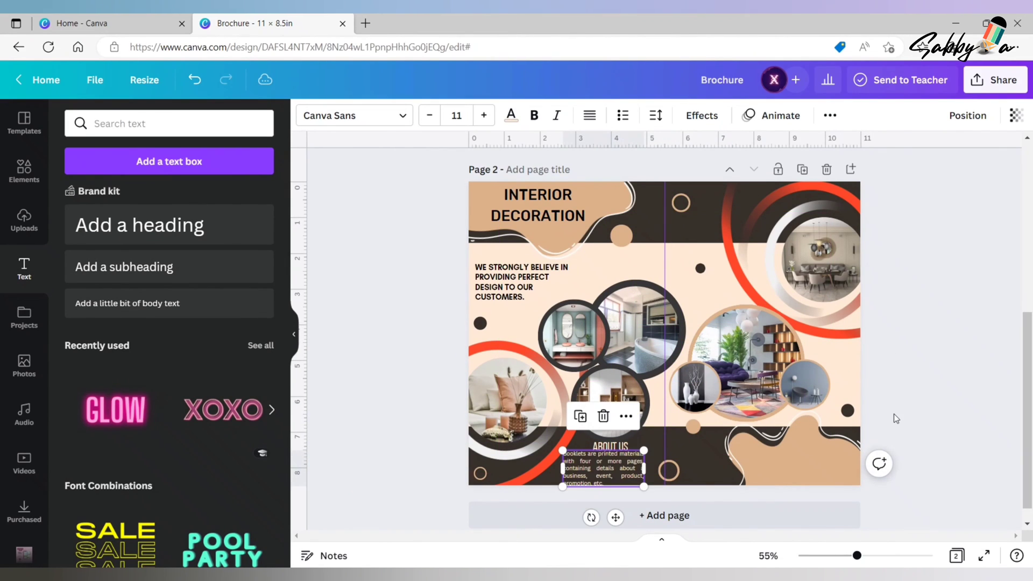
- Set the booklets paragraph in Glacial Indifference and nudge it into place under ABOUT US
click(401, 124)
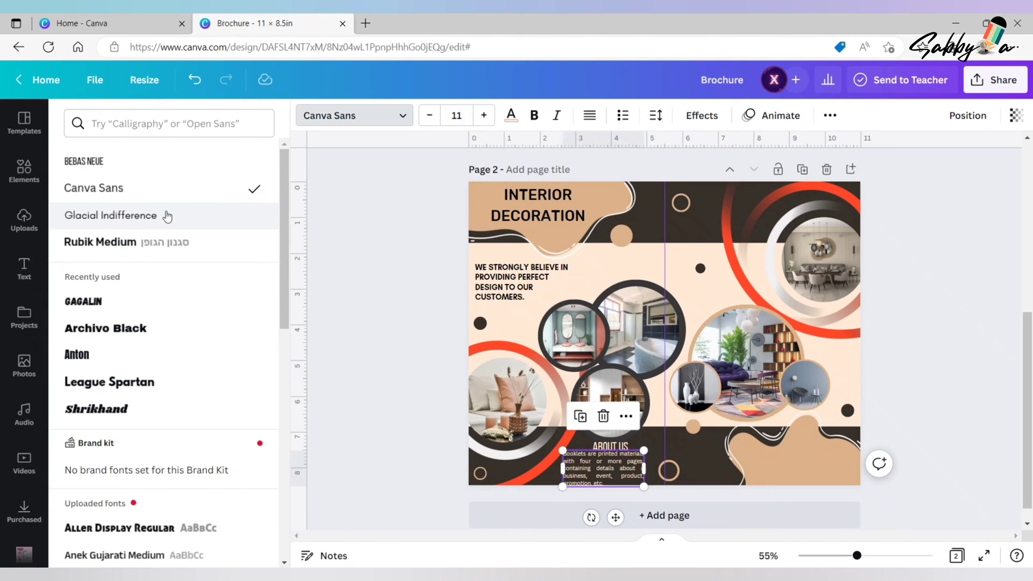
click(161, 216)
drag(617, 510, 618, 512)
click(610, 446)
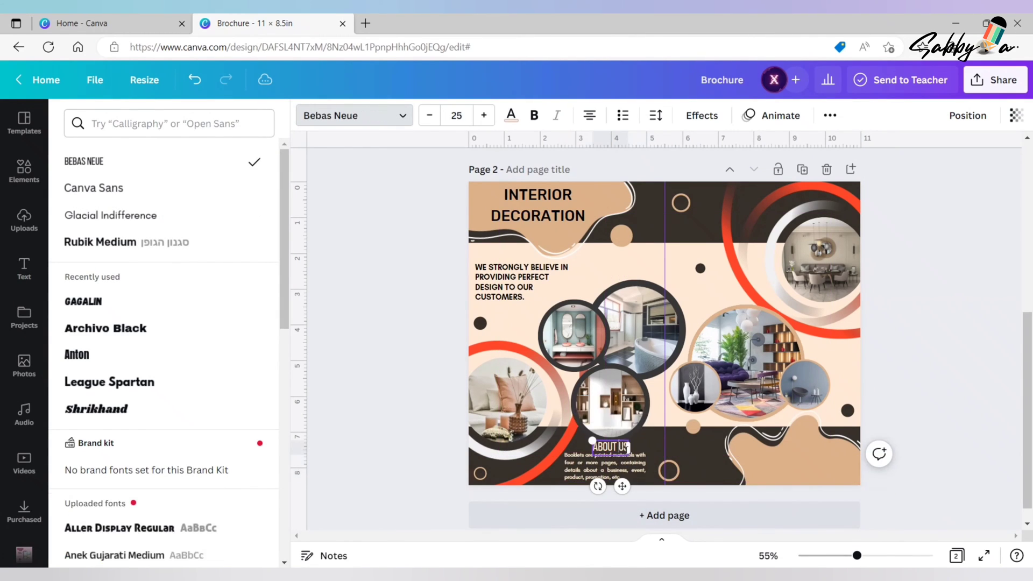
click(927, 396)
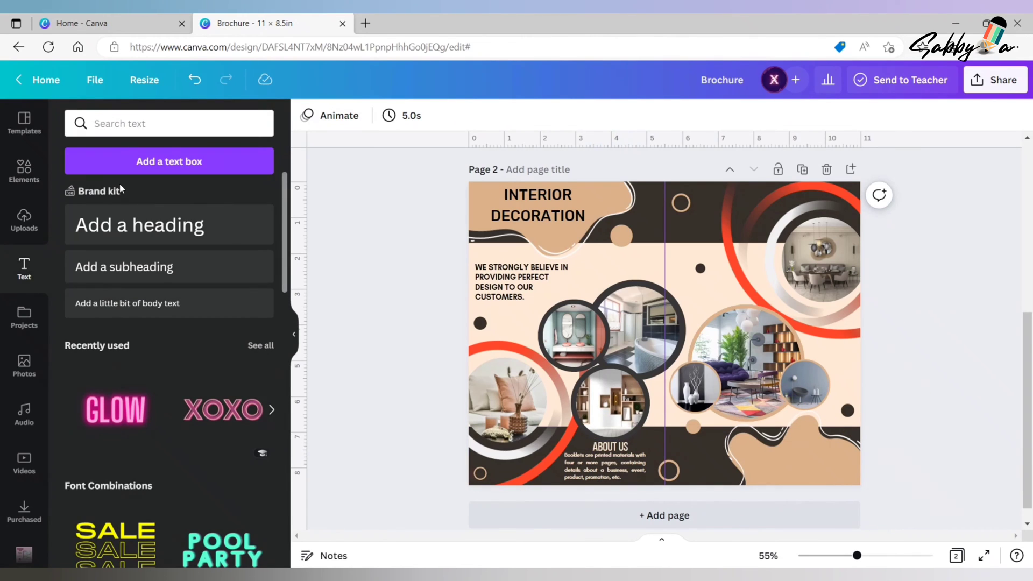
- Add the heading CONTACT US at font size 20 and place it on the lower-right tan blob
click(186, 225)
text(CO)
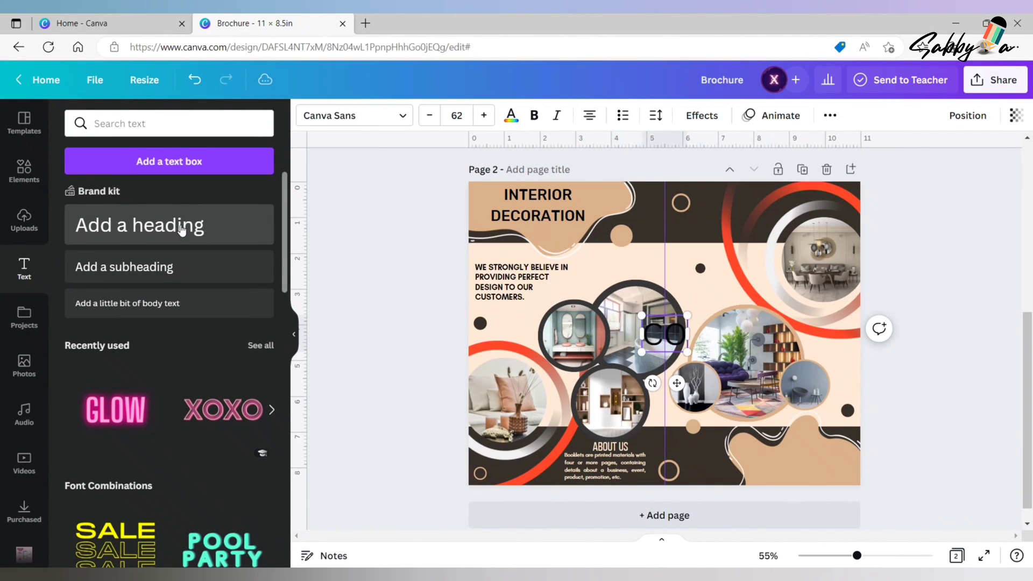
text(NTACT US)
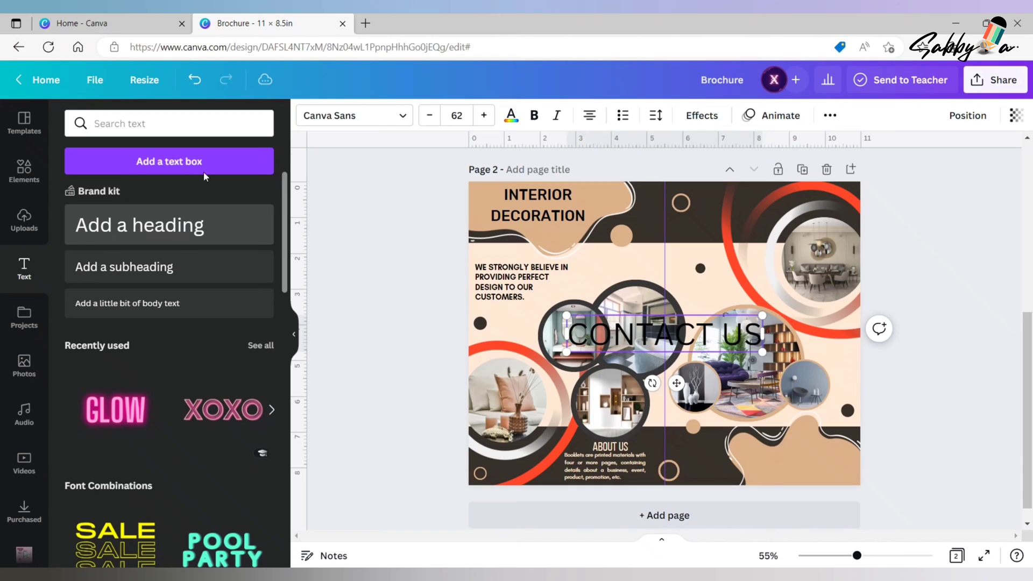
click(463, 108)
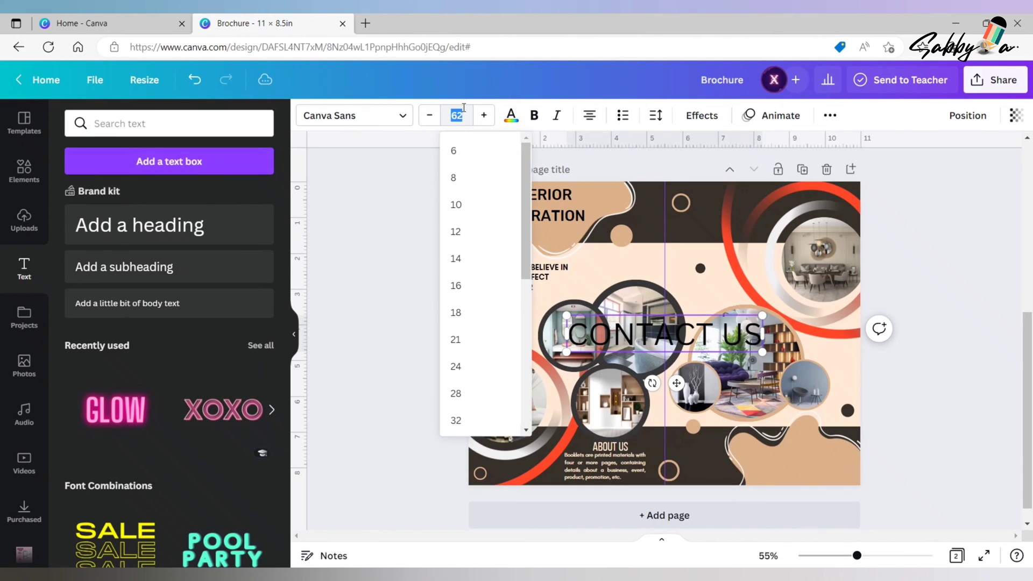
click(407, 161)
click(670, 325)
drag(676, 358, 820, 510)
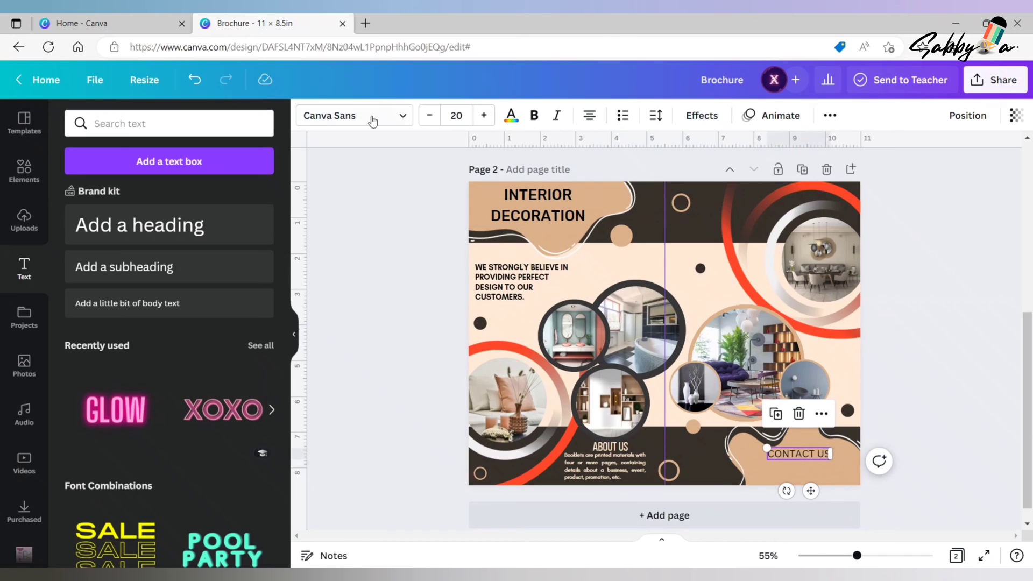
- Set the CONTACT US heading in Bebas Neue and nudge it slightly left on the blob
click(367, 116)
click(101, 163)
click(916, 425)
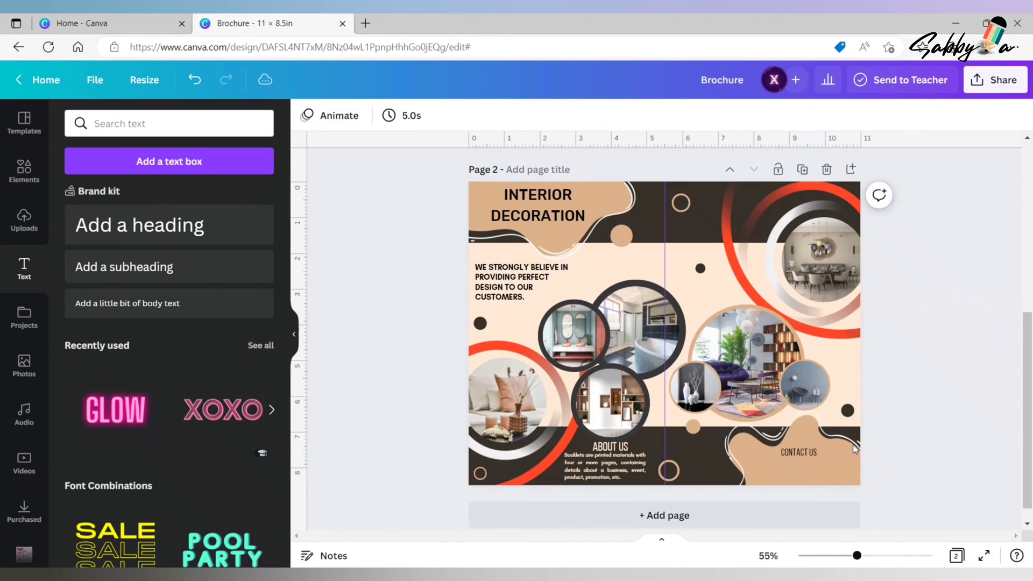
click(799, 453)
drag(811, 491, 810, 491)
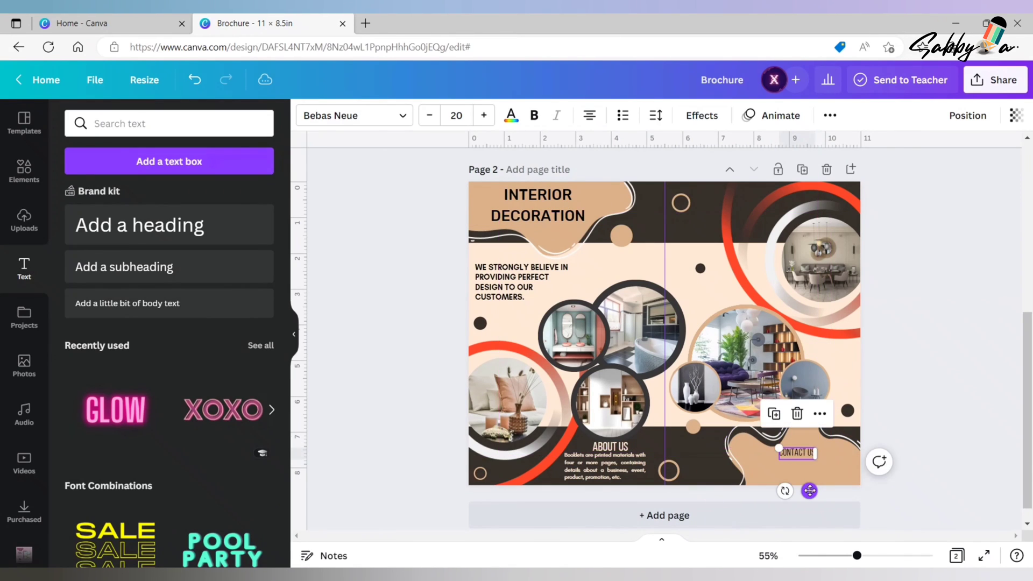
click(898, 383)
- Add a text block with the address, phone, e-mail and website on the lower-right blob, set in Glacial Indifference
click(166, 269)
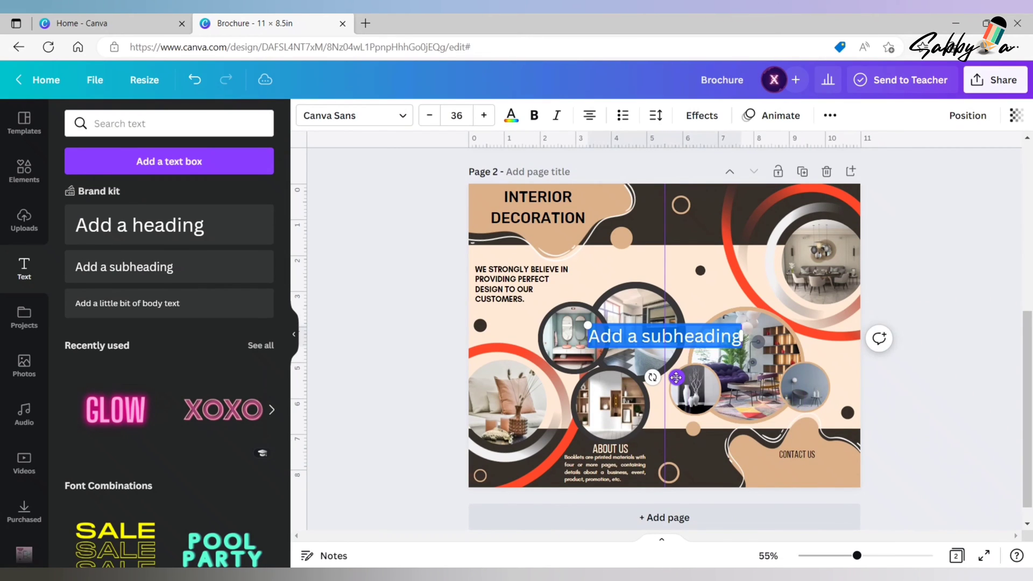
drag(676, 378, 807, 505)
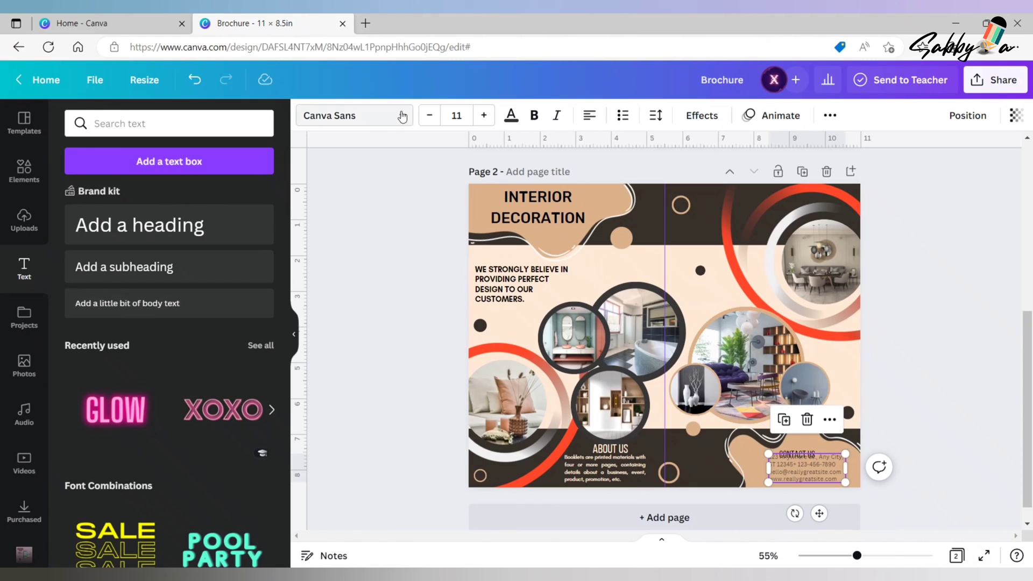
click(344, 115)
click(172, 217)
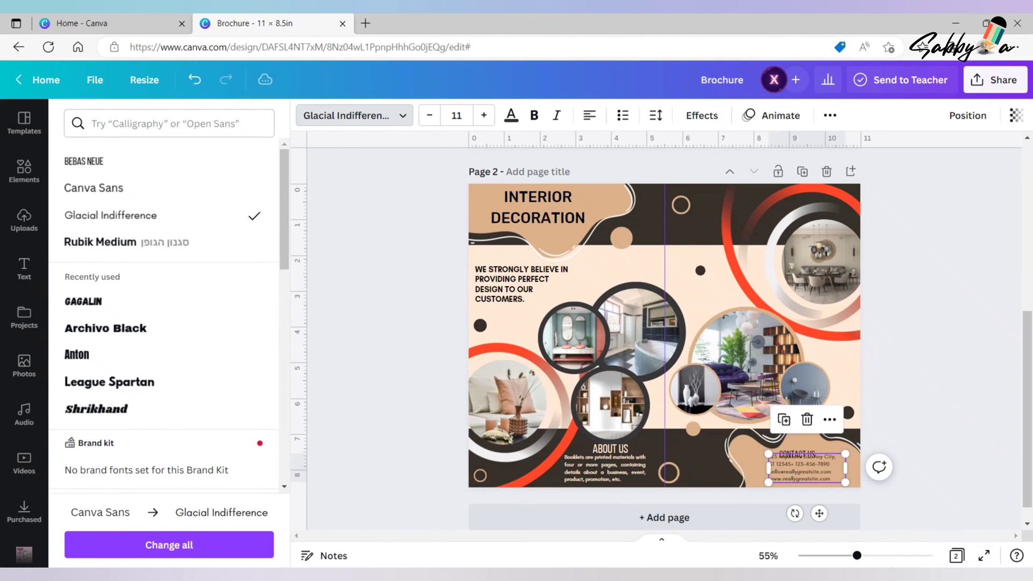
- Move the CONTACT US heading up so it sits centred above the contact details
click(811, 455)
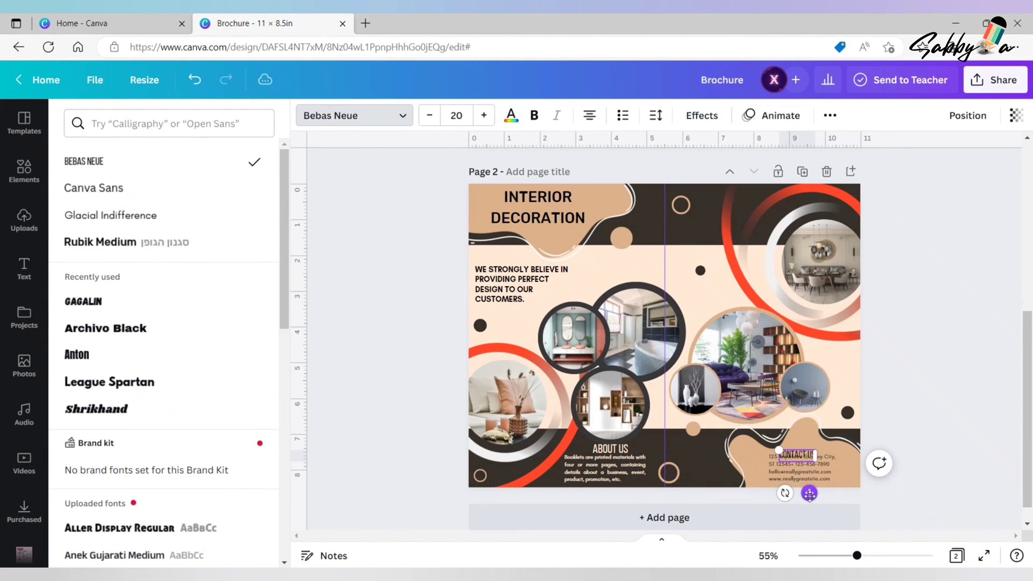
drag(810, 494, 818, 486)
click(811, 476)
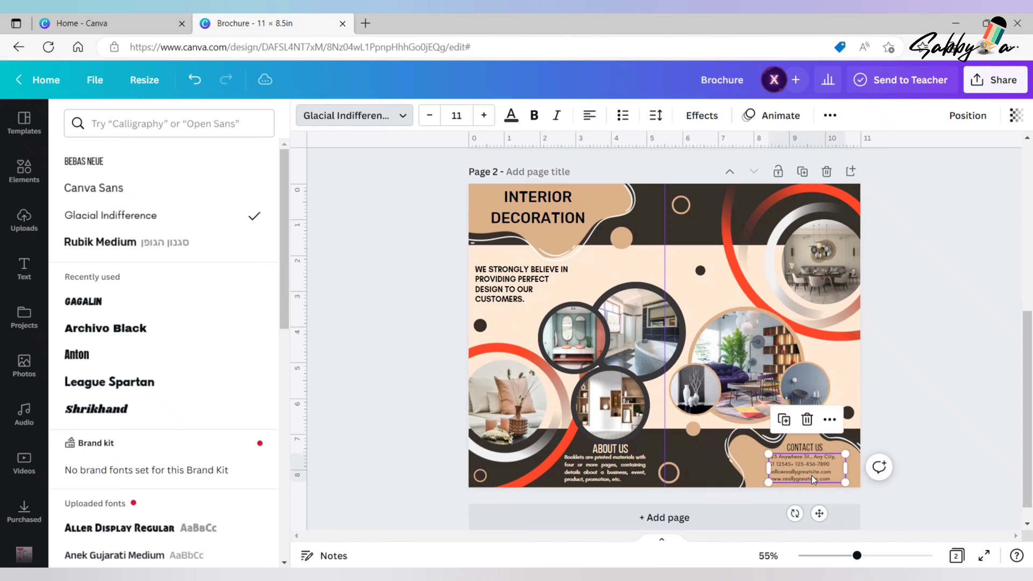
click(905, 360)
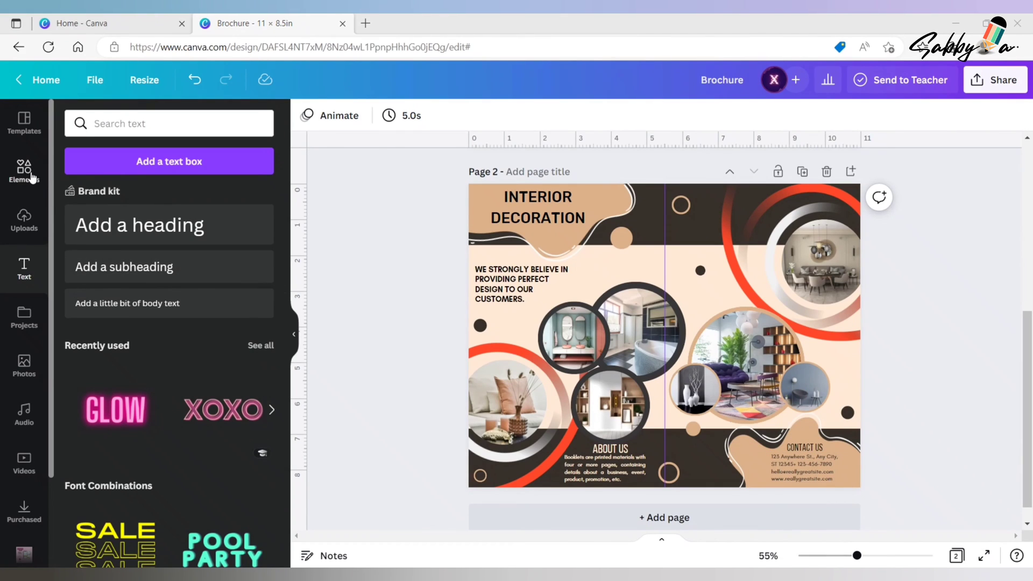
- Add the blunt-pointed badge shape from the Lines & Shapes collection to page 2
click(24, 171)
click(267, 287)
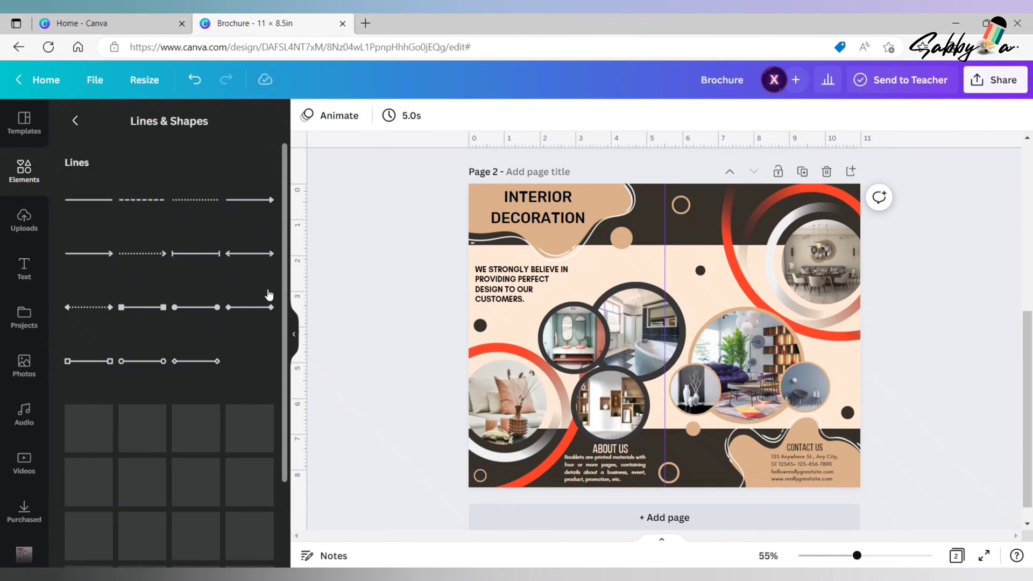
scroll(287, 461, down, 3)
scroll(287, 461, down, 3)
click(89, 340)
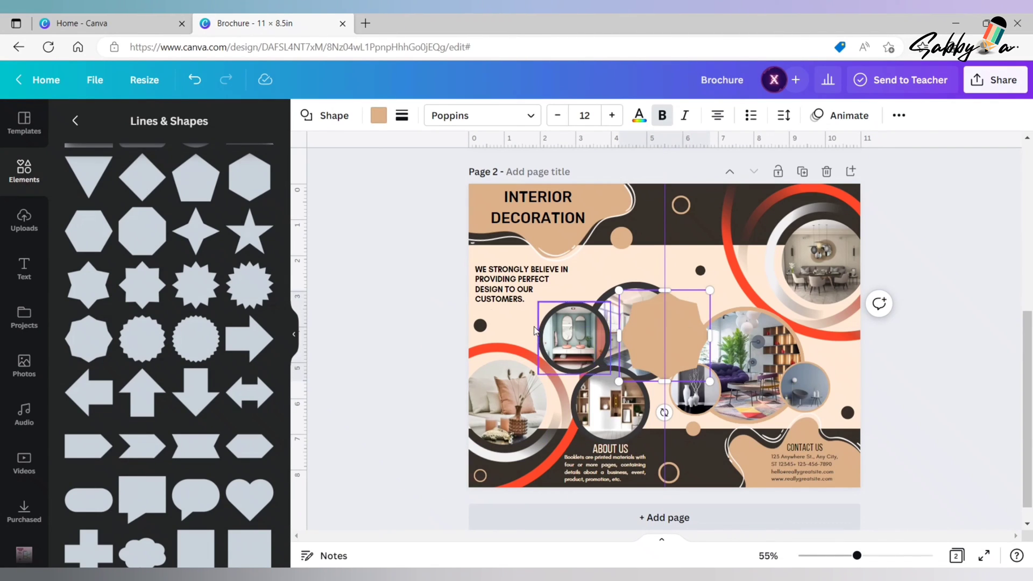
- Shrink the badge shape and place it where the three dark-framed photos meet
drag(641, 337, 580, 355)
drag(651, 307, 621, 341)
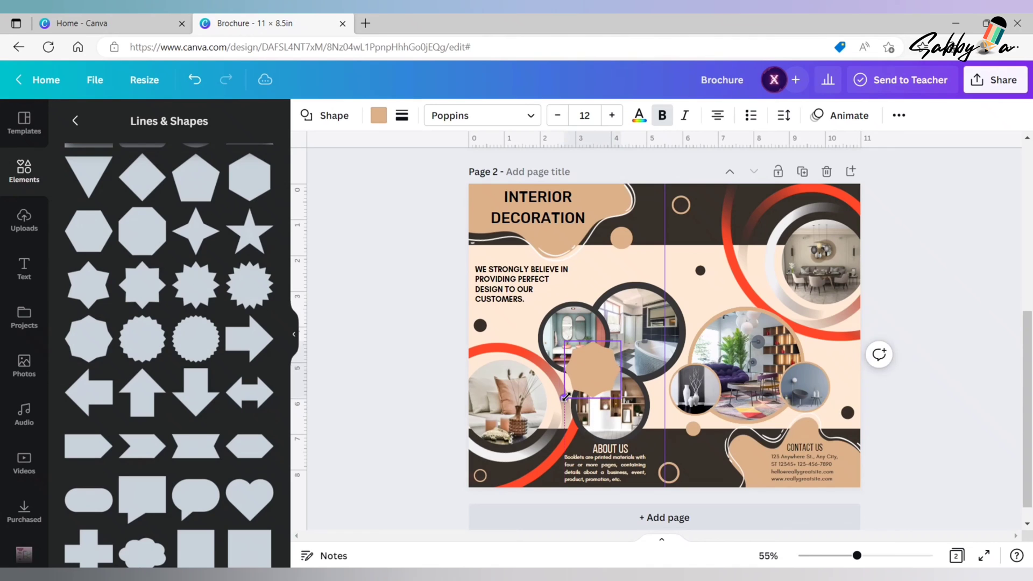
click(397, 344)
- Search the elements for "real estate logo" and place the outlined house logo on the badge shape
click(76, 121)
click(109, 127)
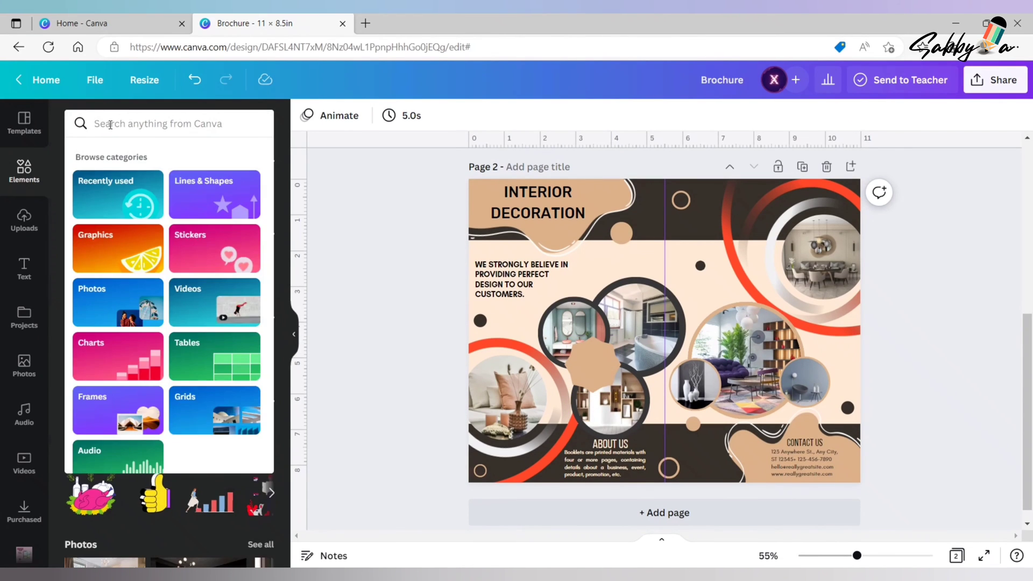
text(real estate)
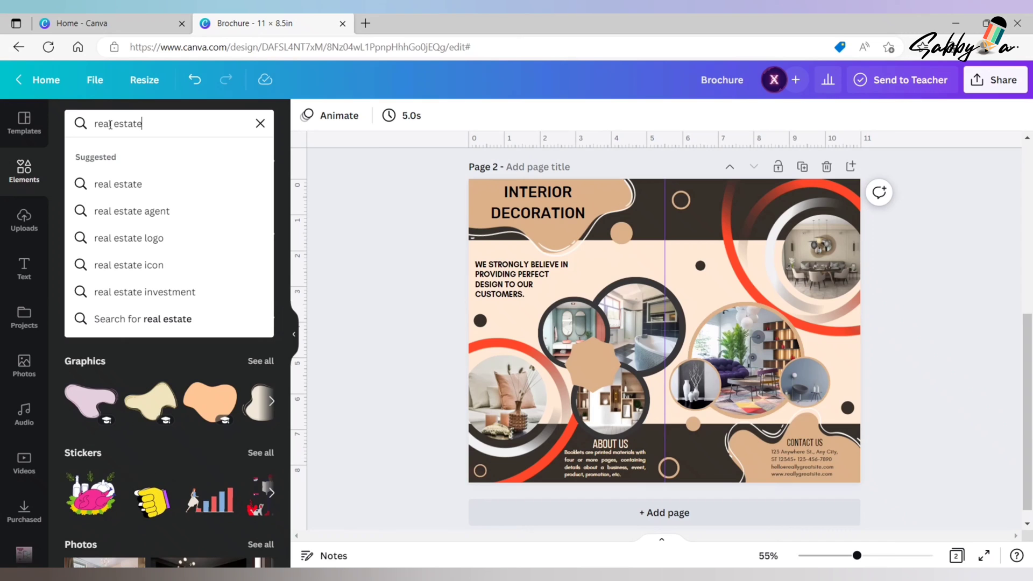
click(129, 238)
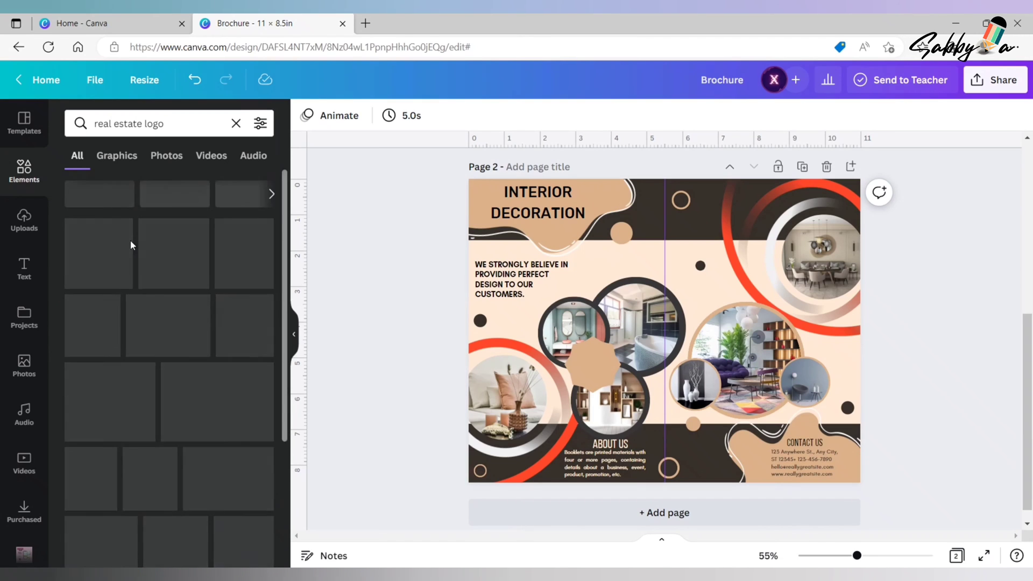
click(169, 221)
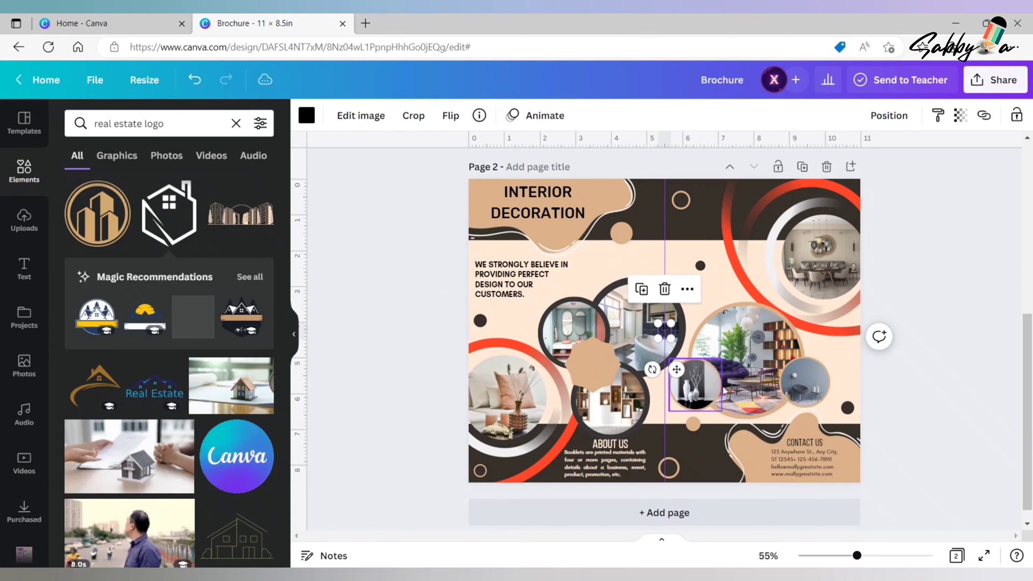
drag(666, 333, 597, 400)
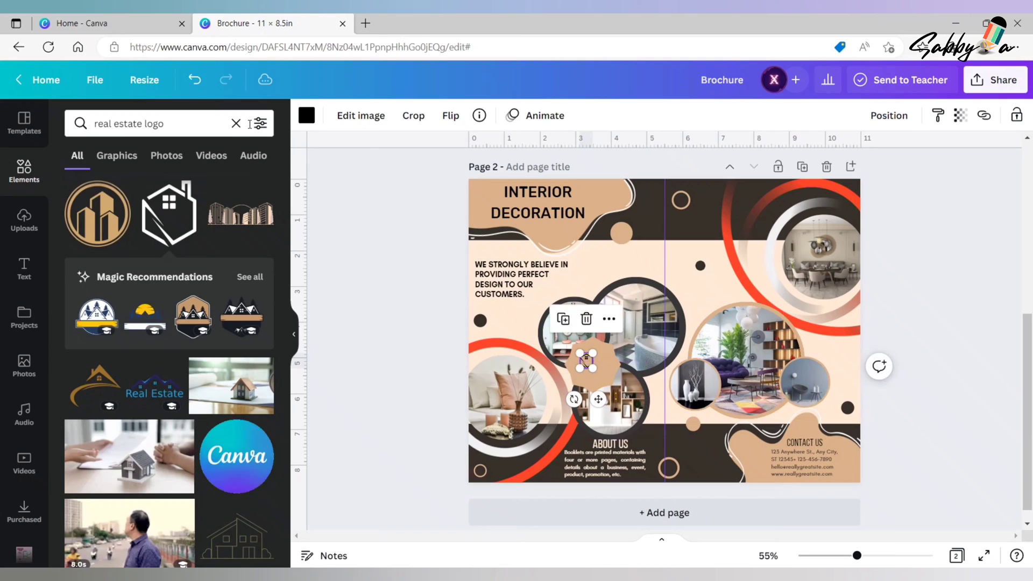
- Recolour the house logo dark brown from the document colours and centre it on the badge's upper half
click(307, 115)
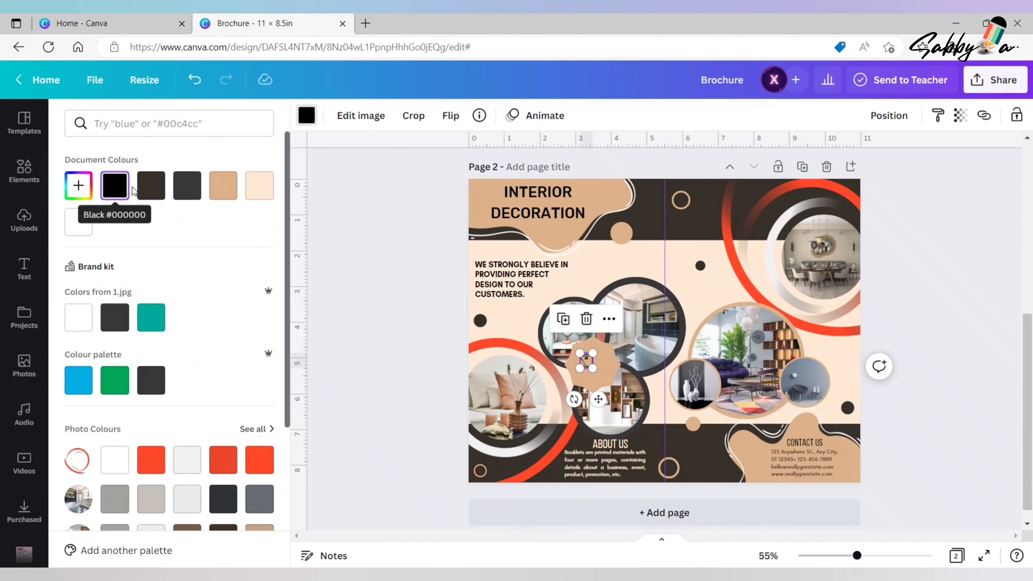
click(151, 185)
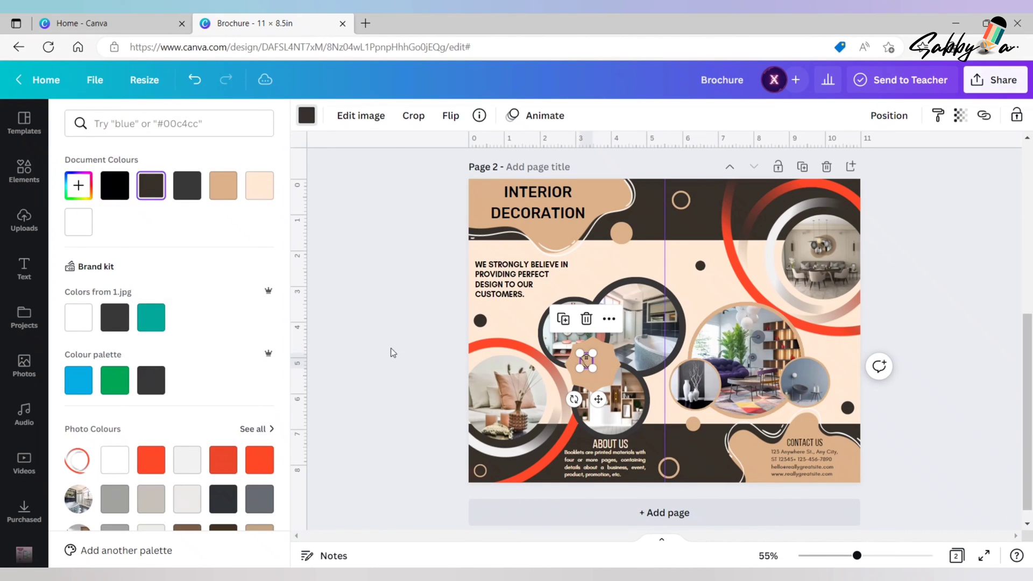
click(421, 324)
click(585, 362)
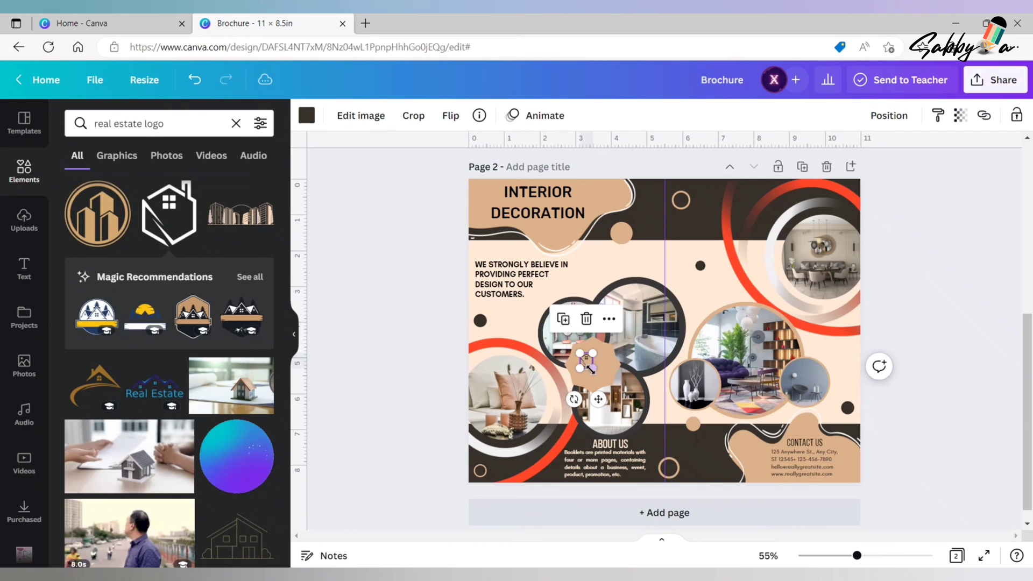
drag(603, 396, 595, 392)
click(410, 325)
- Add a heading reading REAL ESTATE and set its font size to 13
click(24, 268)
click(192, 226)
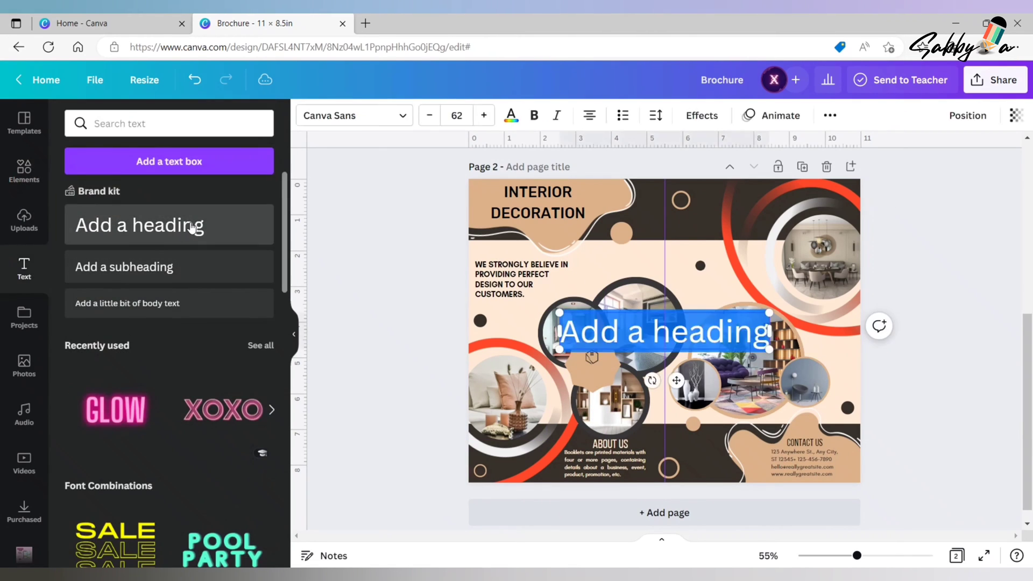
text(REA)
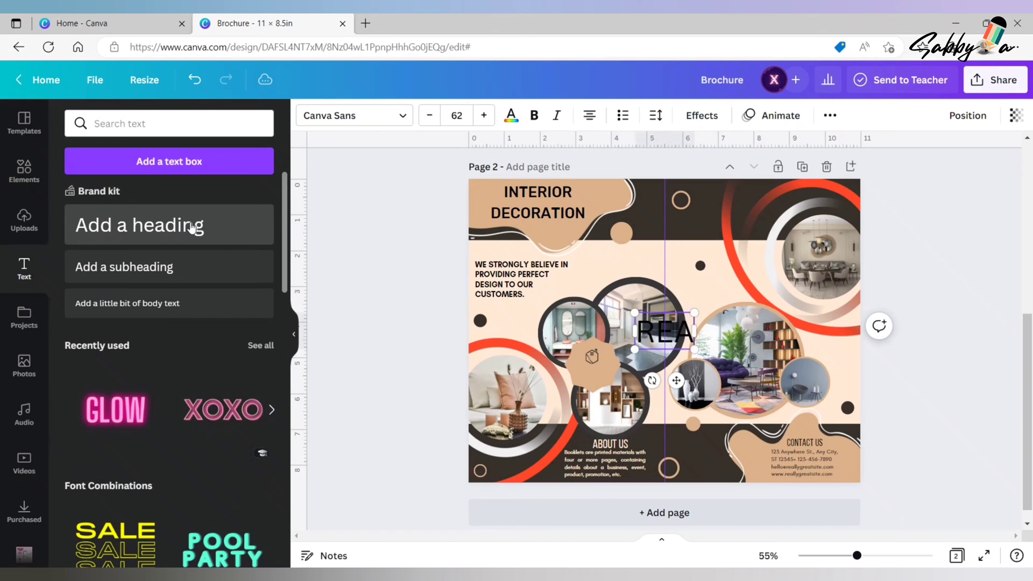
text(L EST)
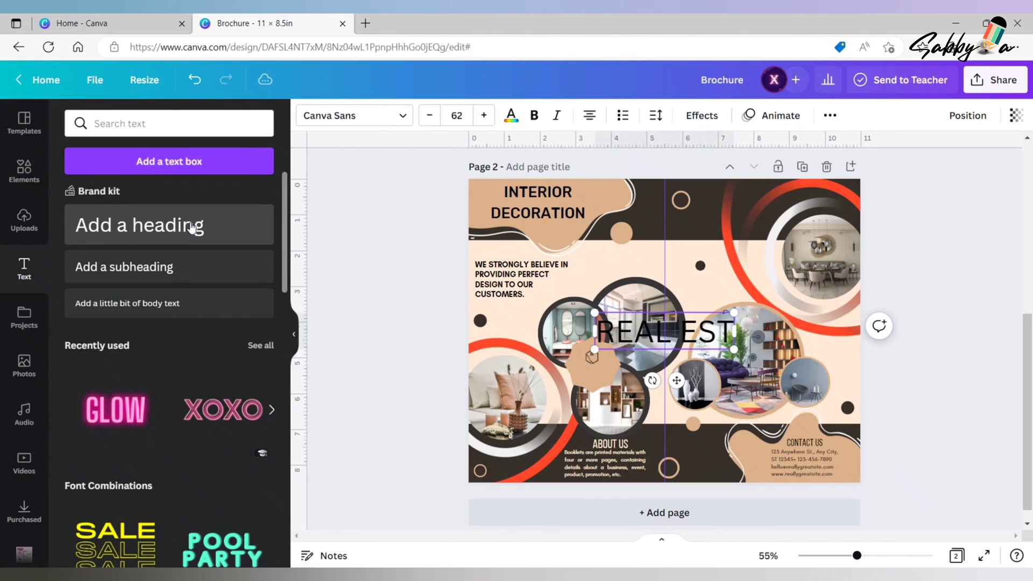
text(ATE)
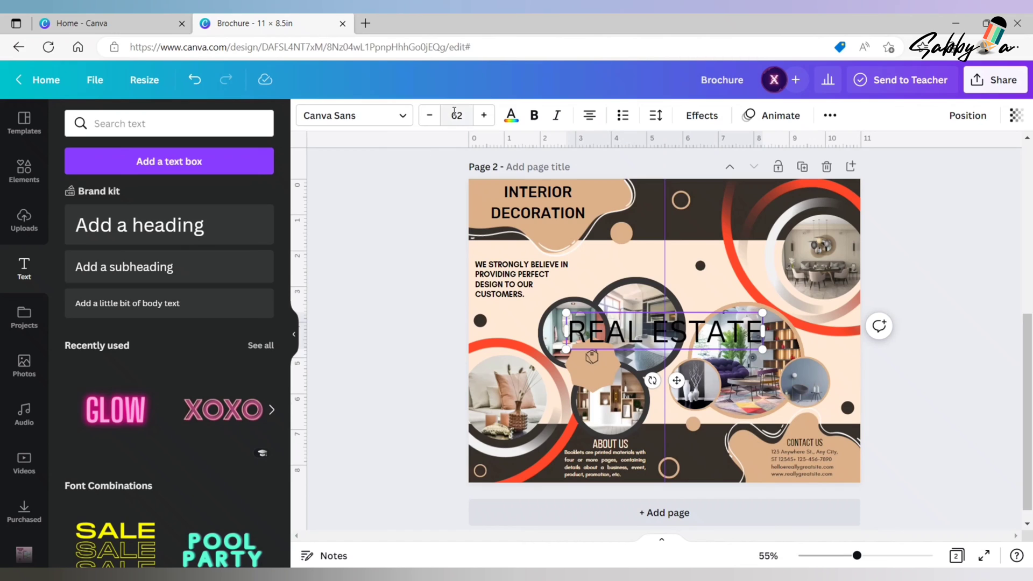
click(455, 114)
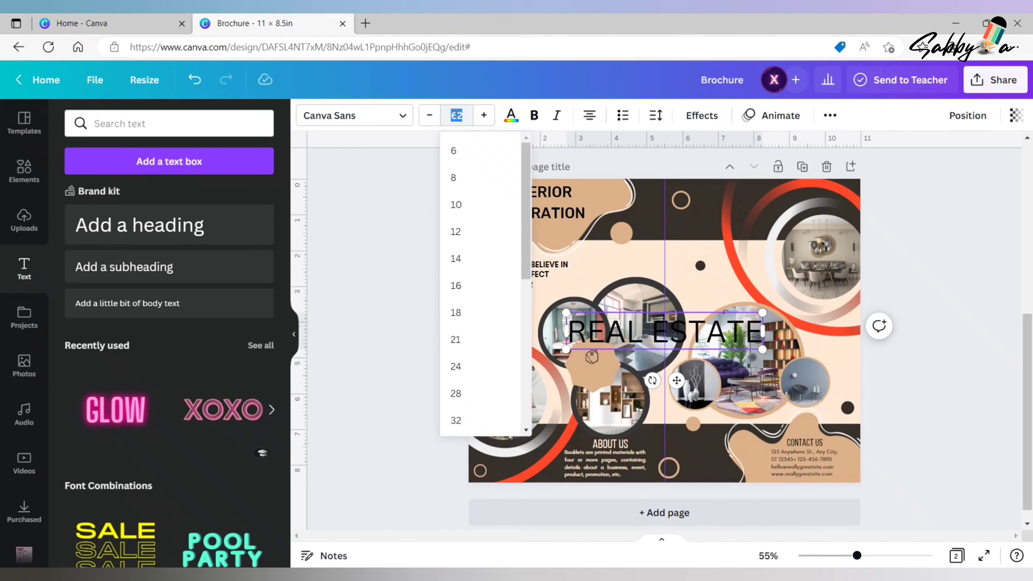
text(13)
click(391, 205)
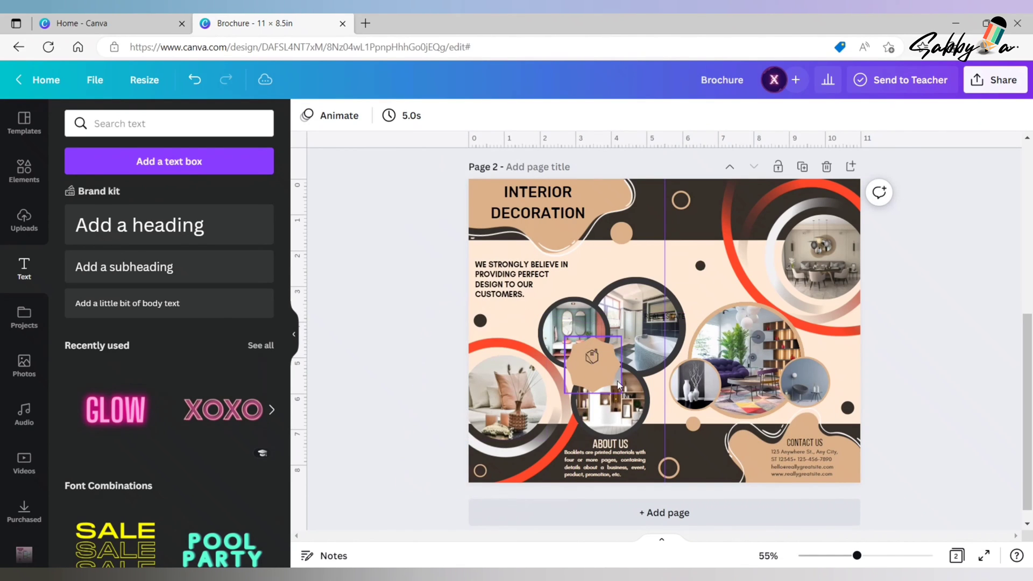
- Place the REAL ESTATE text under the house logo on the badge and set its font to Rubik Medium
drag(679, 320, 609, 376)
click(403, 116)
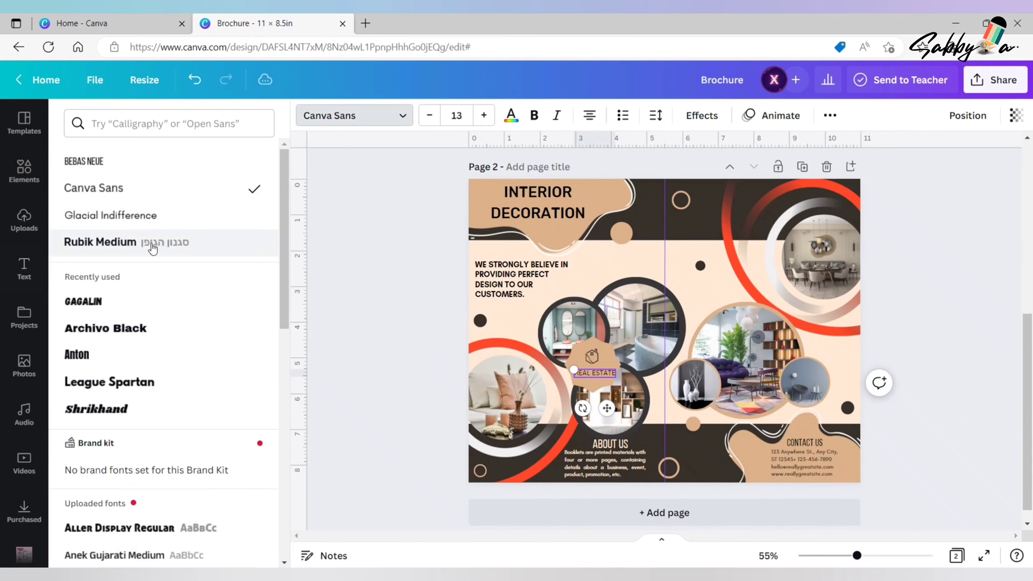
click(146, 242)
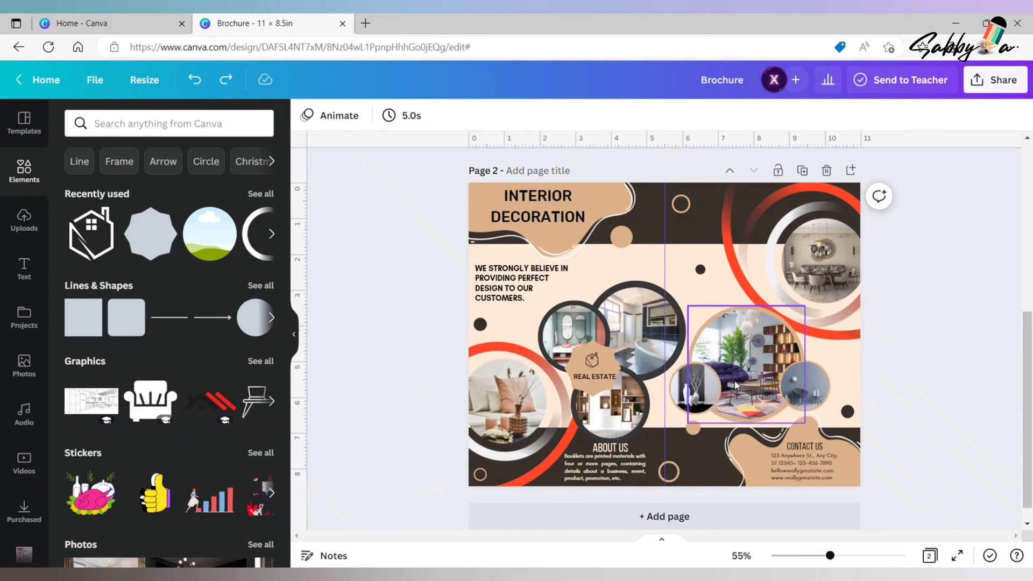
- Recolour the tan borders of the two small round frames overlapping the living-room photo to dark brown
click(704, 394)
click(307, 115)
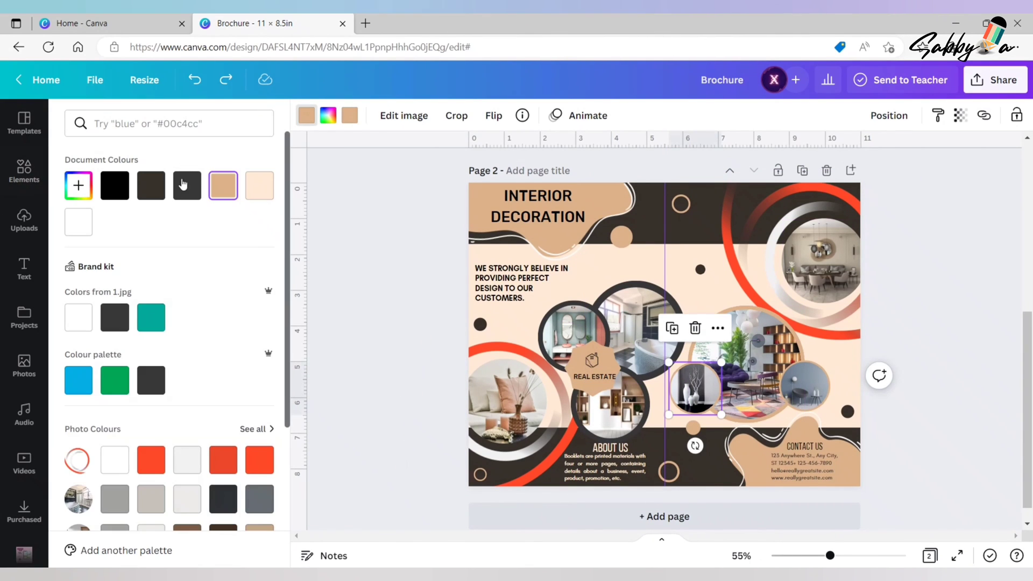
click(153, 189)
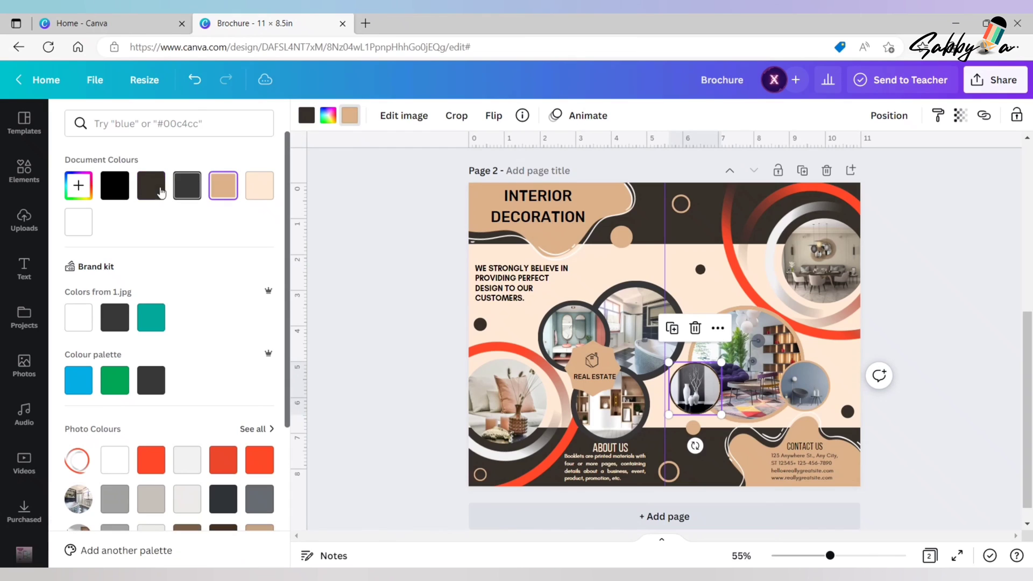
click(824, 384)
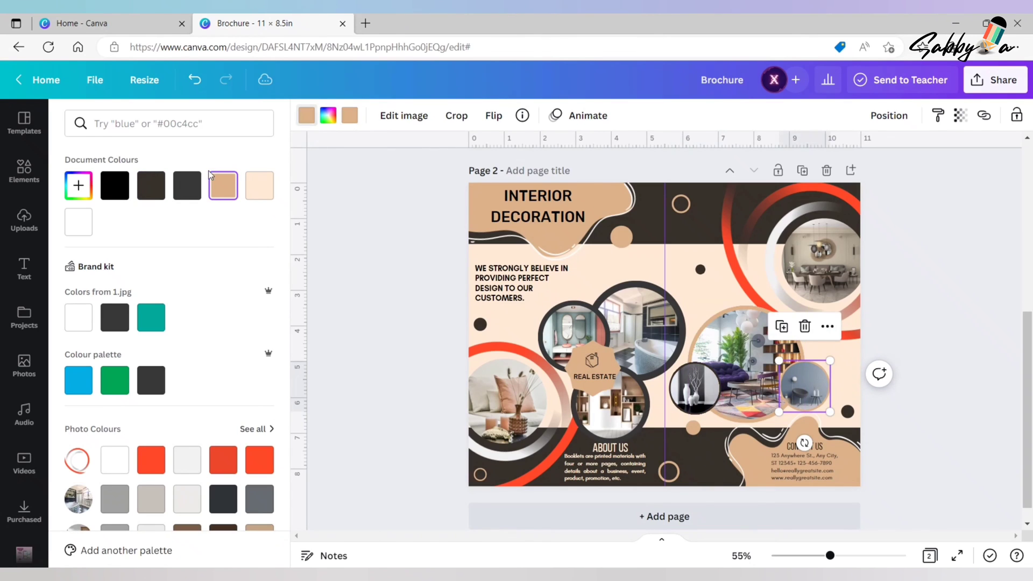
click(150, 185)
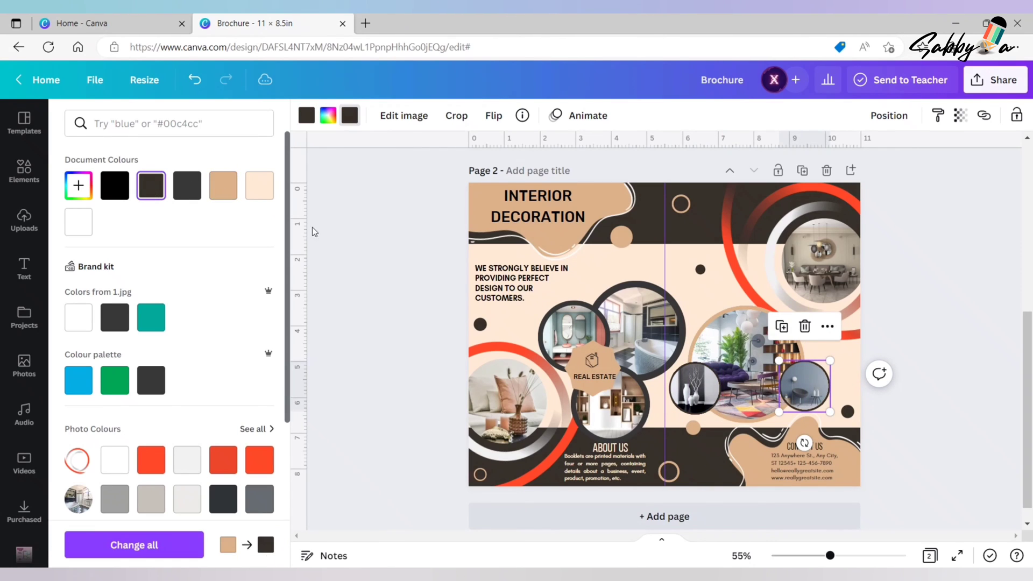
- Change both tan border colours of the large living-room photo frame to dark brown
click(724, 328)
click(306, 115)
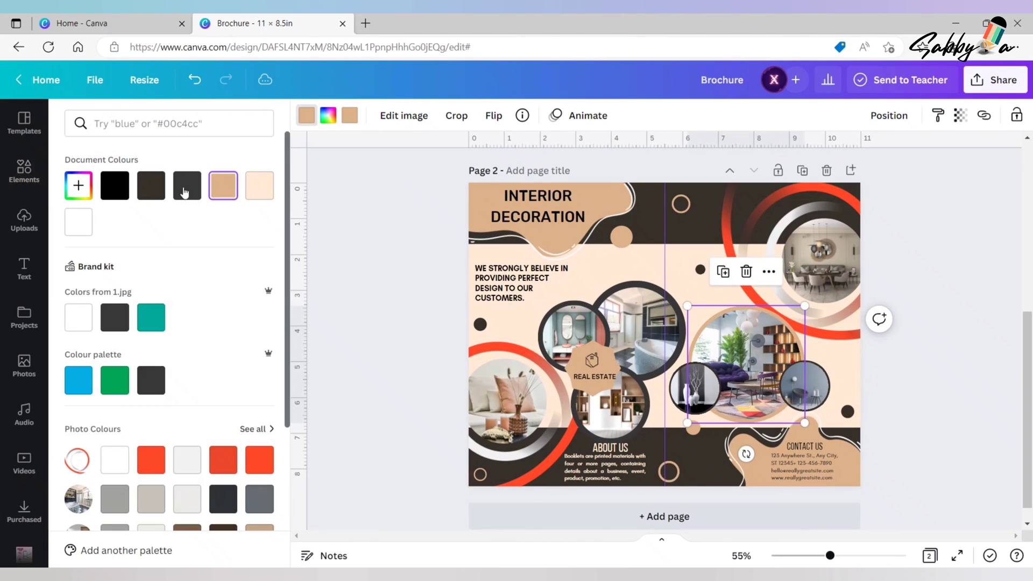
click(151, 185)
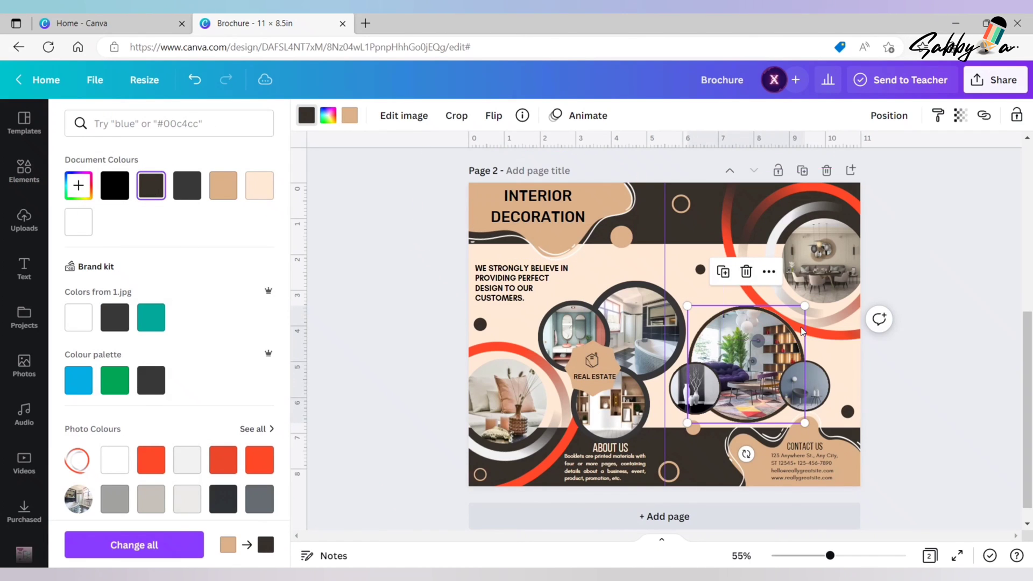
click(350, 115)
click(150, 185)
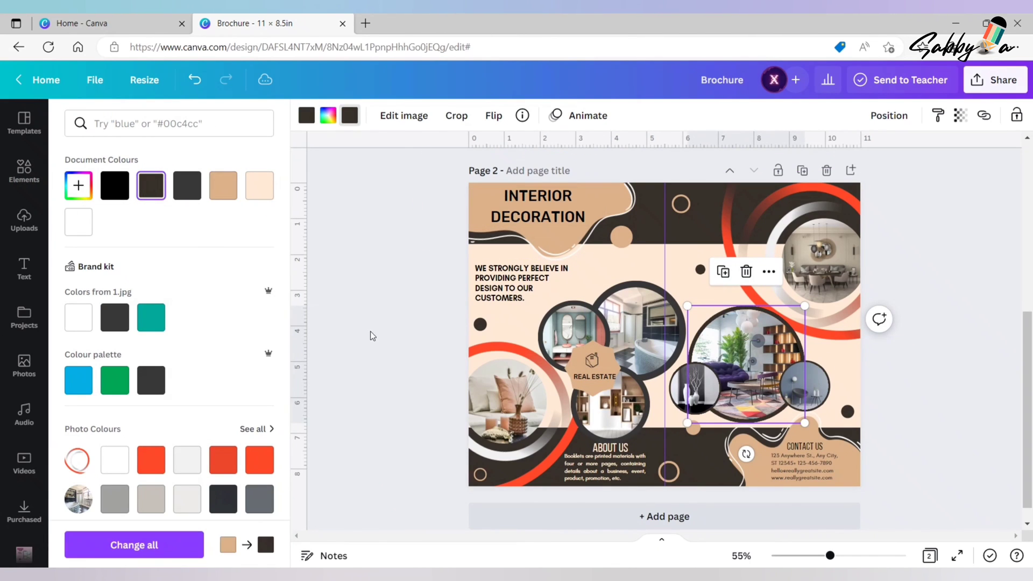
click(371, 318)
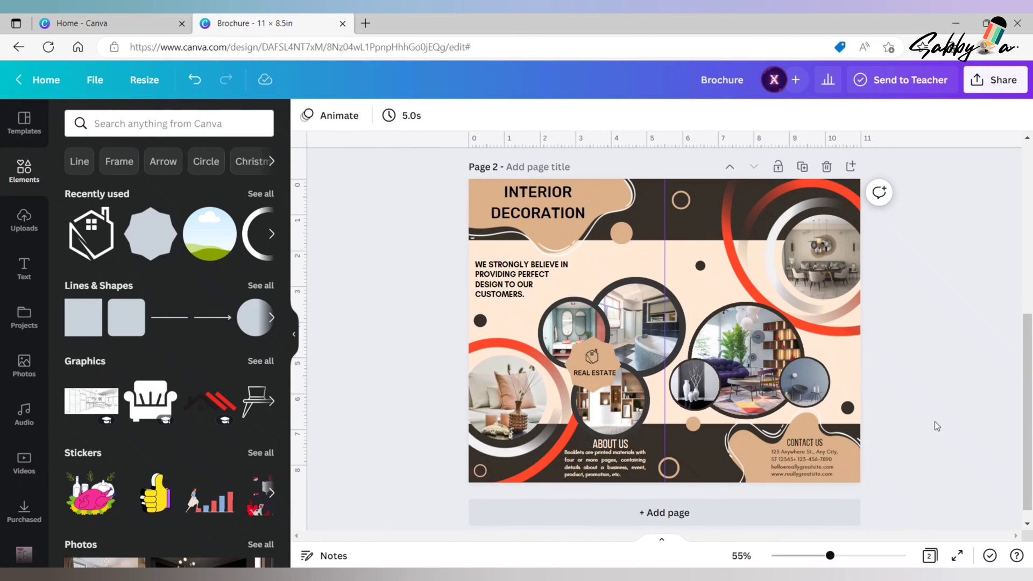
- Download the finished brochure design as a PNG
click(294, 334)
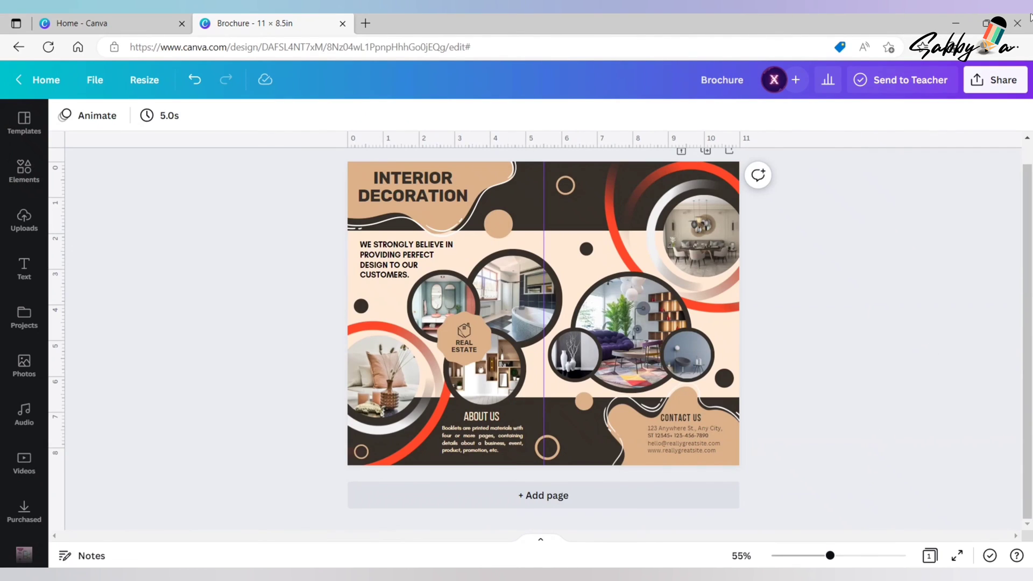
click(999, 83)
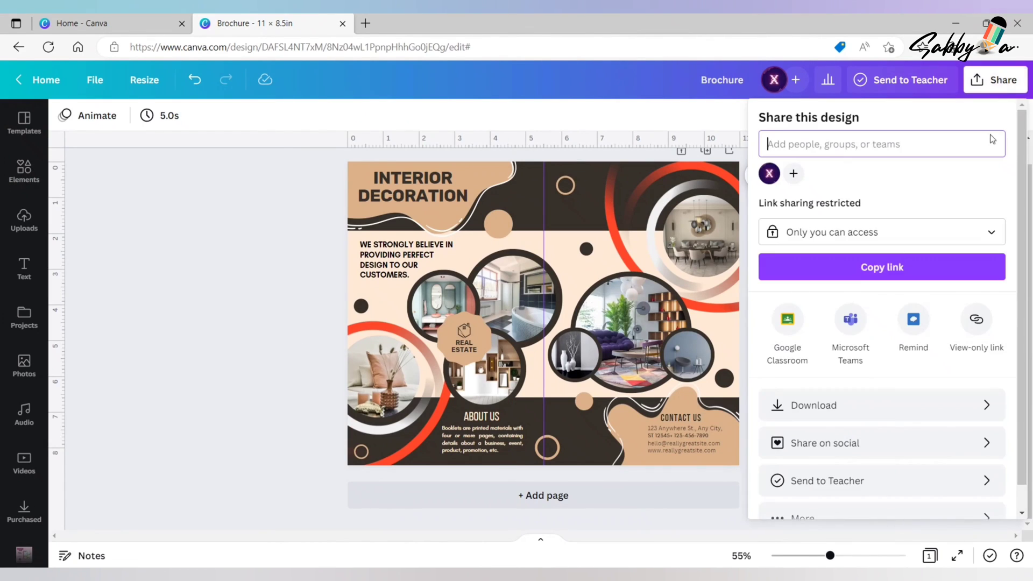
click(879, 402)
click(905, 357)
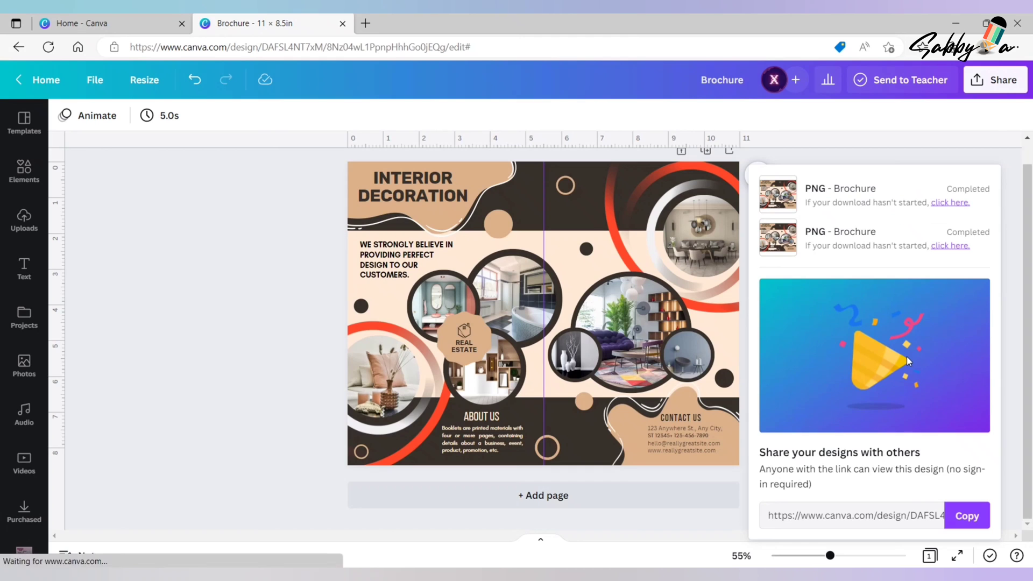
click(279, 391)
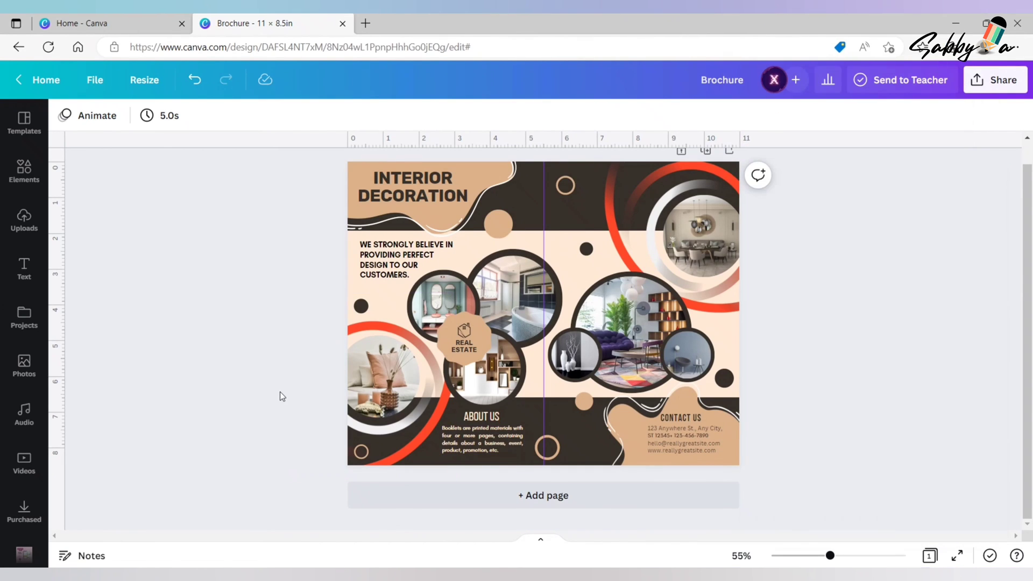
- Leave the design for Smartmockups, search for "Brochure" and open the Brochures & sheets collection
click(46, 81)
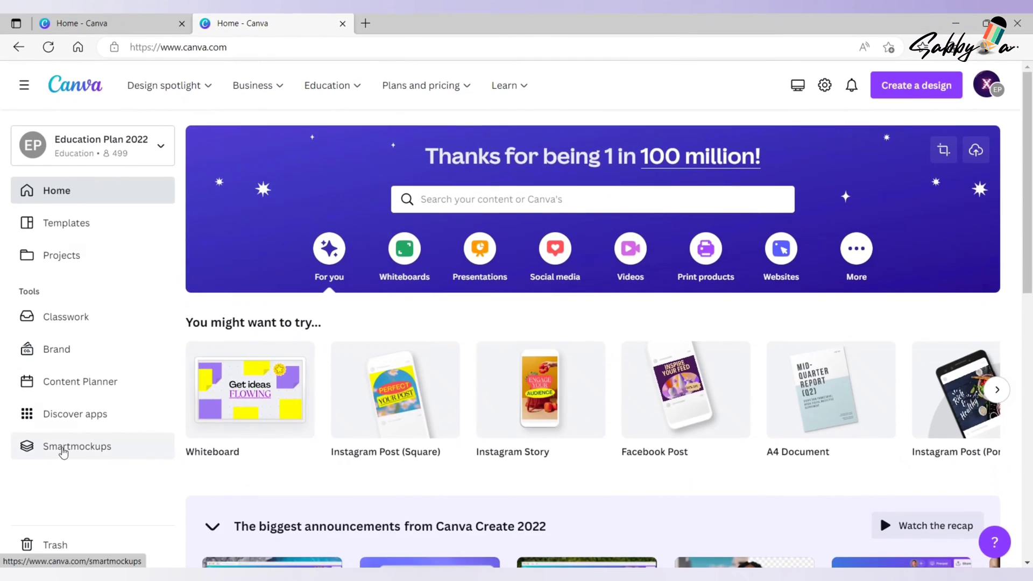
click(63, 450)
click(437, 203)
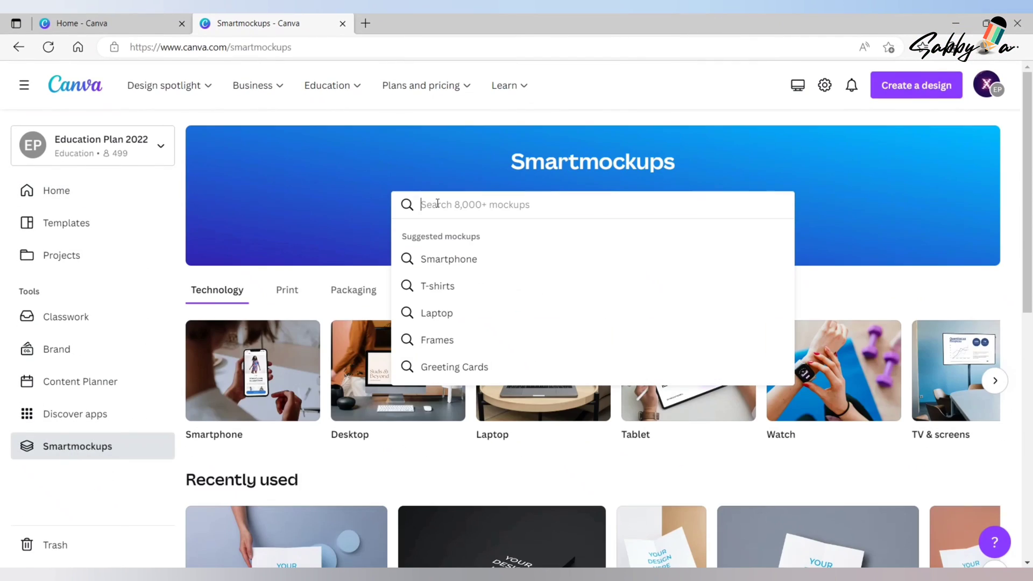
text(B)
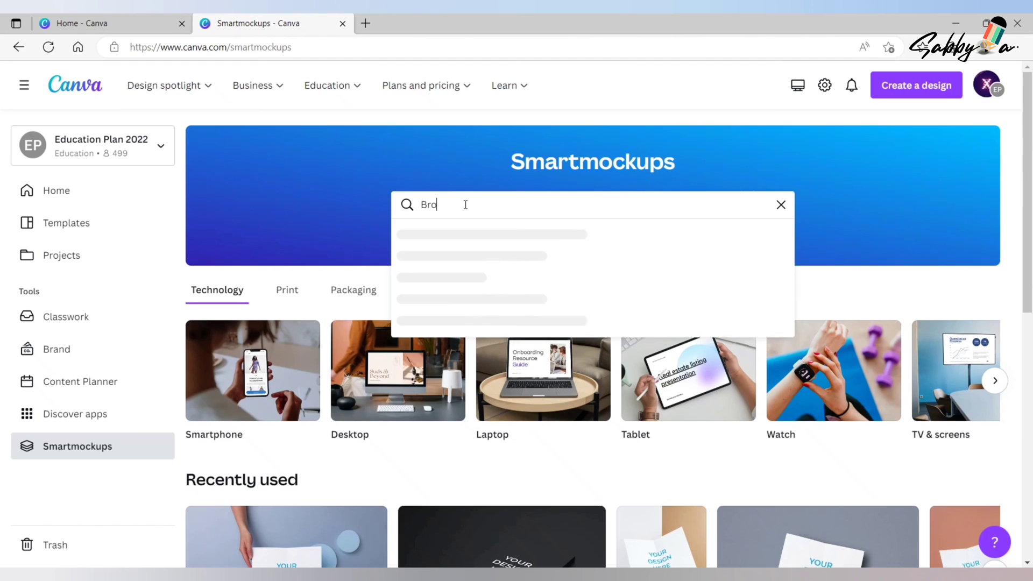
text(rochure)
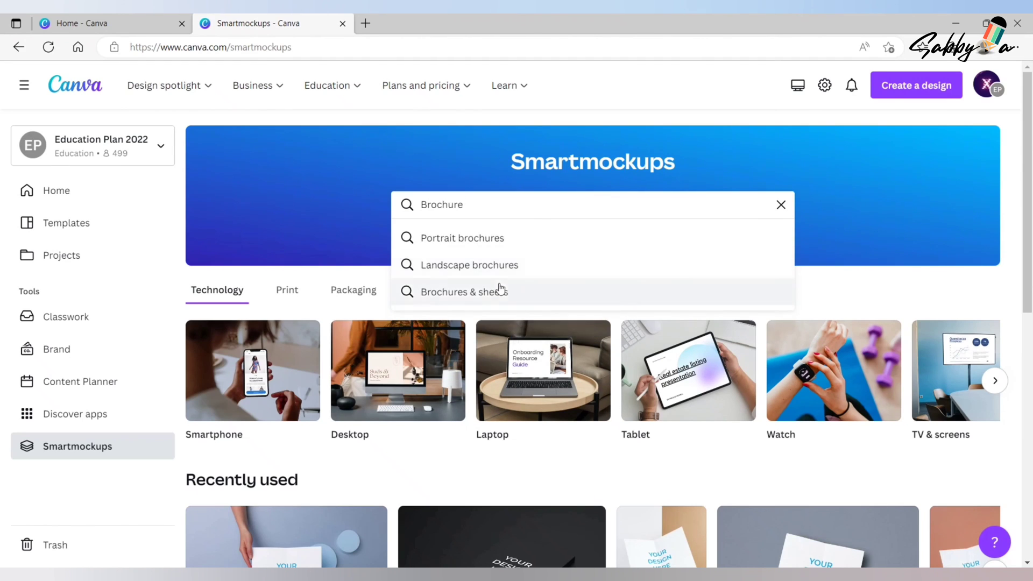
click(499, 291)
- Open the brochure mockup with a hand holding a landscape bi-fold from above over light blue discs on a blue-grey background
drag(1026, 290, 1027, 527)
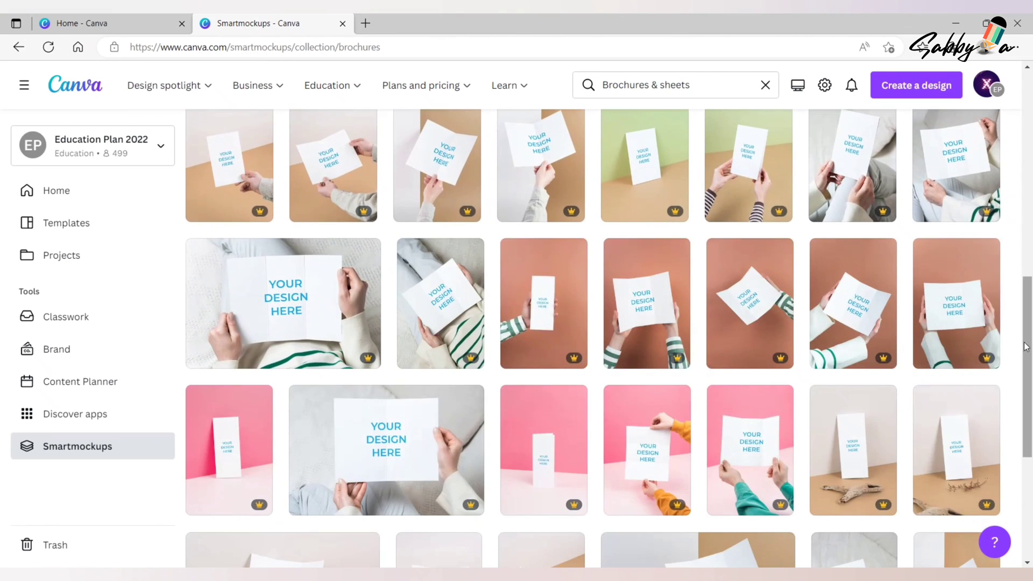
drag(1027, 349, 1031, 434)
drag(1029, 383, 1029, 476)
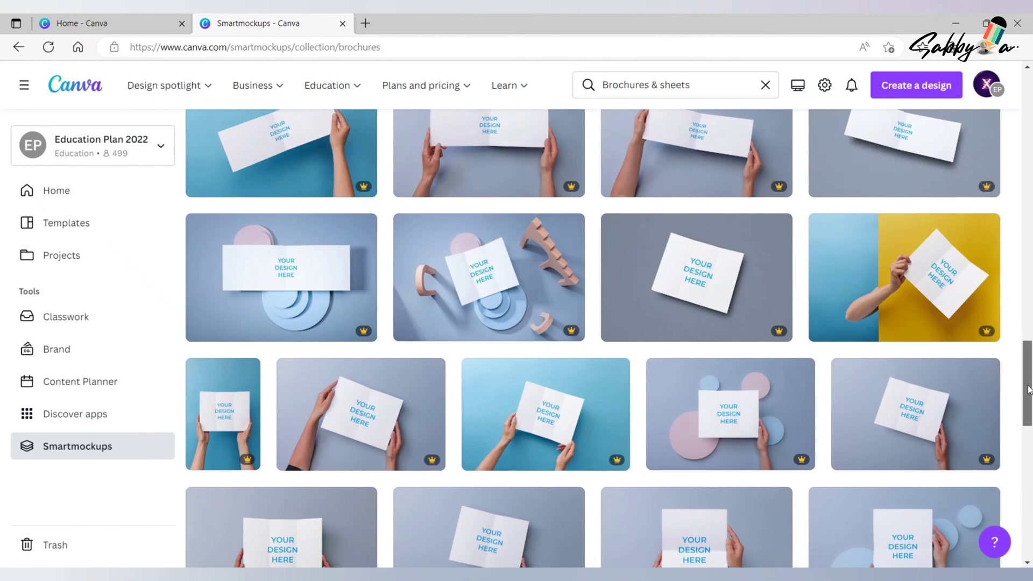
drag(1028, 386, 1028, 442)
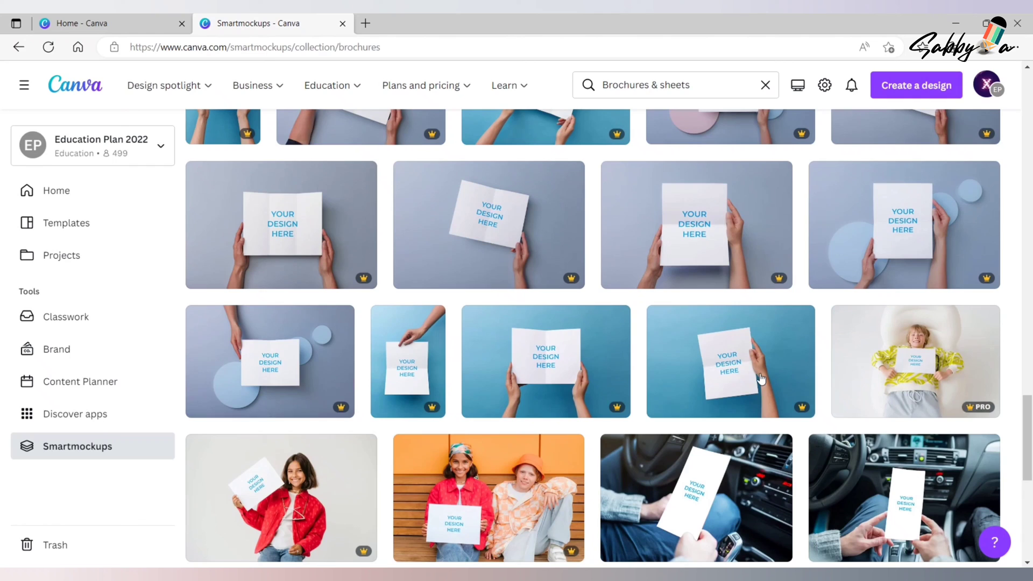
click(269, 360)
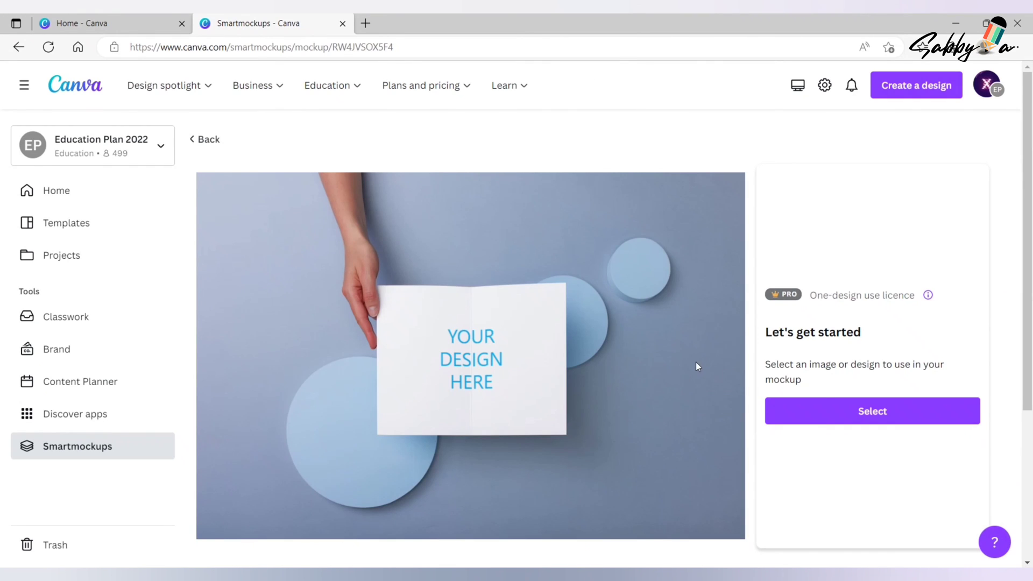
- Upload Brochure (1).png from the Downloads folder and use it as the image in the mockup
click(872, 411)
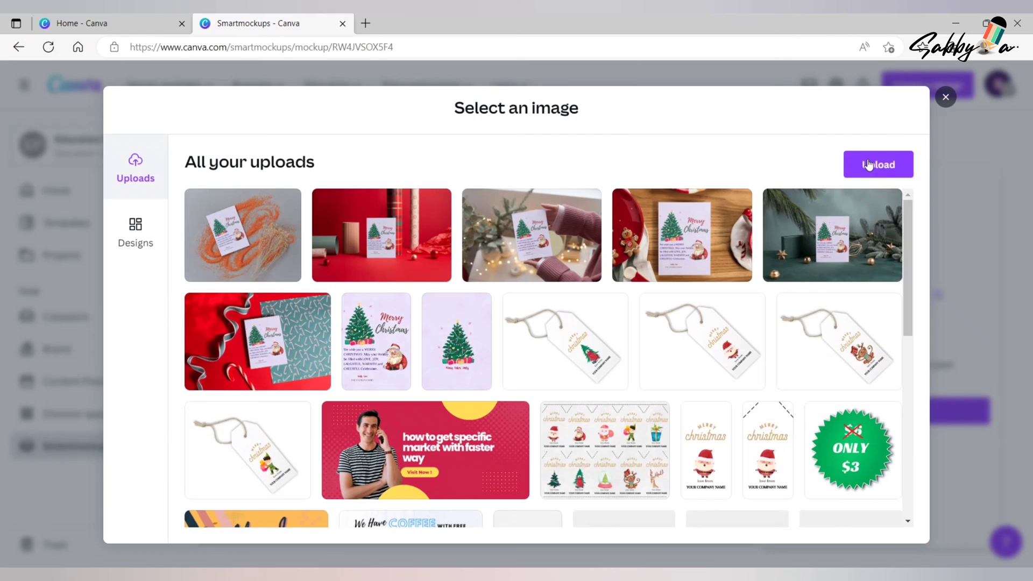
click(868, 164)
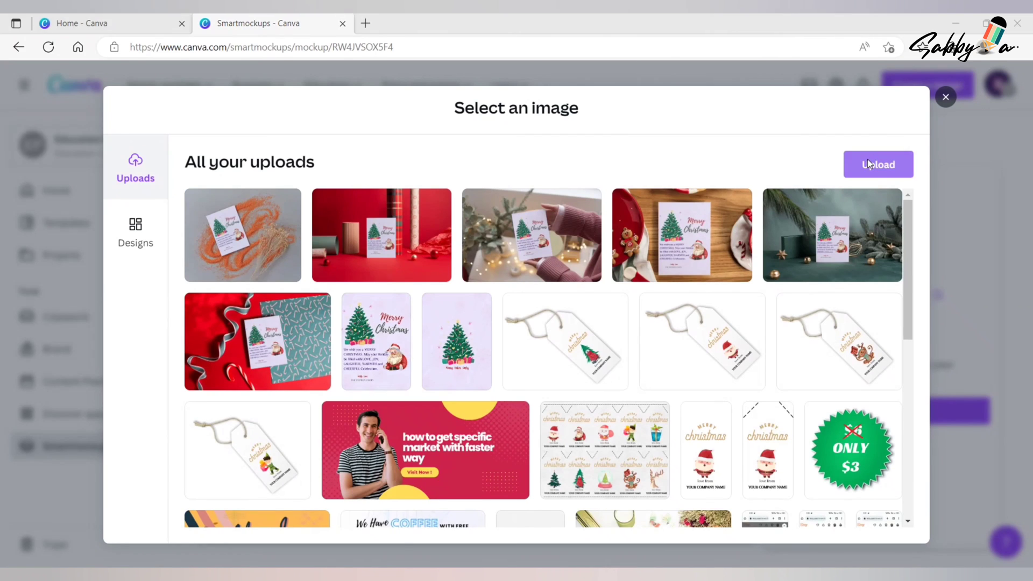
click(226, 127)
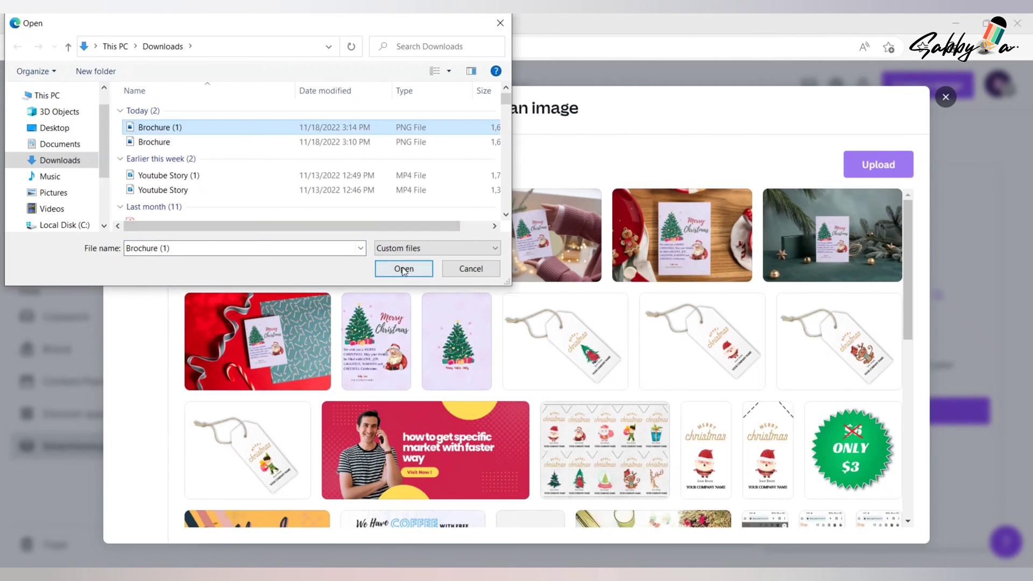
double_click(209, 128)
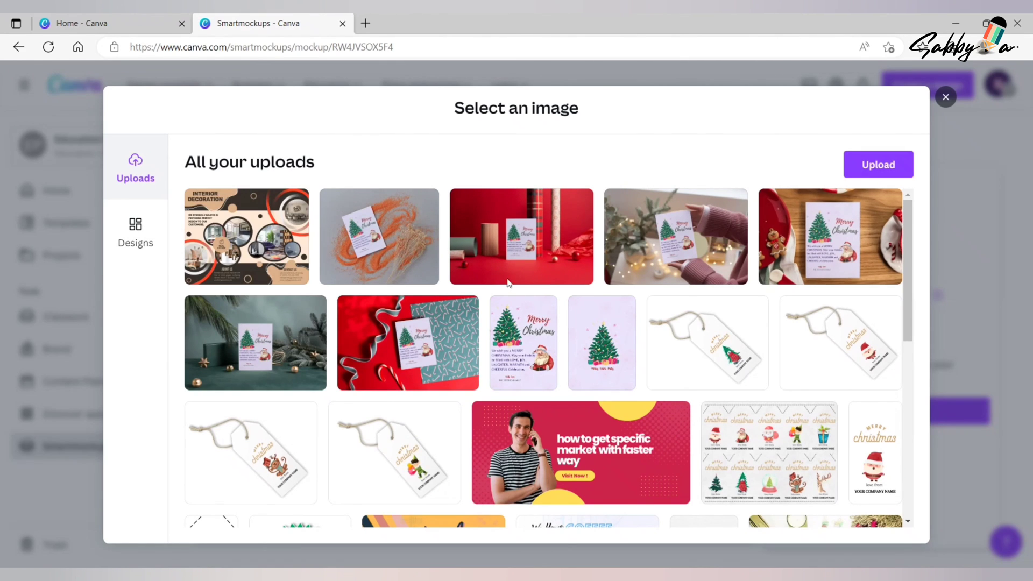
click(259, 243)
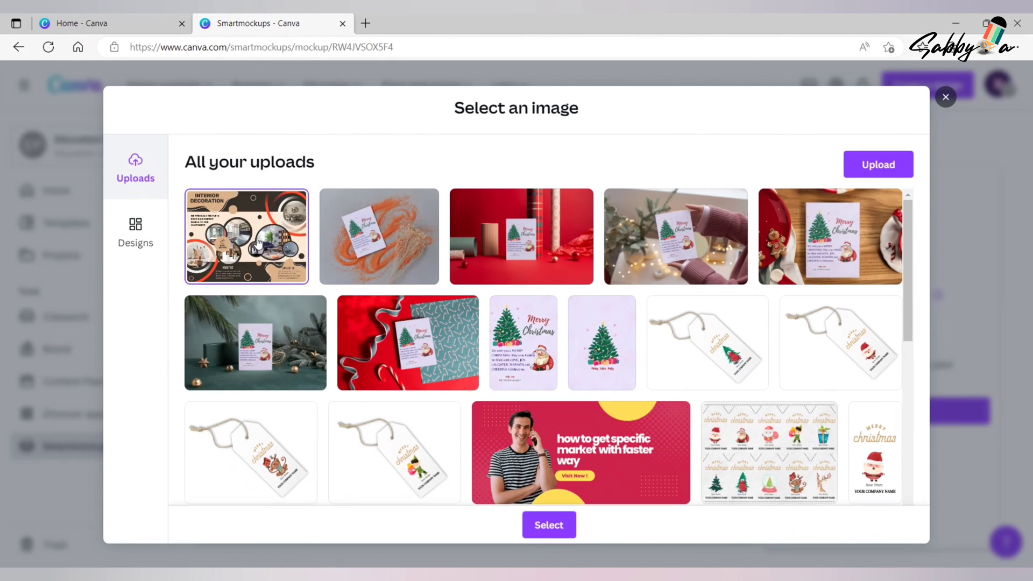
click(542, 530)
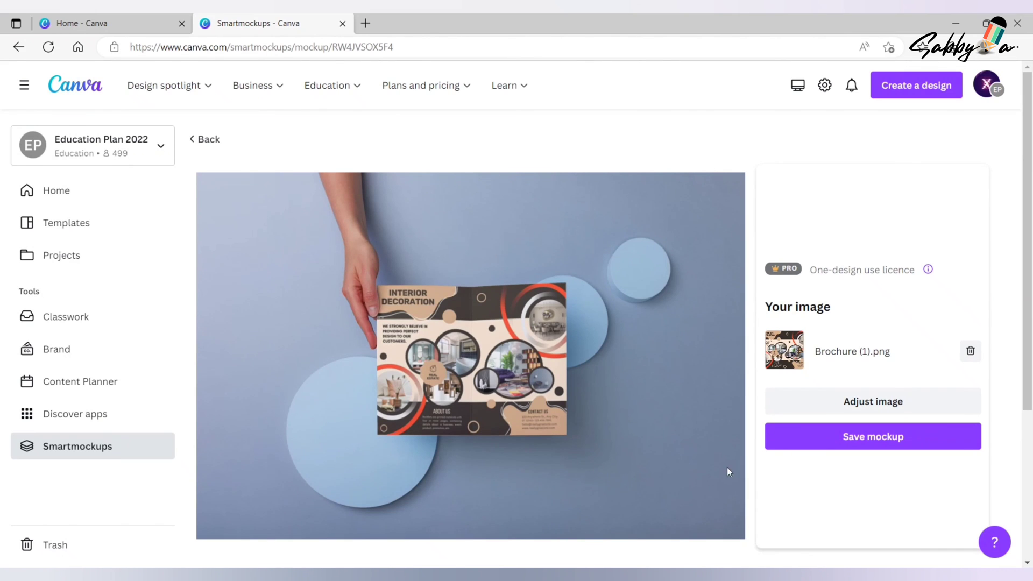
- Save the mockup as a download and open the newest downloaded image in the photo viewer, enlarged on the brochure
click(871, 436)
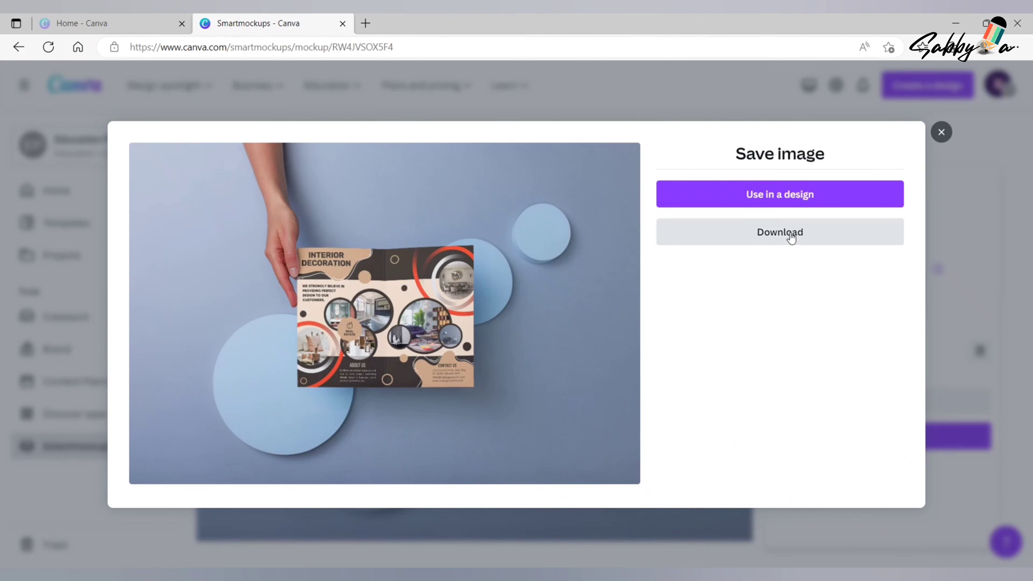
click(790, 236)
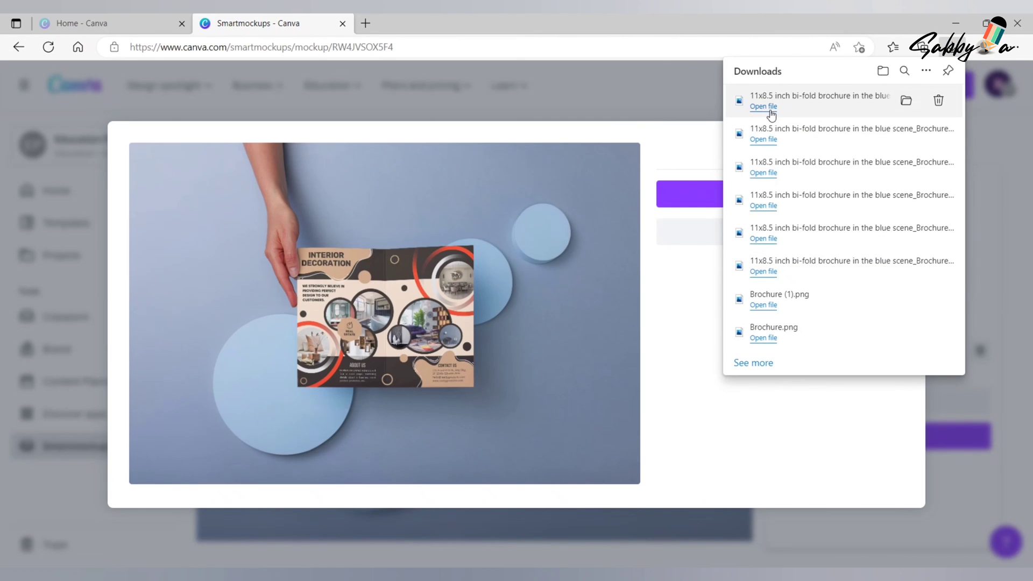
click(764, 107)
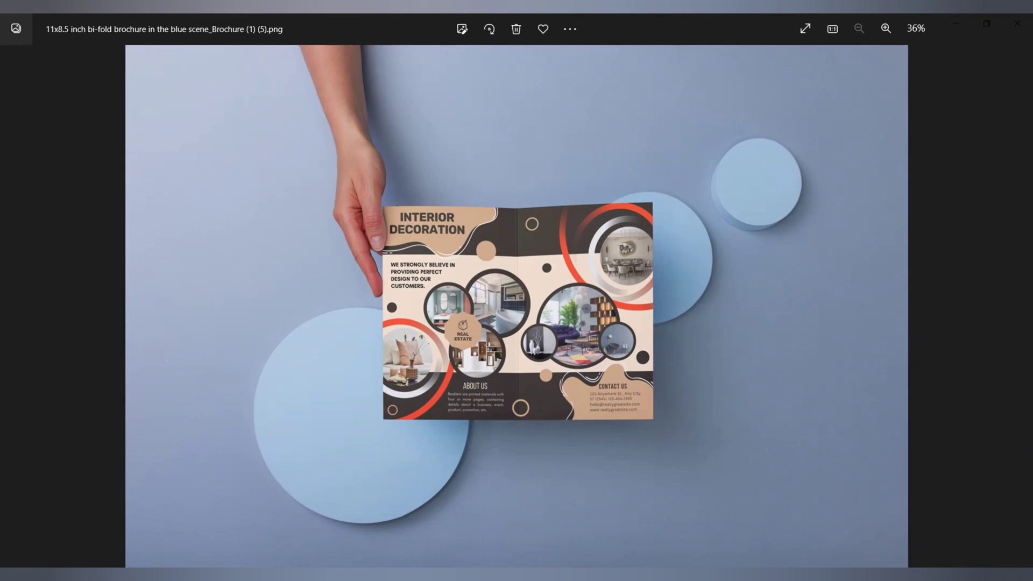
click(886, 28)
click(885, 28)
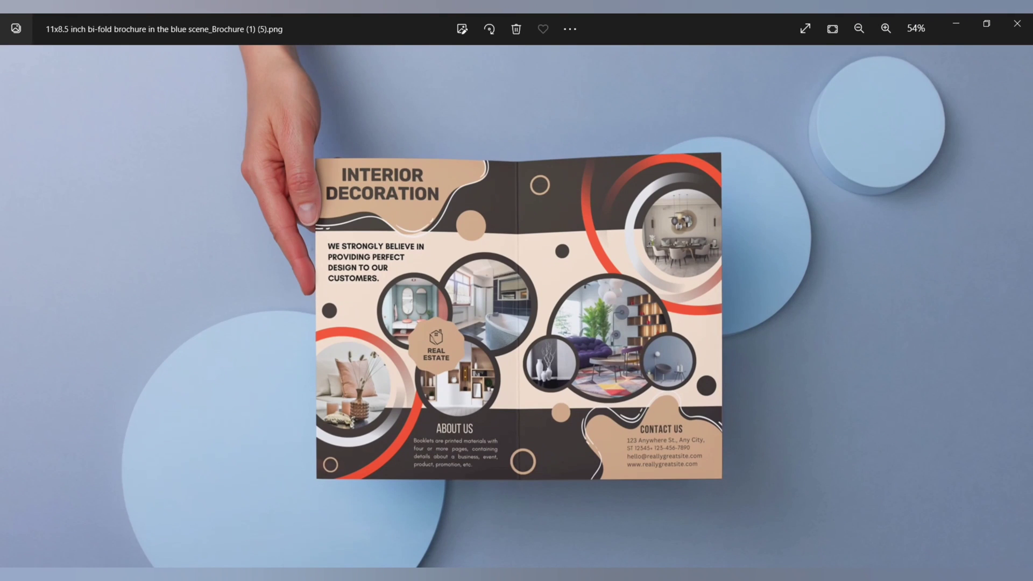